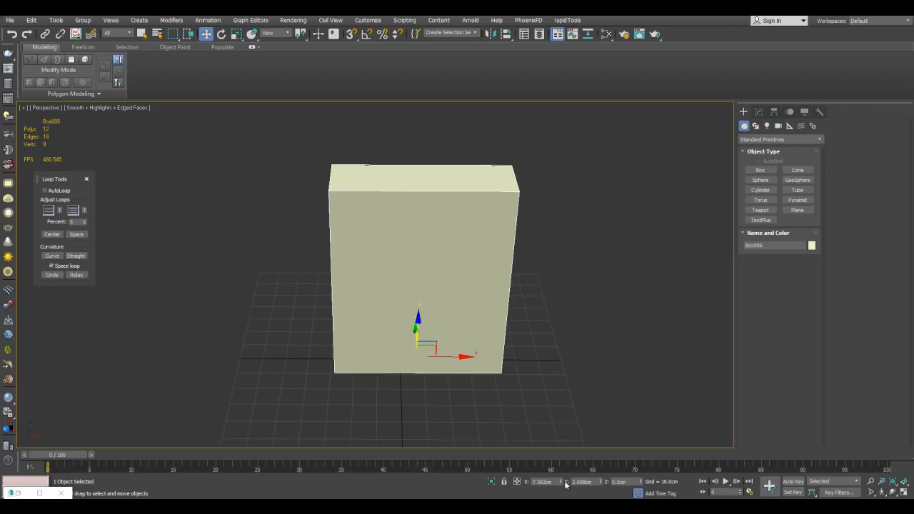
# Reset the box's X and Y position to 0 and add an Edit Poly modifier with edge selection active.
pyautogui.rightClick(602, 483)
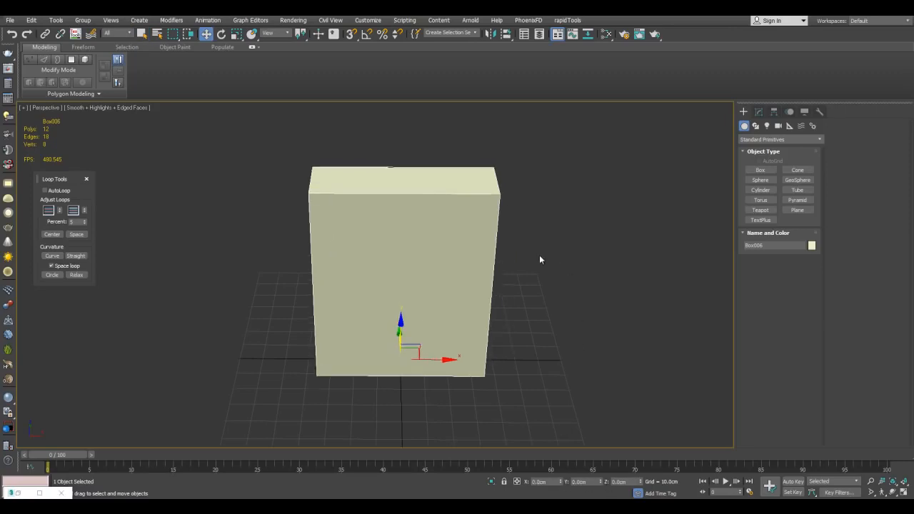
pyautogui.hotkey('alt', 'e')
pyautogui.moveTo(536, 235); pyautogui.dragTo(499, 244, button='middle')
pyautogui.press('2')
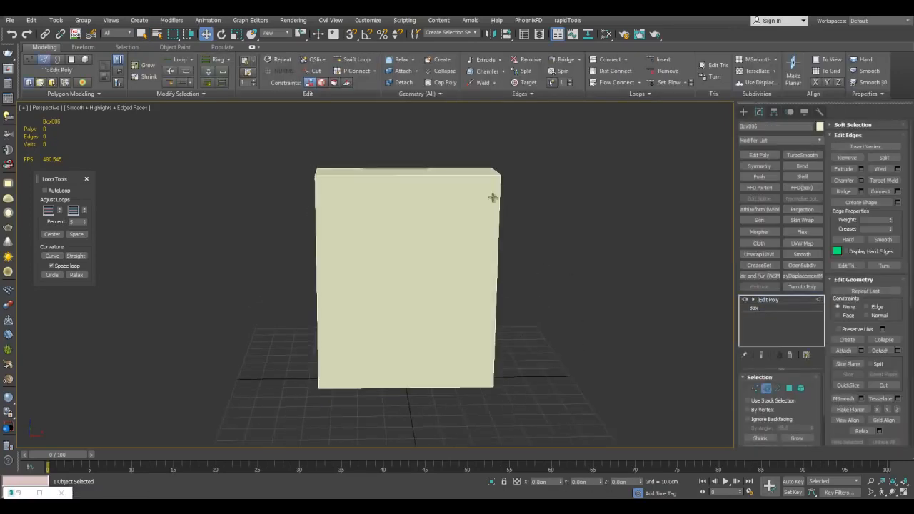
# Select the box's upper edges and raise them to make the box taller.
pyautogui.click(438, 193)
pyautogui.scroll(-5, 455, 199)
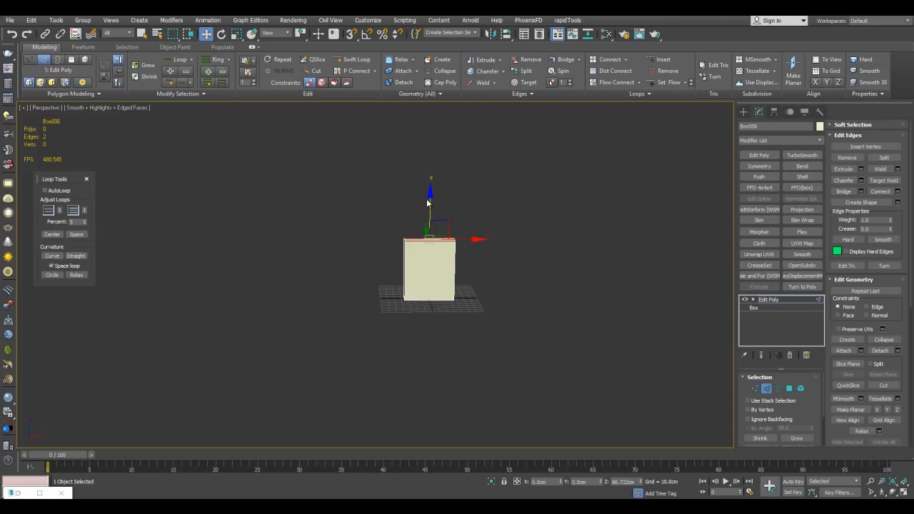
pyautogui.scroll(5, 433, 155)
pyautogui.press('q')
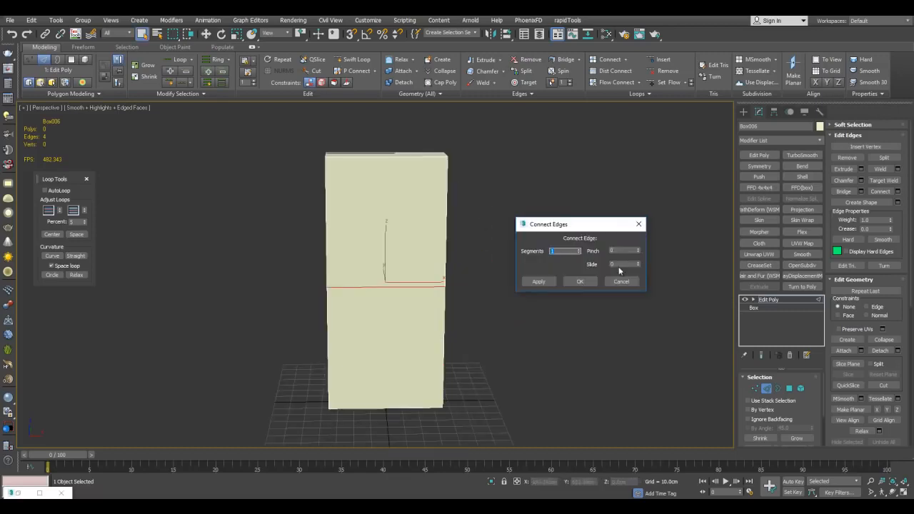
# Connect the vertical edges with horizontal loops and scale them so the box tapers toward both ends.
pyautogui.click(580, 283)
pyautogui.press('r')
pyautogui.click(533, 239)
pyautogui.moveTo(533, 239); pyautogui.dragTo(598, 241, button='middle')
pyautogui.hotkey('ctrl', 'z')
pyautogui.moveTo(429, 213); pyautogui.dragTo(378, 210)
pyautogui.moveTo(518, 214); pyautogui.dragTo(506, 214, button='middle')
# Add three vertical edge loops across the box and stack a Symmetry and a second Edit Poly modifier on it.
pyautogui.press('q')
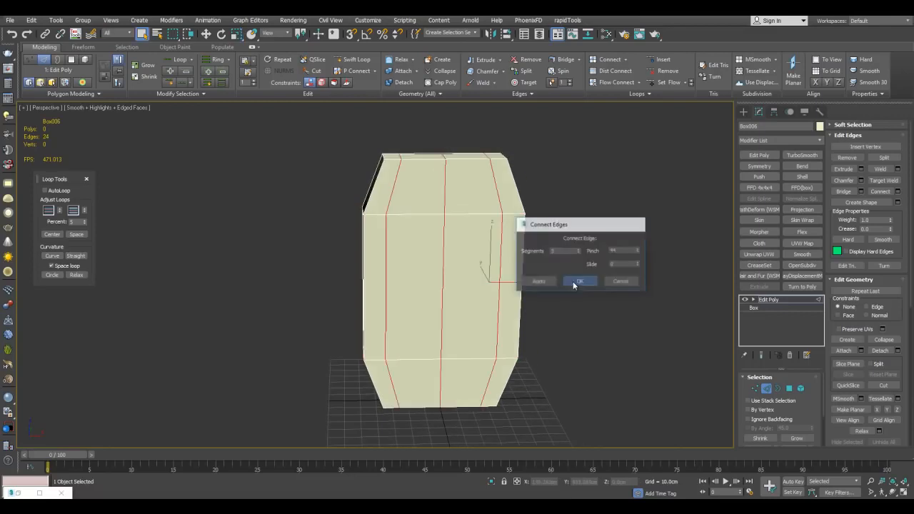
pyautogui.click(575, 284)
pyautogui.doubleClick(442, 233)
pyautogui.click(759, 165)
pyautogui.click(759, 155)
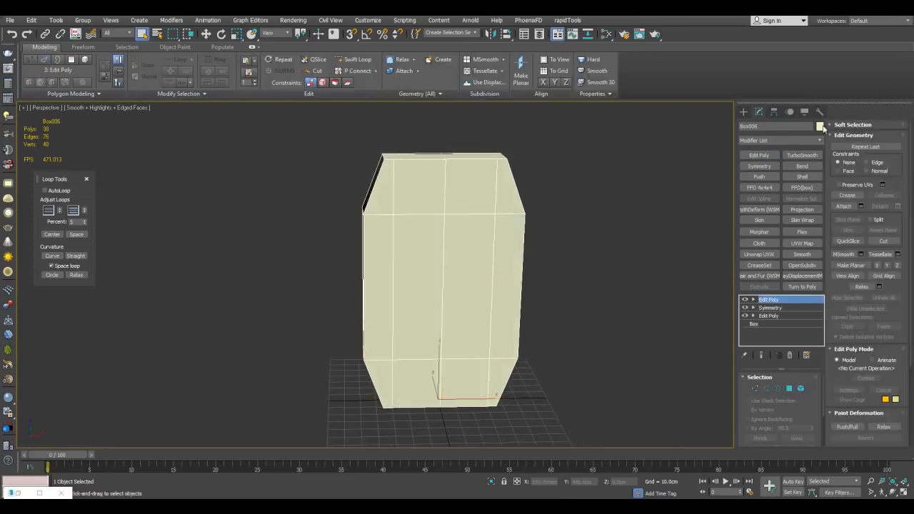
# Change the box's object colour to grey.
pyautogui.click(819, 126)
pyautogui.click(485, 278)
pyautogui.click(508, 308)
# Scale the front polygons down to form a sloped rim around the box's front face.
pyautogui.press('4')
pyautogui.keyDown('alt'); pyautogui.moveTo(515, 308); pyautogui.dragTo(530, 326, button='middle'); pyautogui.keyUp('alt')
pyautogui.click(467, 276)
pyautogui.press('r')
pyautogui.moveTo(467, 275)
pyautogui.keyDown('alt'); pyautogui.mouseDown(button='middle')
pyautogui.moveTo(571, 279)
pyautogui.moveTo(472, 275)
pyautogui.mouseUp(button='middle'); pyautogui.keyUp('alt')
pyautogui.press('1')
pyautogui.scroll(5, 473, 194)
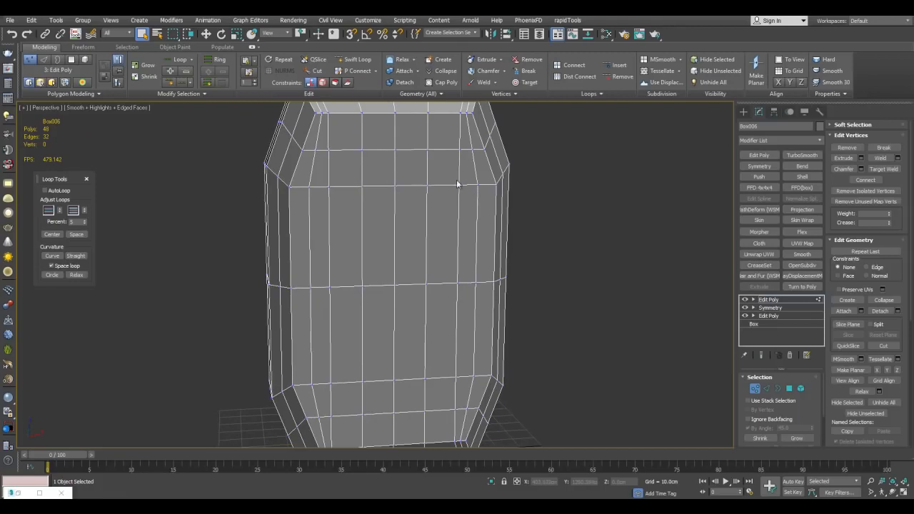
# Inset an angular group of six upper-front polygons into a recessed panel and mirror it across X with Symmetry.
pyautogui.press('4')
pyautogui.hotkey('ctrl', 'a')
pyautogui.click(434, 171)
pyautogui.scroll(3, 472, 209)
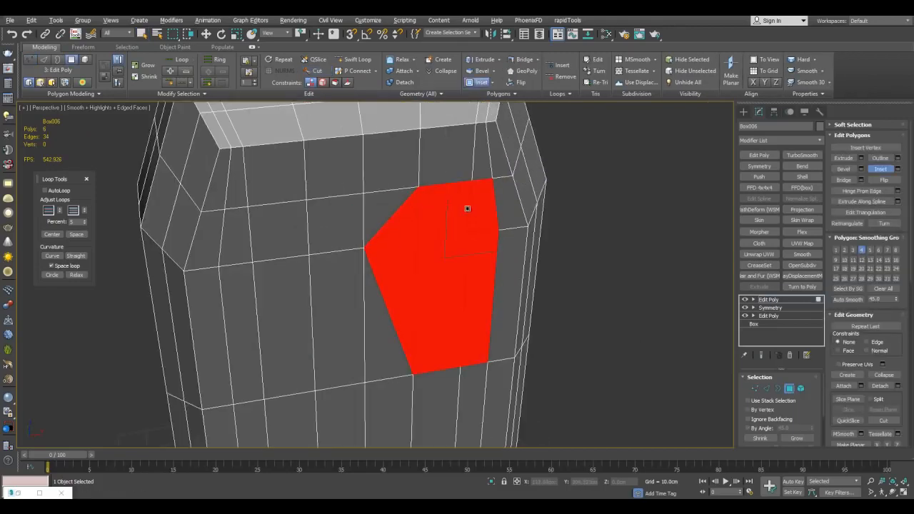
pyautogui.moveTo(451, 217); pyautogui.dragTo(445, 231)
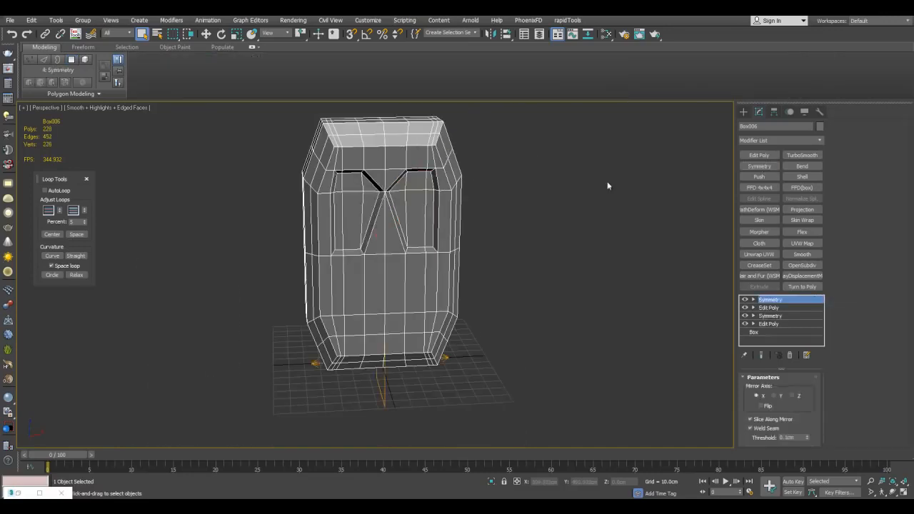
pyautogui.scroll(5, 432, 191)
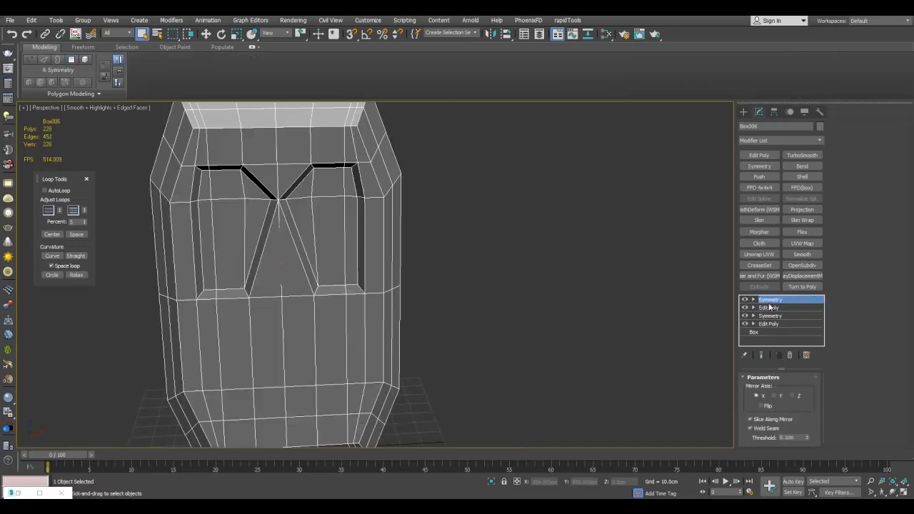
# Adjust the mesh around the upper recess and place a horizontal edge loop just below it.
pyautogui.press('1')
pyautogui.scroll(-5, 406, 188)
pyautogui.click(411, 255)
pyautogui.press('1')
pyautogui.scroll(5, 486, 229)
pyautogui.press('4')
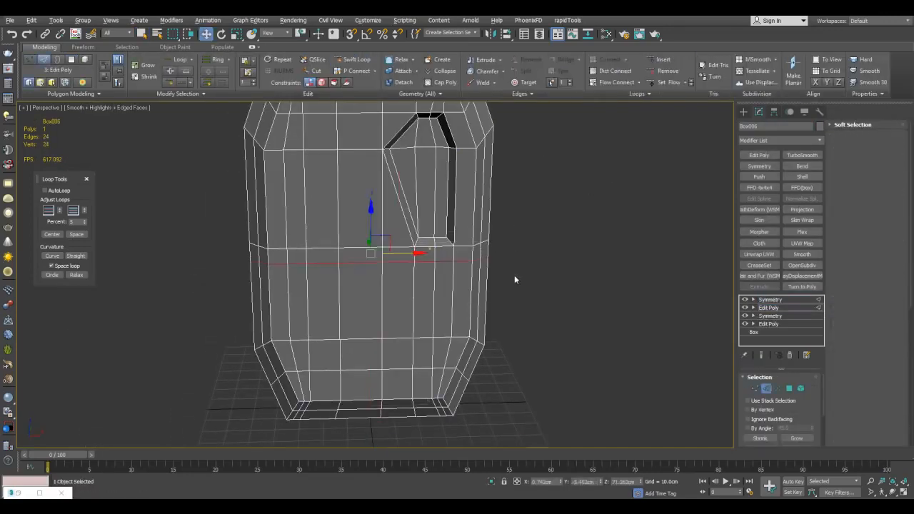
pyautogui.moveTo(493, 207)
pyautogui.mouseDown()
pyautogui.moveTo(343, 307)
pyautogui.moveTo(473, 255)
pyautogui.mouseUp()
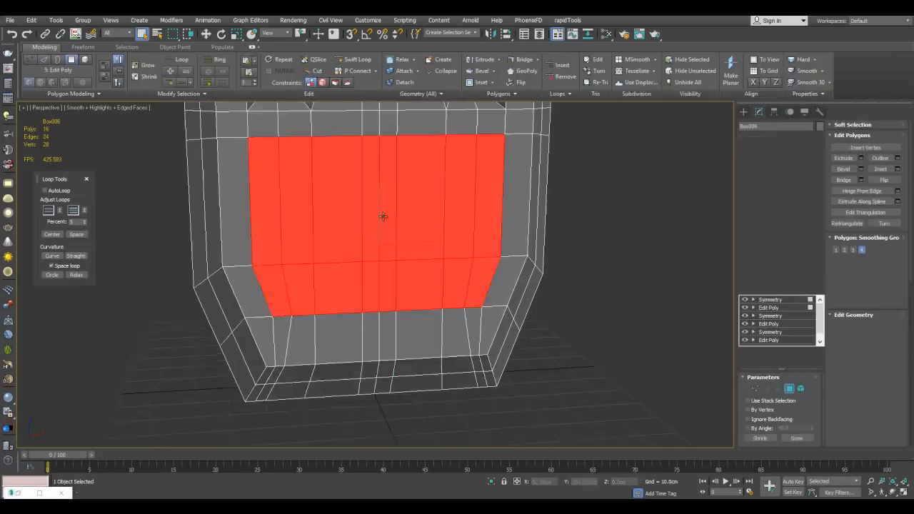
# Recess the sixteen selected lower-front polygons and adjust the lower edge of that recess.
pyautogui.keyDown('alt'); pyautogui.moveTo(384, 214); pyautogui.dragTo(450, 281, button='middle'); pyautogui.keyUp('alt')
pyautogui.click(400, 309)
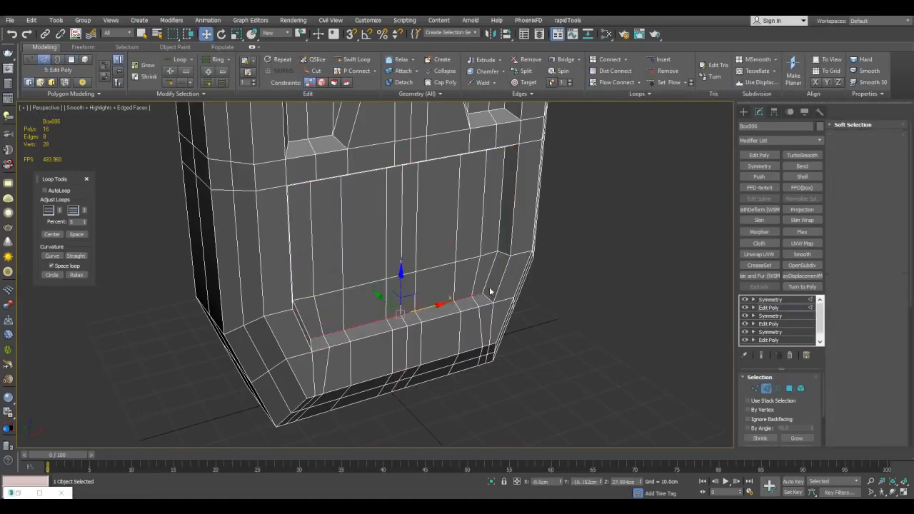
pyautogui.keyDown('alt'); pyautogui.moveTo(400, 309); pyautogui.dragTo(306, 303, button='middle'); pyautogui.keyUp('alt')
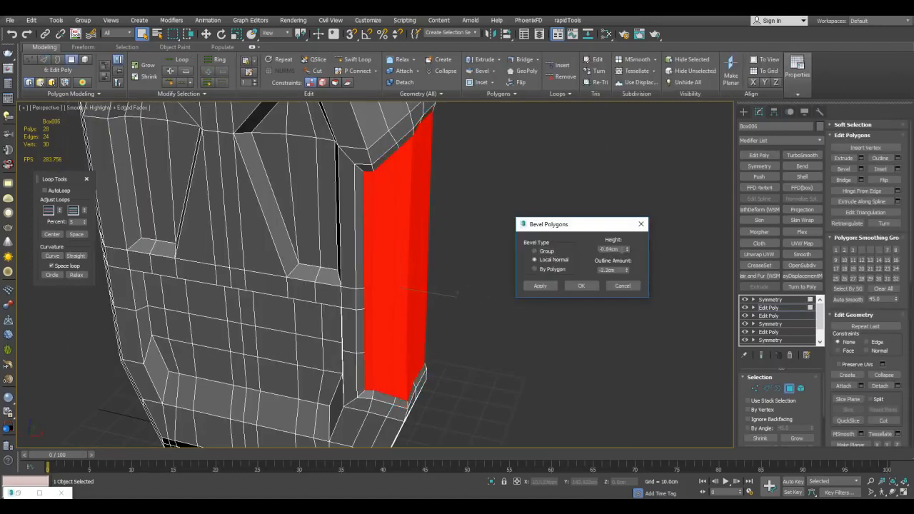
# Bevel the box's side polygons by Local Normal with a height of -0.84 cm and an outline amount of -0.2 cm.
pyautogui.click(581, 286)
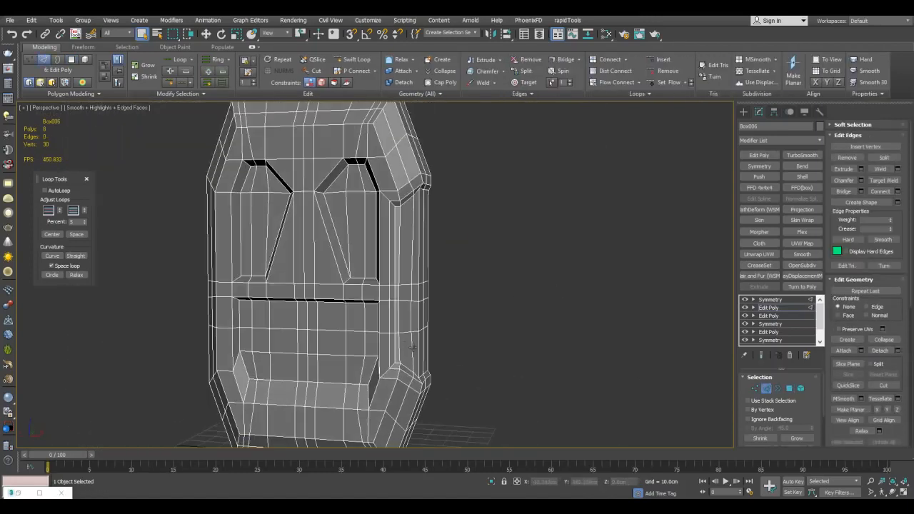
pyautogui.scroll(3, 463, 281)
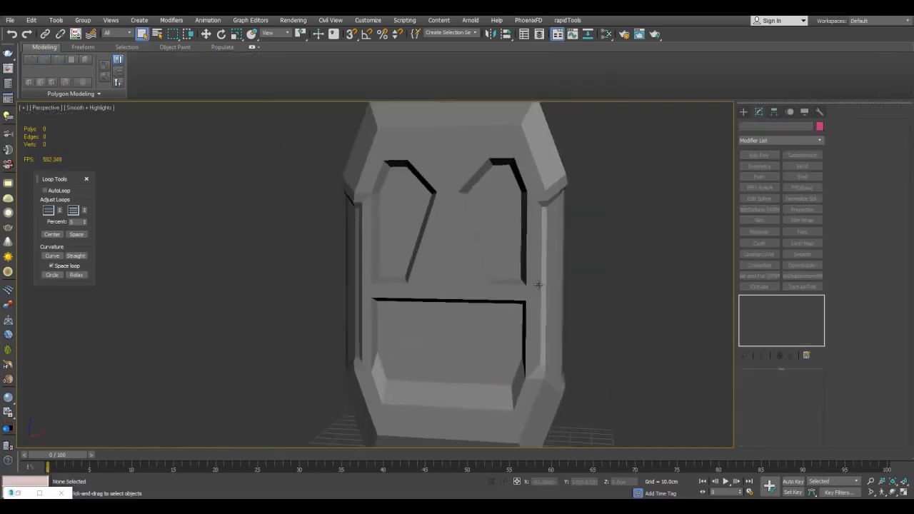
# Examine the model's recessed panels in shaded display, with and without edged faces.
pyautogui.scroll(-3, 590, 272)
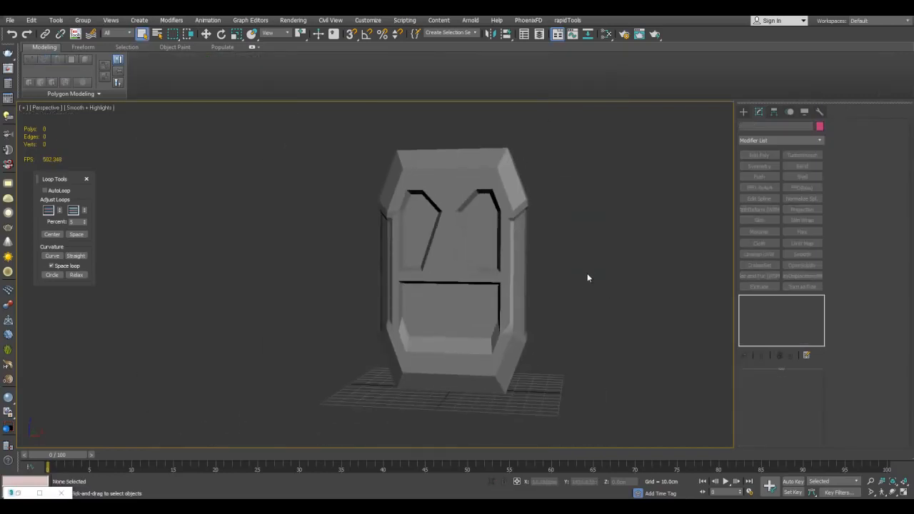
pyautogui.scroll(2, 550, 280)
pyautogui.moveTo(549, 279)
pyautogui.keyDown('alt'); pyautogui.mouseDown(button='middle')
pyautogui.moveTo(530, 332)
pyautogui.moveTo(557, 291)
pyautogui.mouseUp(button='middle'); pyautogui.keyUp('alt')
pyautogui.press('F4')
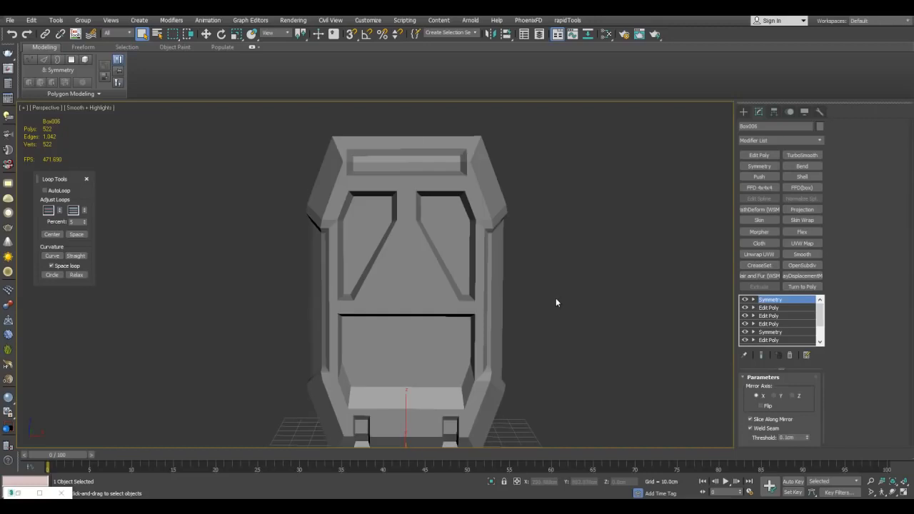
pyautogui.press('F4')
pyautogui.keyDown('alt'); pyautogui.moveTo(480, 239); pyautogui.dragTo(447, 194, button='middle'); pyautogui.keyUp('alt')
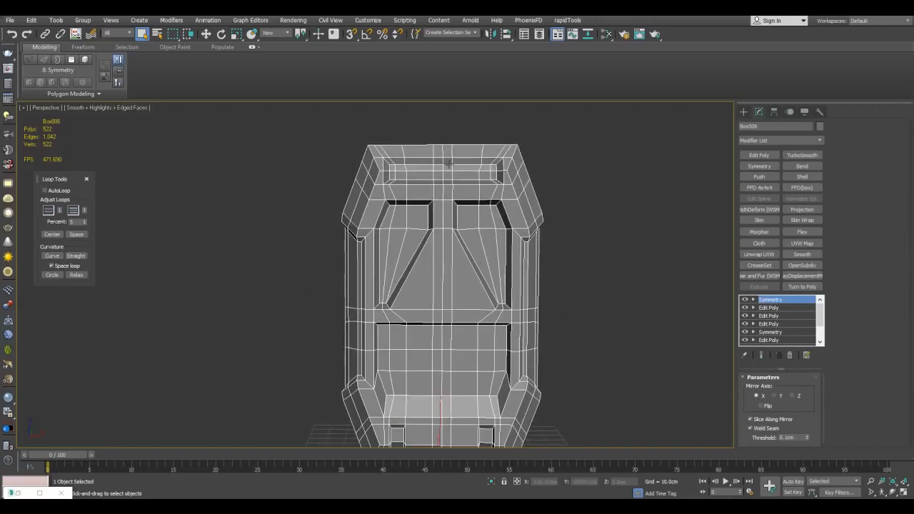
pyautogui.moveTo(436, 143); pyautogui.dragTo(421, 128, button='middle')
# Collapse the whole modifier stack into an Editable Poly and select the vertical centre edge loop.
pyautogui.rightClick(766, 300)
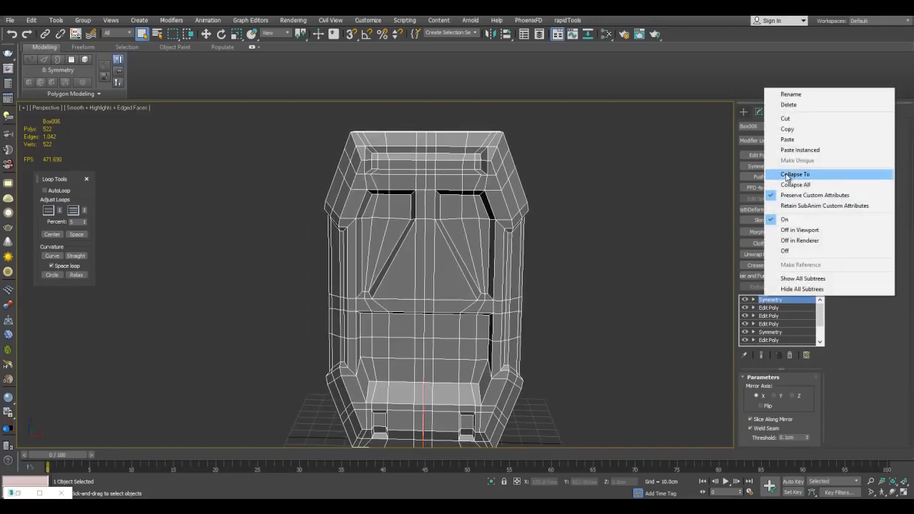
pyautogui.click(786, 184)
pyautogui.scroll(3, 438, 204)
pyautogui.press('2')
pyautogui.doubleClick(431, 184)
pyautogui.keyDown('alt'); pyautogui.moveTo(438, 186); pyautogui.dragTo(450, 221, button='middle'); pyautogui.keyUp('alt')
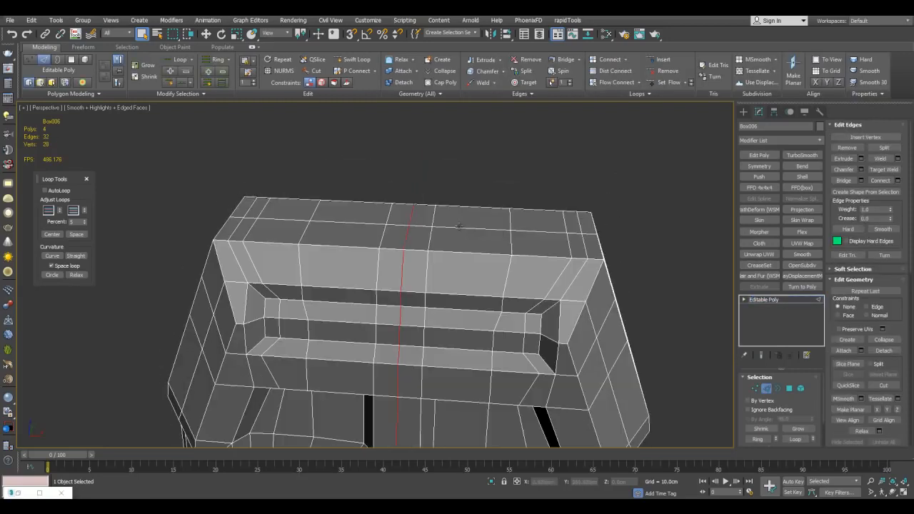
# Chamfer the centre edge loop with Open enabled and a very small amount to split the model into two halves.
pyautogui.click(861, 170)
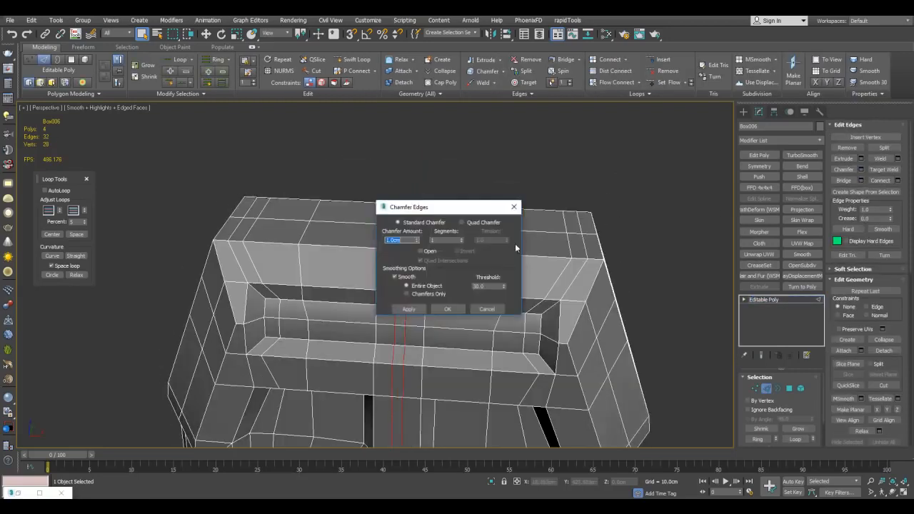
pyautogui.click(426, 250)
pyautogui.moveTo(436, 212); pyautogui.dragTo(578, 183)
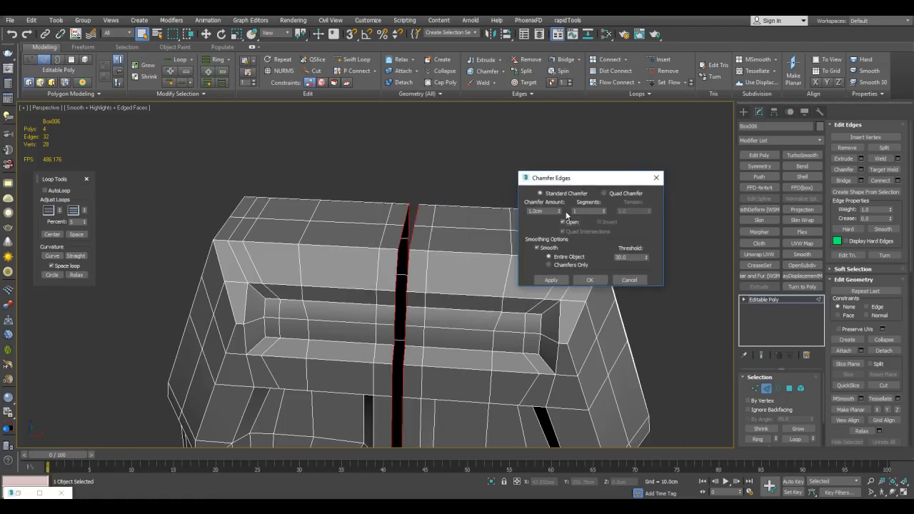
pyautogui.moveTo(560, 218); pyautogui.dragTo(560, 244)
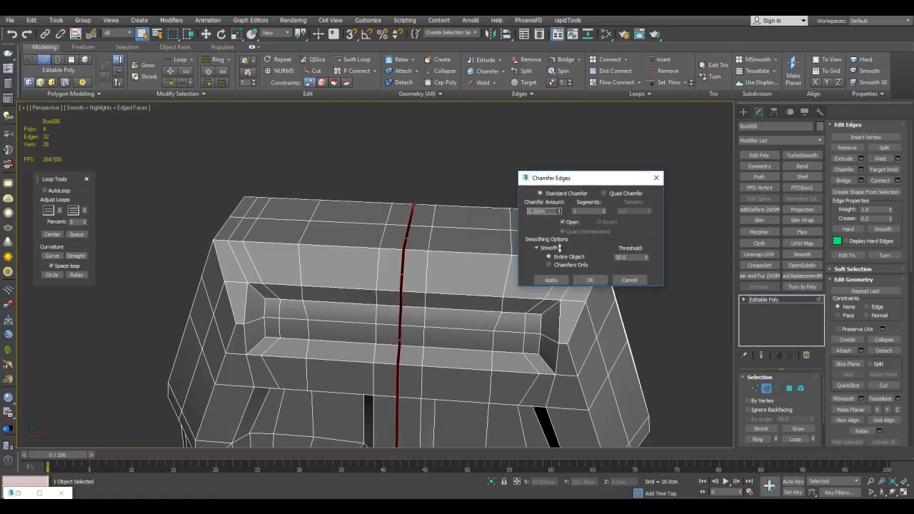
pyautogui.click(590, 281)
pyautogui.scroll(-5, 406, 234)
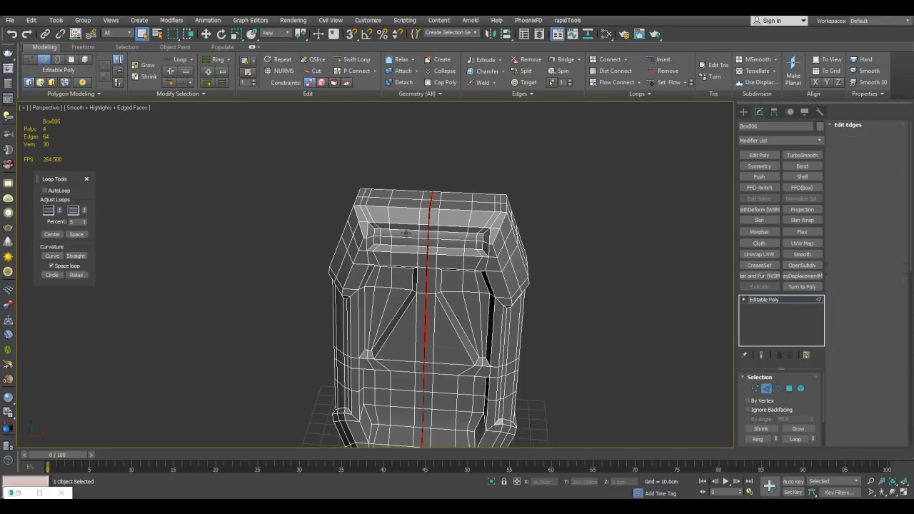
# Delete one half of the split model as an element, exposing the open cut side.
pyautogui.press('5')
pyautogui.click(406, 233)
pyautogui.press('Delete')
pyautogui.keyDown('alt'); pyautogui.moveTo(440, 241); pyautogui.dragTo(559, 235, button='middle'); pyautogui.keyUp('alt')
pyautogui.scroll(3, 559, 235)
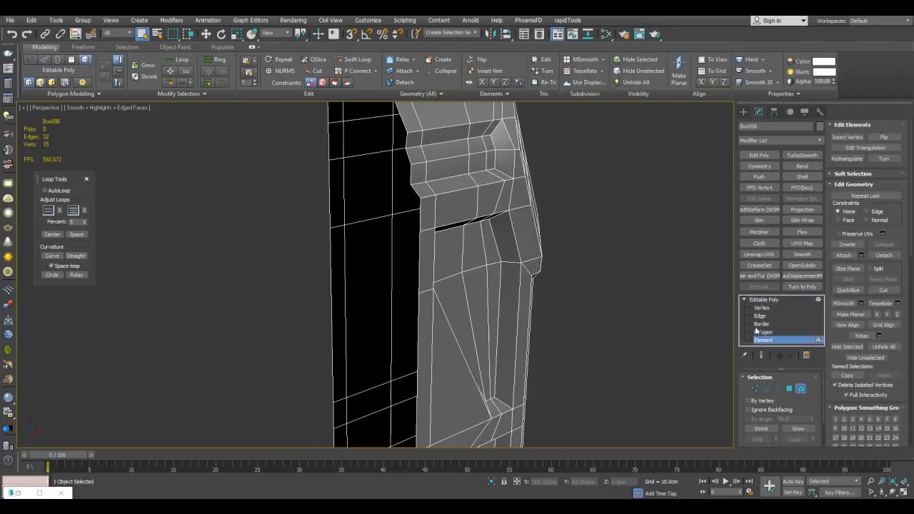
# Try to fill the open border of the remaining half with a rapidTools topology command.
pyautogui.click(761, 324)
pyautogui.click(412, 186)
pyautogui.moveTo(504, 165); pyautogui.dragTo(474, 279, button='middle')
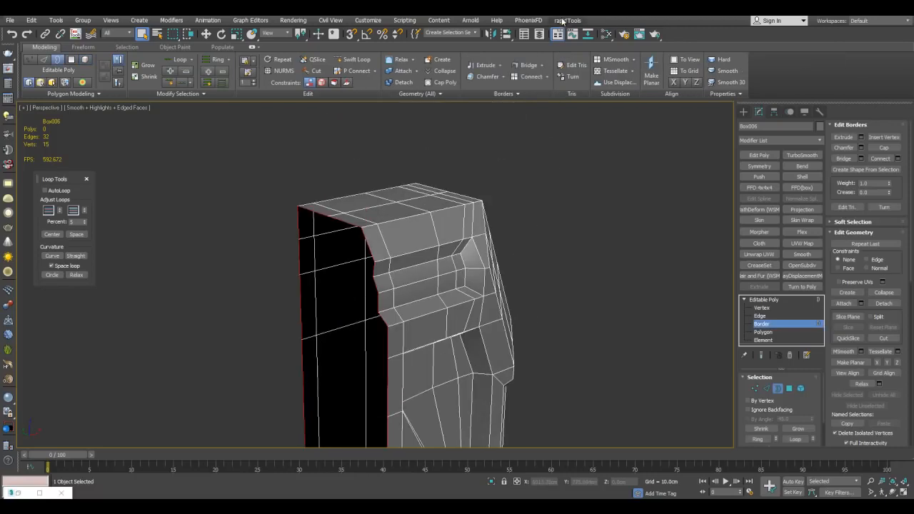
pyautogui.click(562, 21)
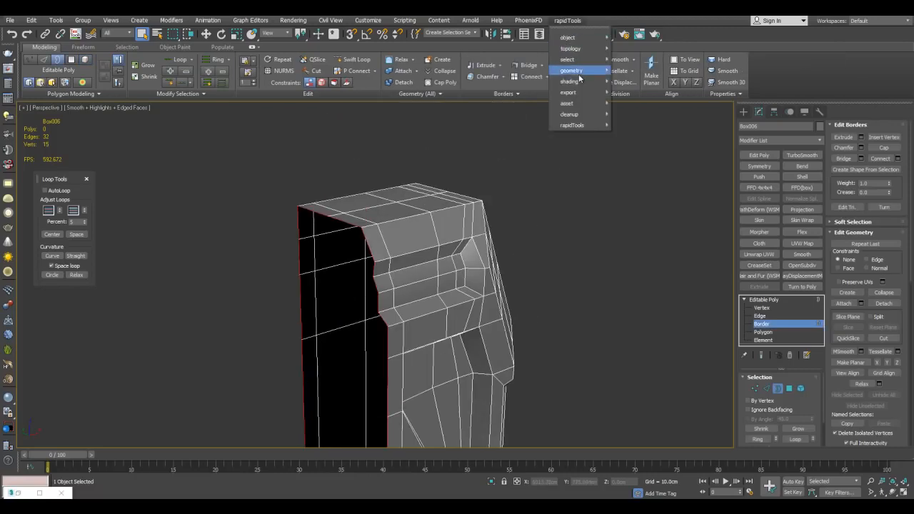
pyautogui.moveTo(582, 54)
pyautogui.click(646, 175)
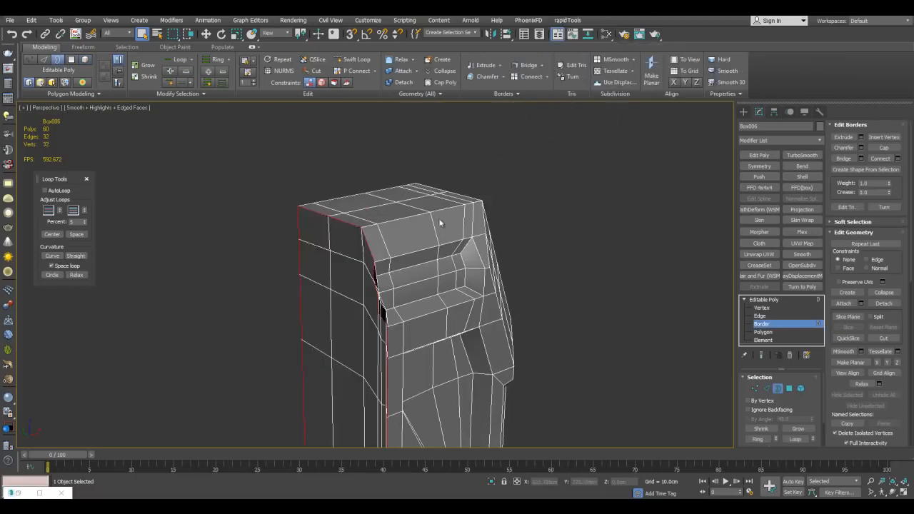
pyautogui.scroll(5, 463, 213)
pyautogui.scroll(3, 462, 213)
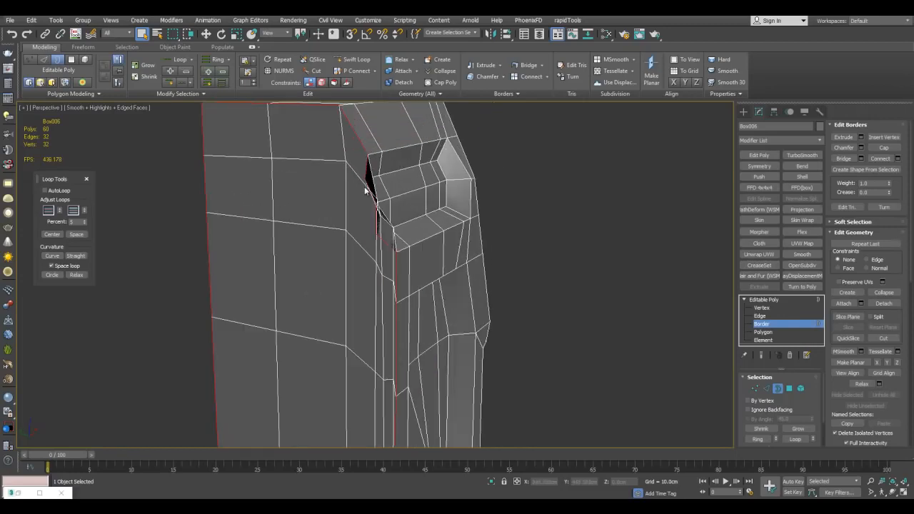
pyautogui.hotkey('ctrl', 'z')
pyautogui.scroll(-3, 365, 190)
# Fill the open cut side with polygons using the rapidTools topology command, with two border vertices selected as reference.
pyautogui.press('1')
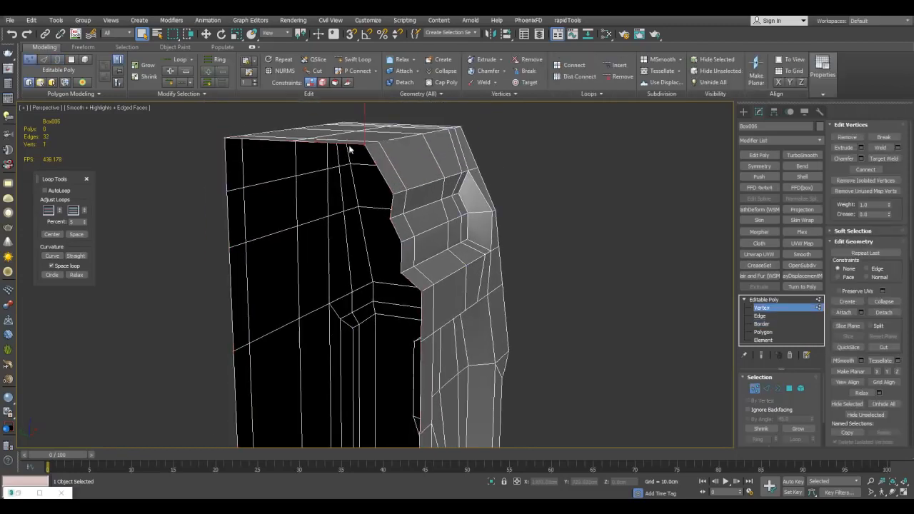
pyautogui.click(566, 21)
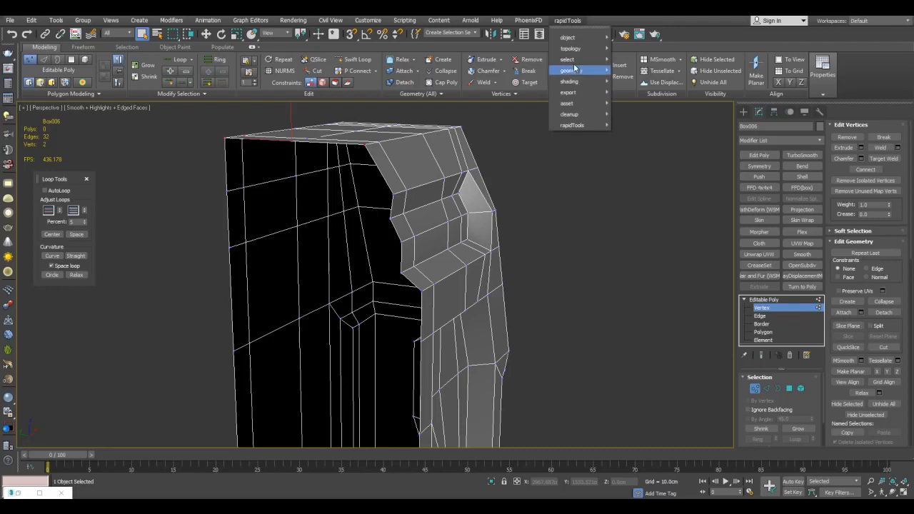
pyautogui.moveTo(577, 50)
pyautogui.click(663, 176)
pyautogui.keyDown('alt'); pyautogui.moveTo(500, 321); pyautogui.dragTo(449, 255, button='middle'); pyautogui.keyUp('alt')
pyautogui.moveTo(460, 345); pyautogui.dragTo(491, 234, button='middle')
pyautogui.scroll(4, 490, 234)
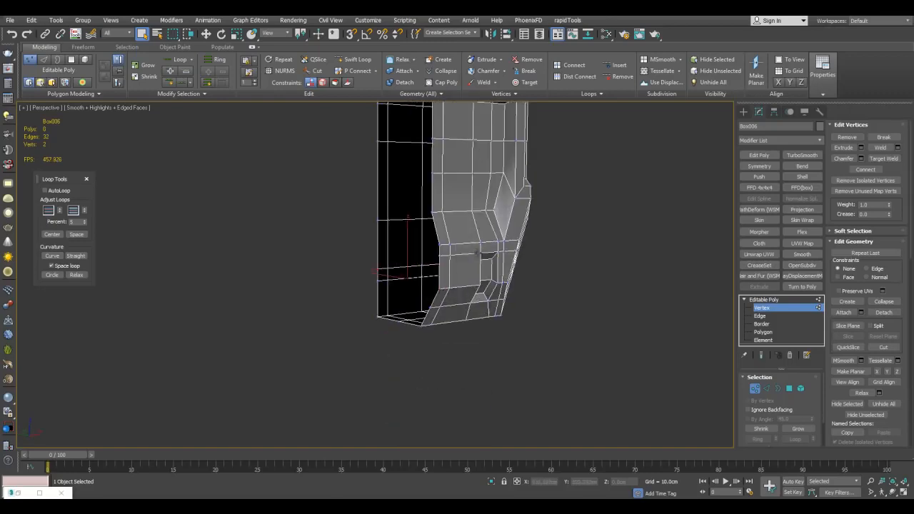
pyautogui.hotkey('ctrl', 'z')
pyautogui.moveTo(552, 223); pyautogui.dragTo(559, 313, button='middle')
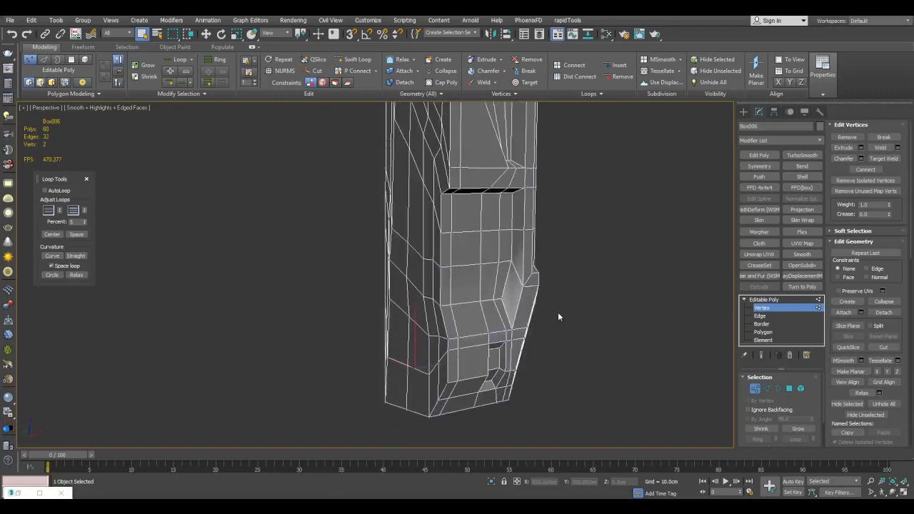
# Move vertices along the filled cut side to even out its polygons.
pyautogui.press('1')
pyautogui.moveTo(532, 209); pyautogui.dragTo(432, 240, button='middle')
pyautogui.press('1')
pyautogui.press('w')
pyautogui.click(429, 240)
pyautogui.moveTo(444, 225); pyautogui.dragTo(443, 298)
pyautogui.moveTo(430, 344); pyautogui.dragTo(430, 347)
pyautogui.scroll(-4, 446, 343)
pyautogui.press('q')
pyautogui.press('1')
# Check the filled half's shading with edged faces turned off and on.
pyautogui.keyDown('alt'); pyautogui.moveTo(571, 280); pyautogui.dragTo(514, 269, button='middle'); pyautogui.keyUp('alt')
pyautogui.moveTo(501, 237); pyautogui.dragTo(553, 294, button='middle')
pyautogui.scroll(3, 565, 298)
pyautogui.press('F4')
pyautogui.press('F4')
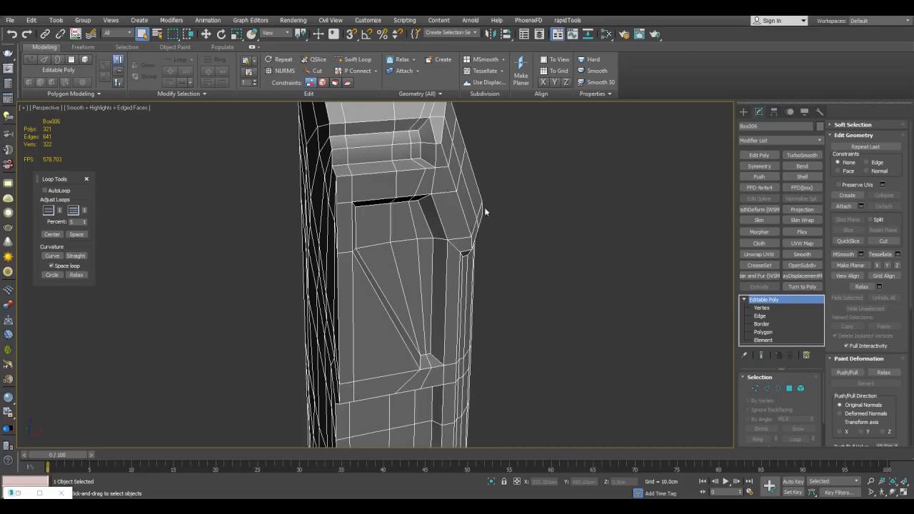
# Select all edges of the half object and raise their crease to about 0.3.
pyautogui.moveTo(483, 205); pyautogui.dragTo(496, 243, button='middle')
pyautogui.scroll(-3, 497, 243)
pyautogui.press('F4')
pyautogui.press('F4')
pyautogui.keyDown('alt'); pyautogui.moveTo(510, 298); pyautogui.dragTo(502, 219, button='middle'); pyautogui.keyUp('alt')
pyautogui.press('2')
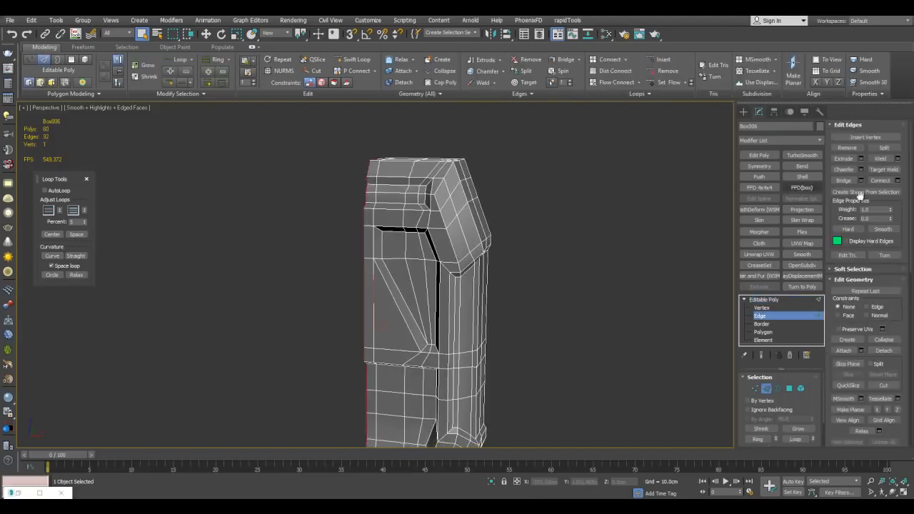
pyautogui.hotkey('ctrl', 'a')
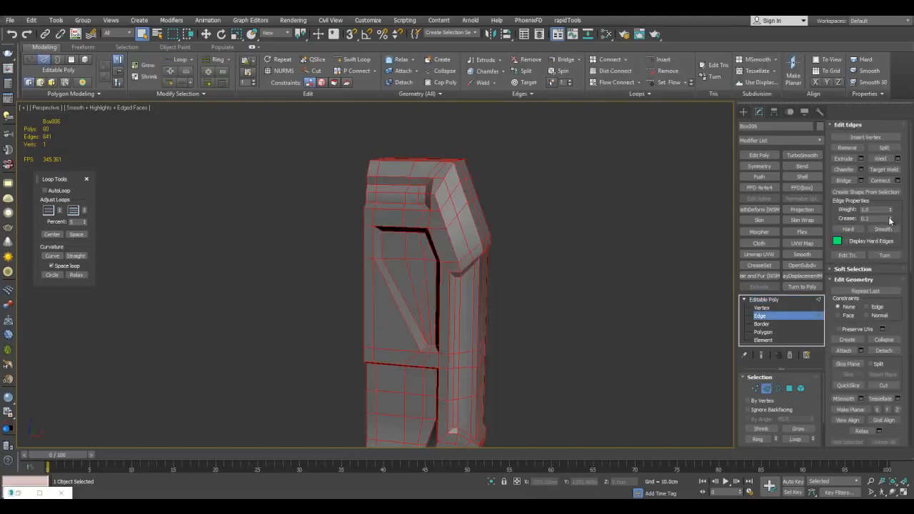
pyautogui.press('2')
pyautogui.press('F4')
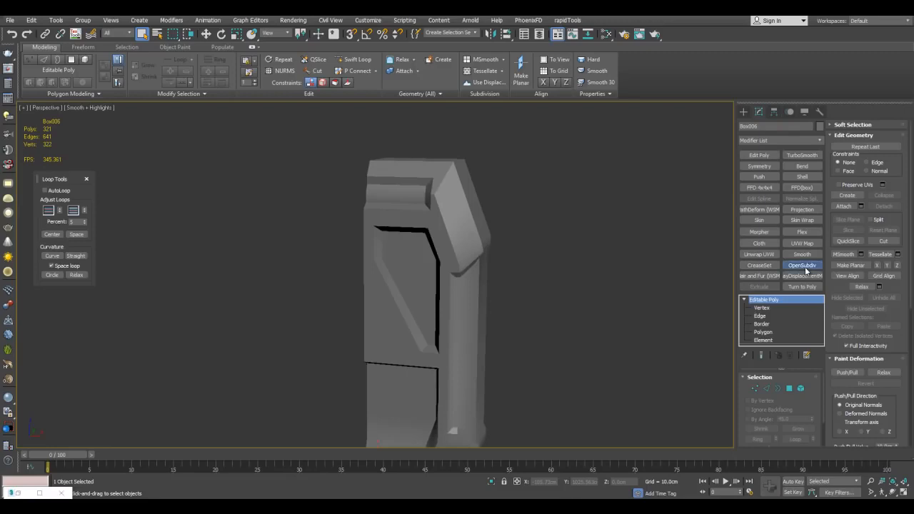
# Add an OpenSubdiv modifier with 2 iterations and inspect the half shaded and with edged faces.
pyautogui.click(802, 266)
pyautogui.click(810, 391)
pyautogui.moveTo(660, 318); pyautogui.dragTo(660, 247, button='middle')
pyautogui.scroll(-3, 650, 245)
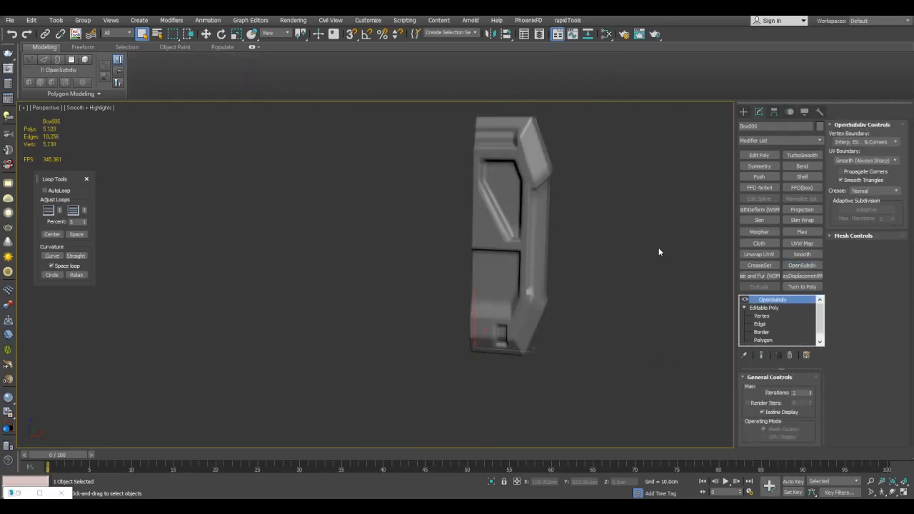
pyautogui.press('F4')
pyautogui.press('z')
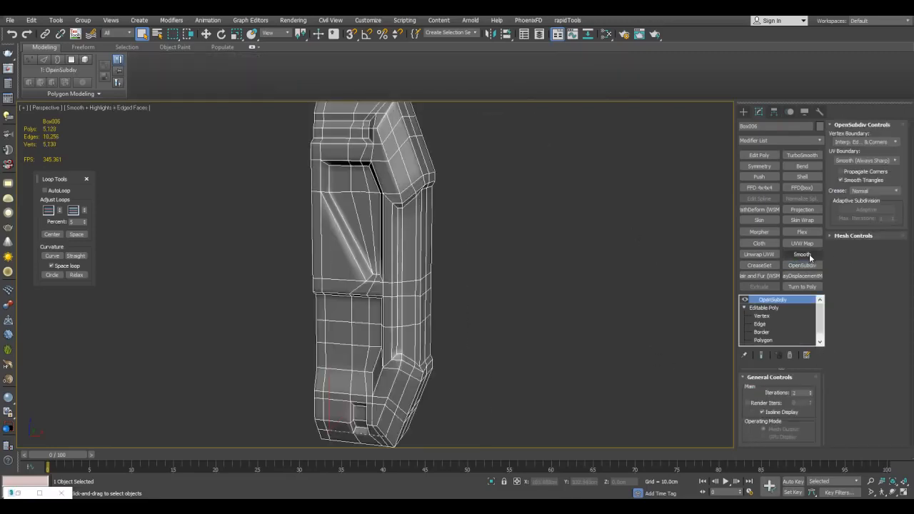
# Add a Smooth modifier above OpenSubdiv with no smoothing groups assigned.
pyautogui.click(802, 254)
pyautogui.scroll(2, 468, 222)
pyautogui.press('F4')
pyautogui.moveTo(468, 221); pyautogui.dragTo(565, 276, button='middle')
pyautogui.scroll(-2, 565, 276)
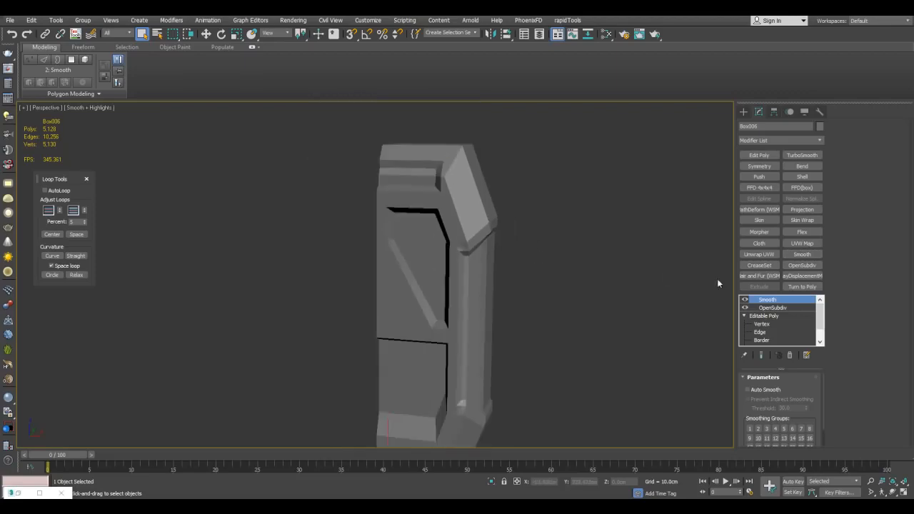
# Compare the shading with the Smooth modifier off and on, and add an Edit Poly modifier above it.
pyautogui.click(746, 300)
pyautogui.click(745, 300)
pyautogui.click(745, 300)
pyautogui.click(745, 300)
pyautogui.press('F4')
pyautogui.moveTo(495, 212)
pyautogui.mouseDown(button='middle')
pyautogui.moveTo(534, 226)
pyautogui.moveTo(522, 255)
pyautogui.moveTo(618, 268)
pyautogui.mouseUp(button='middle')
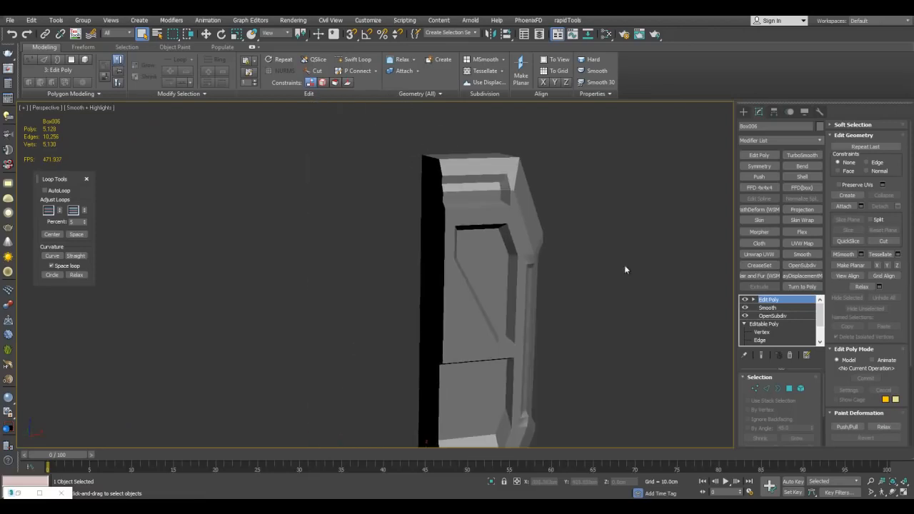
# Add a UVW Map modifier with Box mapping and collapse the object to an Editable Poly.
pyautogui.click(800, 243)
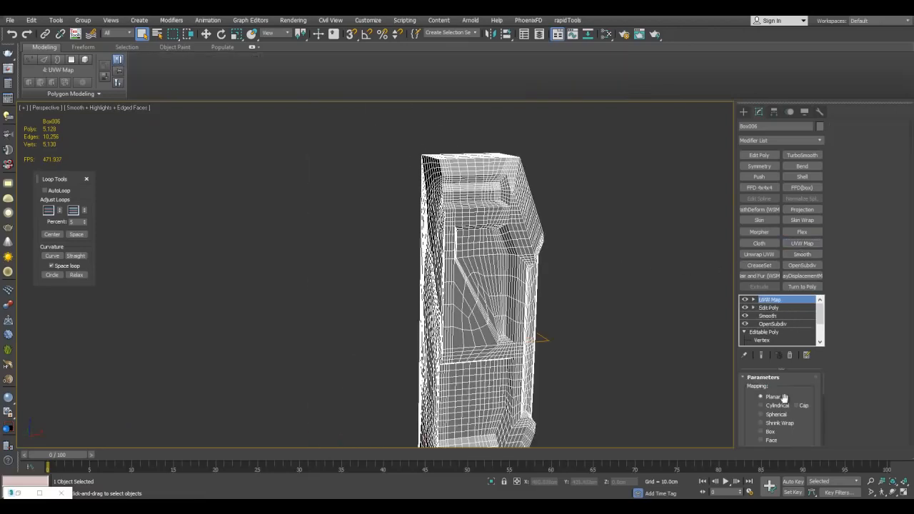
pyautogui.click(771, 432)
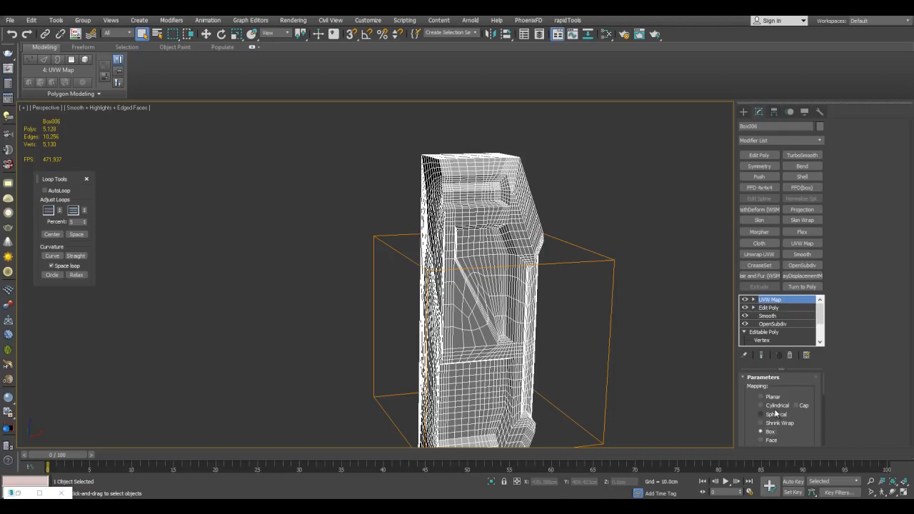
pyautogui.rightClick(777, 307)
pyautogui.click(785, 179)
pyautogui.press('F4')
pyautogui.scroll(2, 612, 221)
pyautogui.keyDown('alt'); pyautogui.moveTo(612, 229); pyautogui.dragTo(772, 166, button='middle'); pyautogui.keyUp('alt')
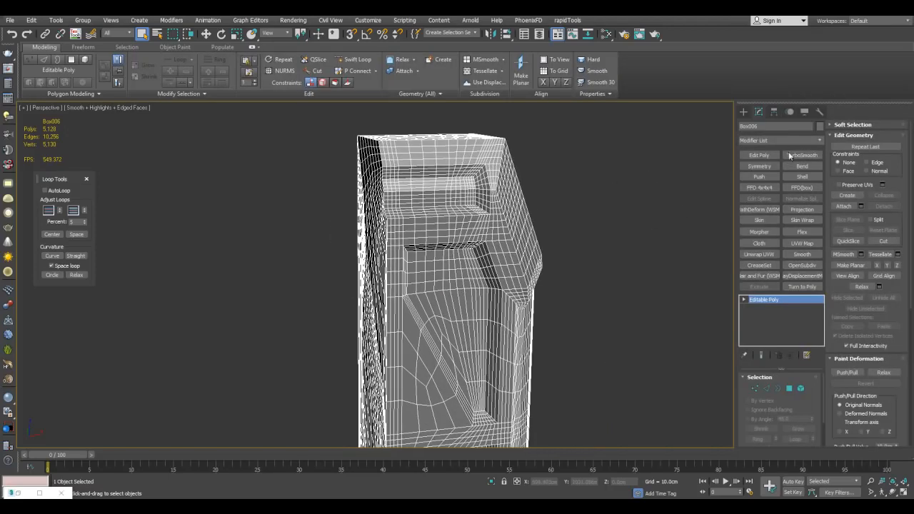
# Add a VertexPaint modifier and display the vertex colours unshaded.
pyautogui.click(818, 141)
pyautogui.scroll(-10, 798, 375)
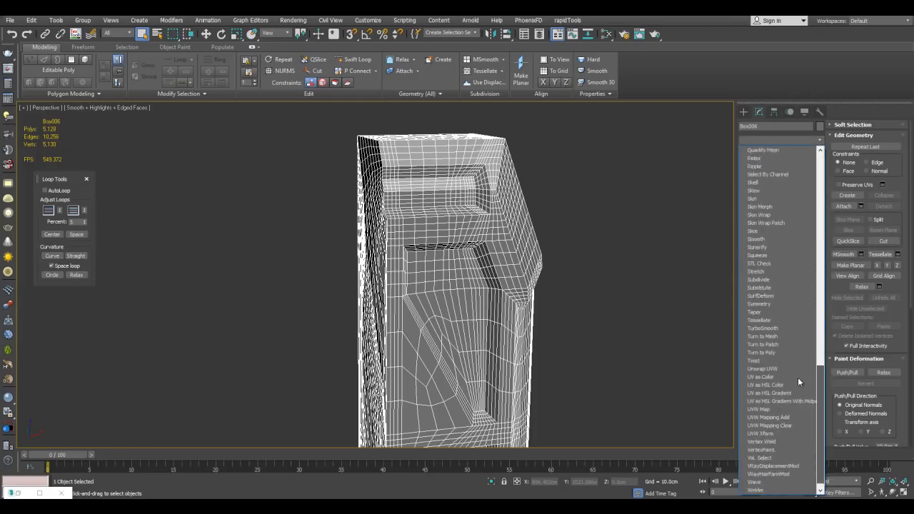
pyautogui.click(774, 442)
pyautogui.moveTo(312, 208); pyautogui.dragTo(226, 164, button='middle')
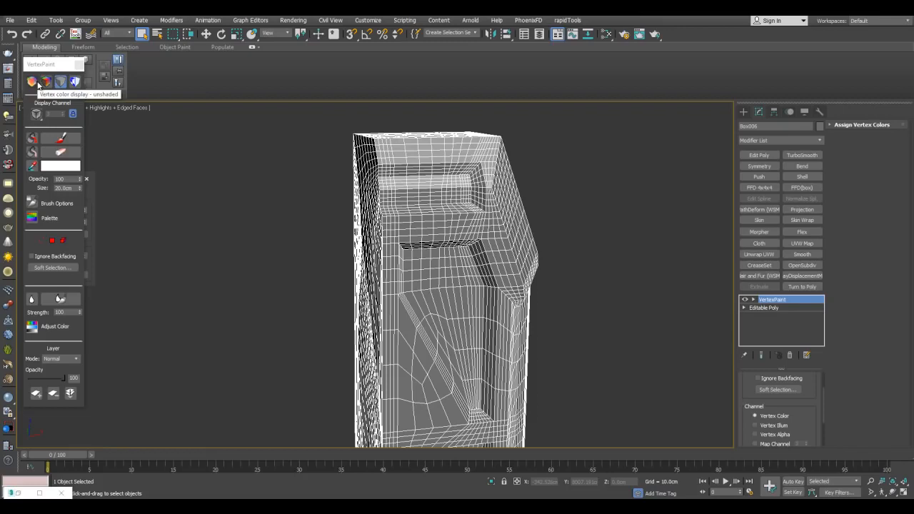
pyautogui.click(38, 83)
pyautogui.scroll(-2, 378, 223)
# Set the paint colour to black and fill the whole object with it.
pyautogui.click(61, 167)
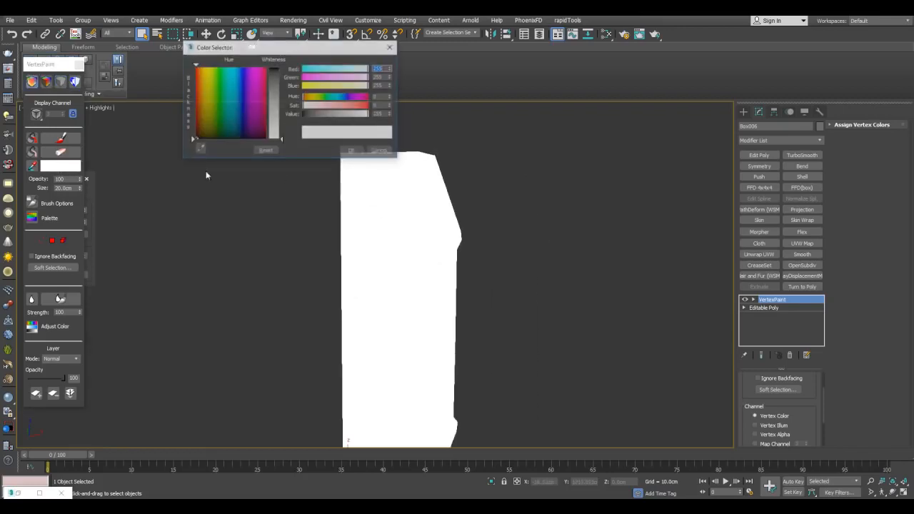
pyautogui.click(351, 152)
pyautogui.click(31, 142)
pyautogui.moveTo(323, 187); pyautogui.dragTo(329, 190, button='middle')
pyautogui.press('F4')
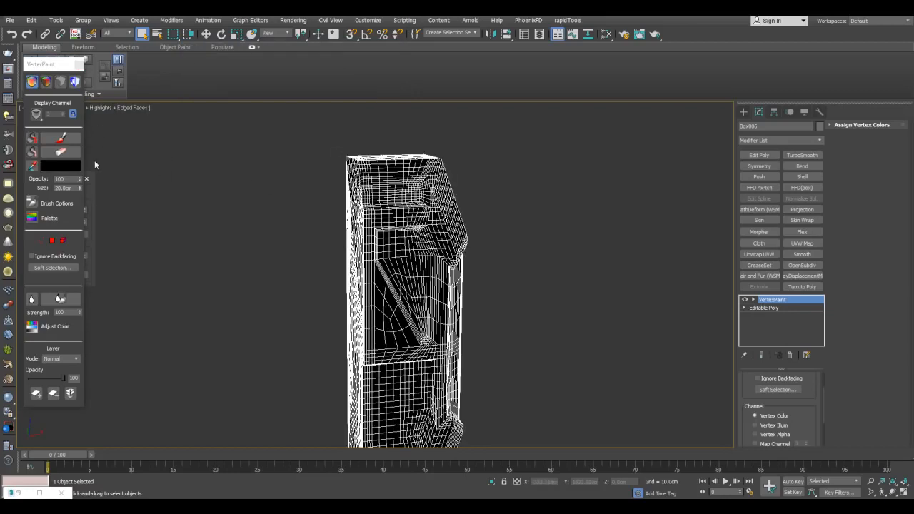
# Set the paint colour to white with opacity 18 and brush a trial stroke down the upper cut side.
pyautogui.click(70, 166)
pyautogui.click(280, 133)
pyautogui.click(352, 150)
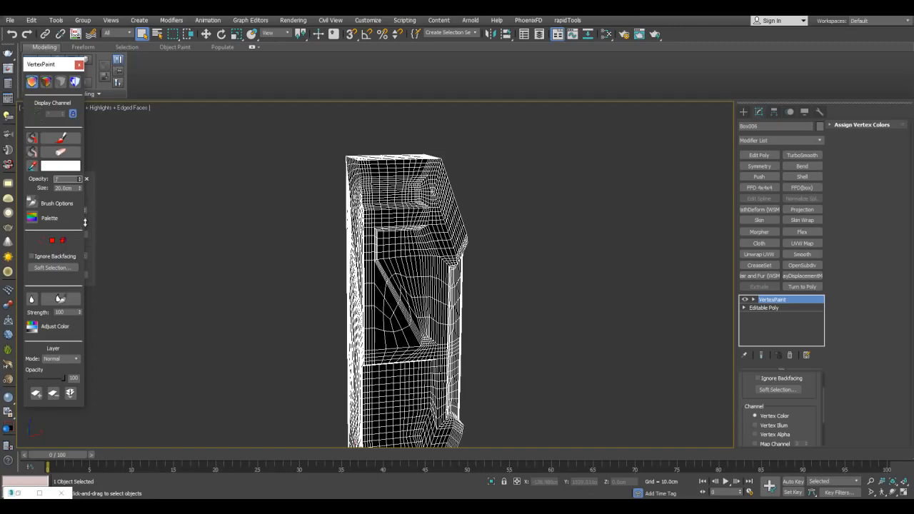
pyautogui.keyDown('alt'); pyautogui.moveTo(425, 255); pyautogui.dragTo(372, 180, button='middle'); pyautogui.keyUp('alt')
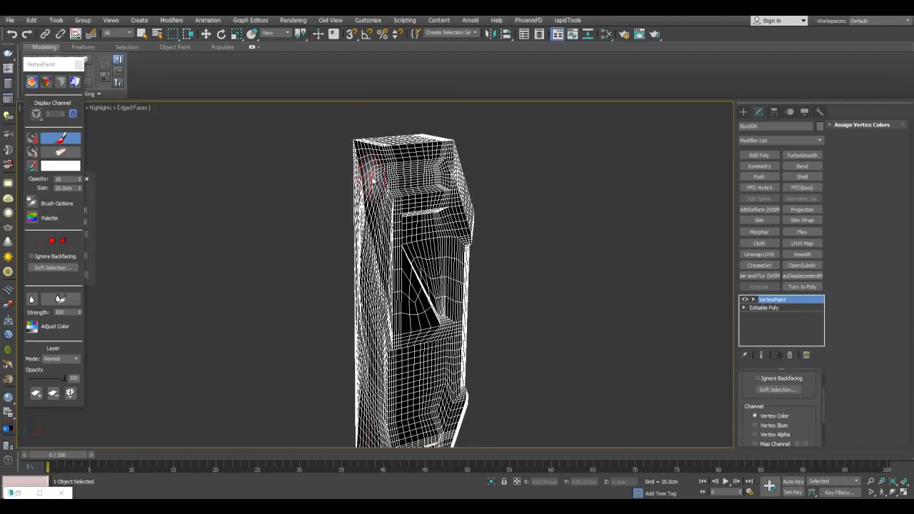
pyautogui.moveTo(372, 180); pyautogui.dragTo(378, 235)
pyautogui.press('F4')
pyautogui.keyDown('alt'); pyautogui.moveTo(359, 184); pyautogui.dragTo(463, 187, button='middle'); pyautogui.keyUp('alt')
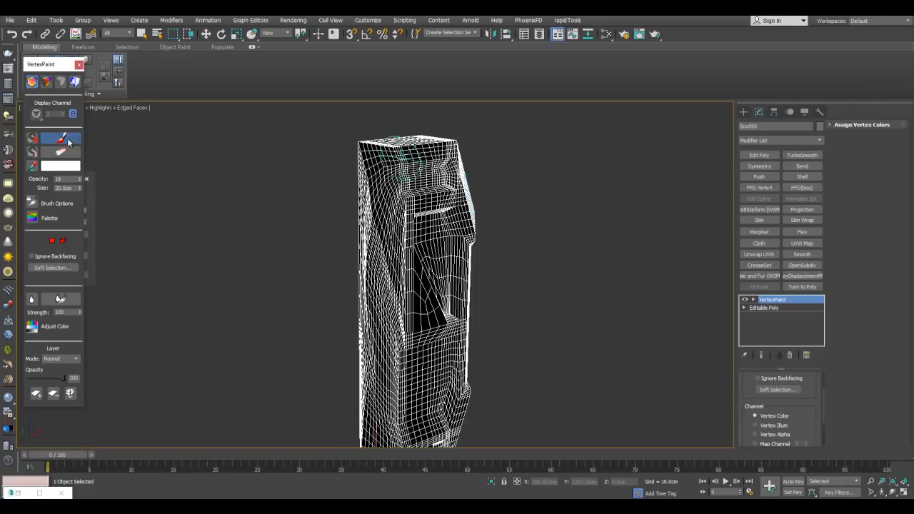
# Select all faces of the flat cut side within VertexPaint, using the orthographic front view.
pyautogui.hotkey('alt', 'w')
pyautogui.rightClick(514, 199)
pyautogui.hotkey('alt', 'w')
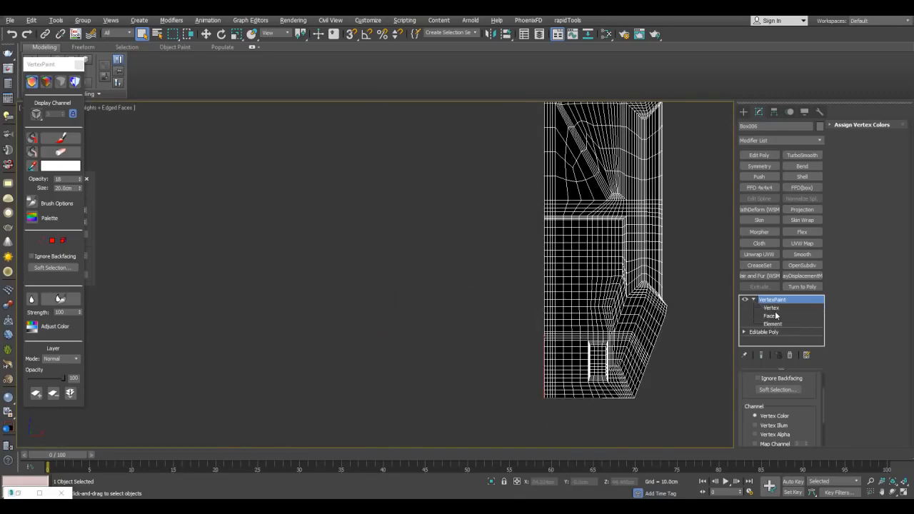
pyautogui.click(776, 317)
pyautogui.keyDown('alt'); pyautogui.moveTo(522, 204); pyautogui.dragTo(512, 150, button='middle'); pyautogui.keyUp('alt')
pyautogui.moveTo(498, 120); pyautogui.dragTo(522, 418)
pyautogui.scroll(2, 561, 266)
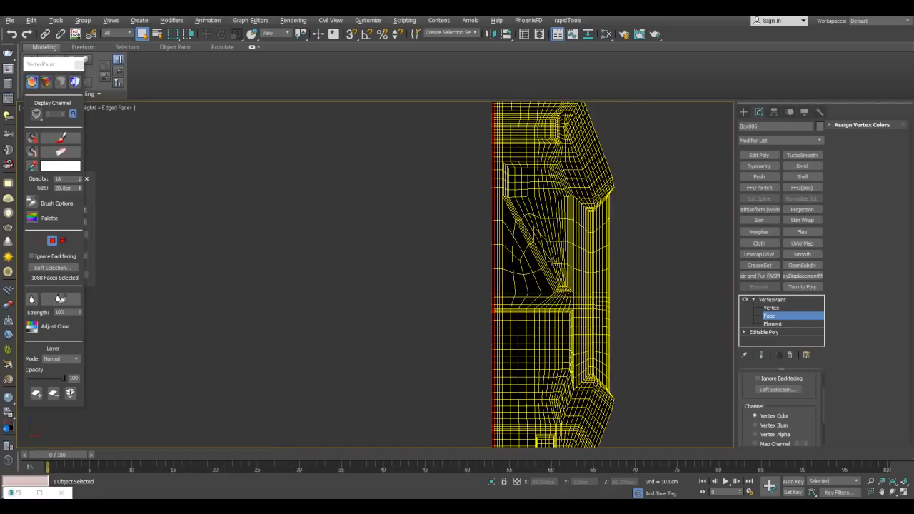
pyautogui.hotkey('alt', 'w')
pyautogui.rightClick(537, 326)
pyautogui.hotkey('alt', 'w')
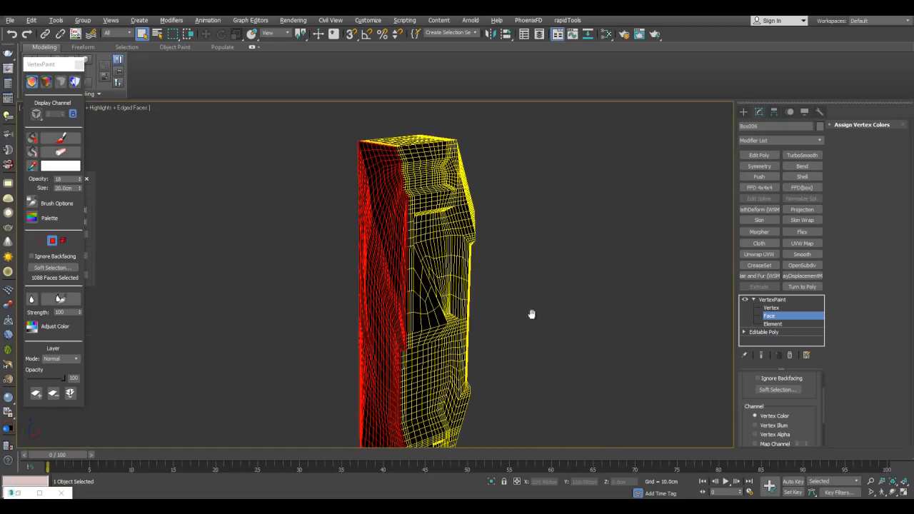
# Fill the selected cut-side faces with white six times at opacity 18, and clear the face selection.
pyautogui.moveTo(496, 215); pyautogui.dragTo(500, 222, button='middle')
pyautogui.scroll(4, 500, 222)
pyautogui.click(34, 141)
pyautogui.click(33, 141)
pyautogui.click(33, 141)
pyautogui.click(34, 140)
pyautogui.click(33, 141)
pyautogui.click(34, 141)
pyautogui.moveTo(472, 272); pyautogui.dragTo(500, 210, button='middle')
pyautogui.scroll(-3, 501, 209)
pyautogui.click(614, 216)
pyautogui.moveTo(609, 217); pyautogui.dragTo(515, 228, button='middle')
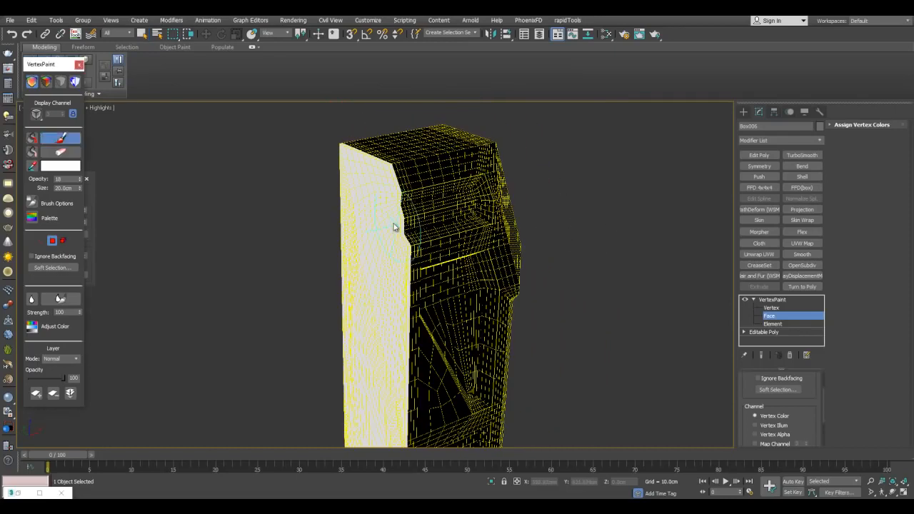
# Set the brush size to 12.6 cm, leave face selection and paint a white patch over the upper cut edge.
pyautogui.moveTo(398, 229); pyautogui.dragTo(427, 230, button='middle')
pyautogui.scroll(2, 427, 230)
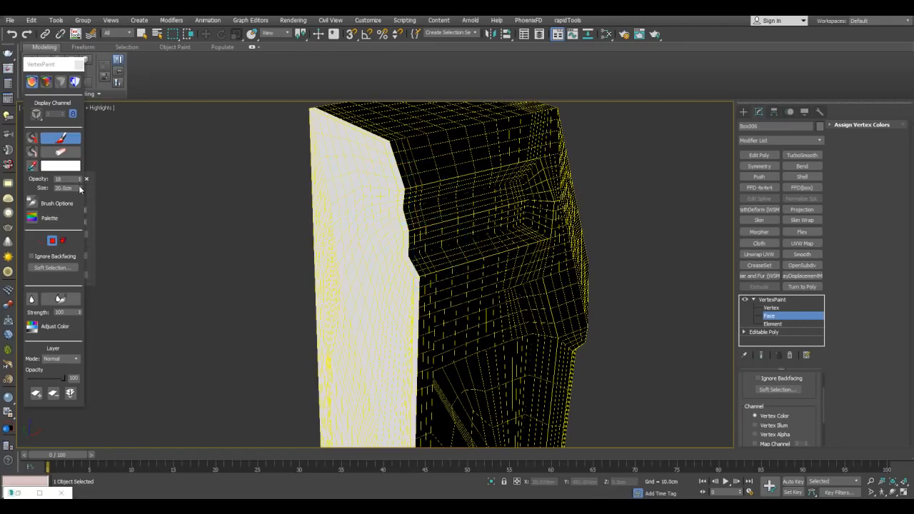
pyautogui.moveTo(409, 204)
pyautogui.mouseDown(button='middle')
pyautogui.moveTo(532, 200)
pyautogui.moveTo(564, 214)
pyautogui.mouseUp(button='middle')
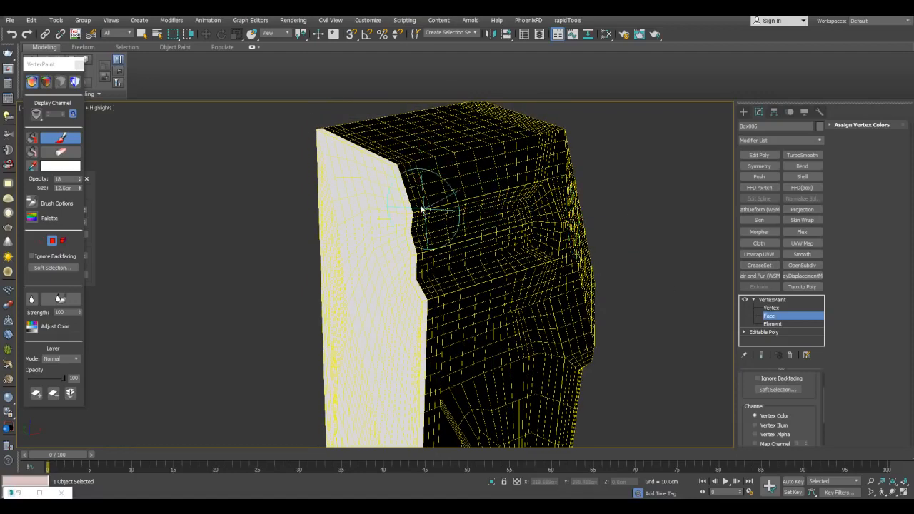
pyautogui.moveTo(426, 187); pyautogui.dragTo(424, 236, button='middle')
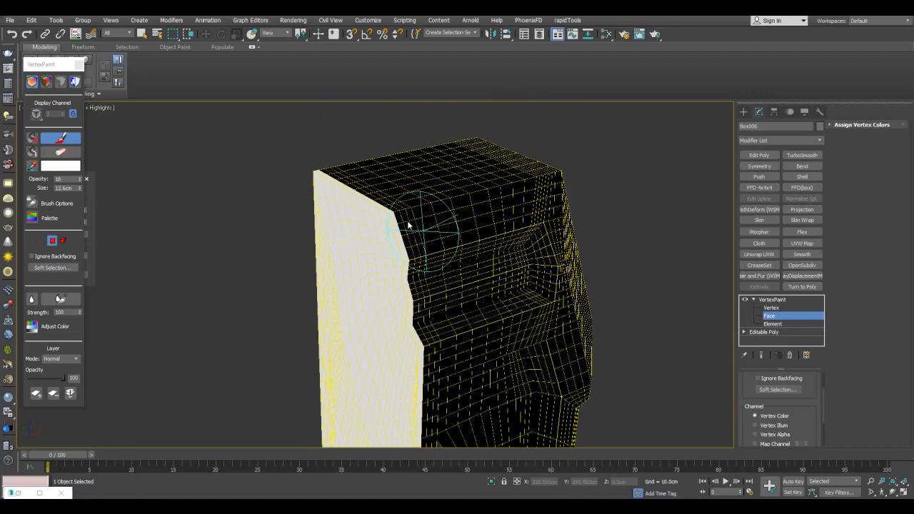
pyautogui.keyDown('alt'); pyautogui.moveTo(378, 217); pyautogui.dragTo(397, 227, button='middle'); pyautogui.keyUp('alt')
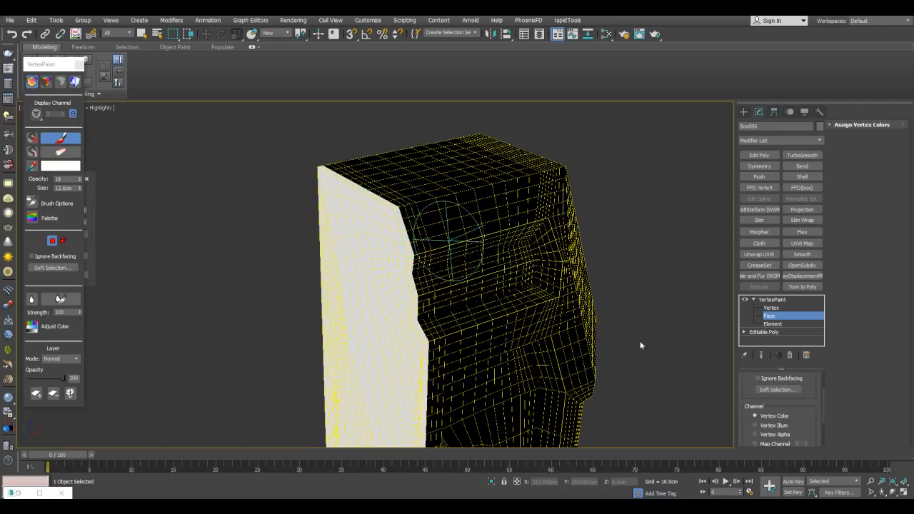
pyautogui.click(770, 301)
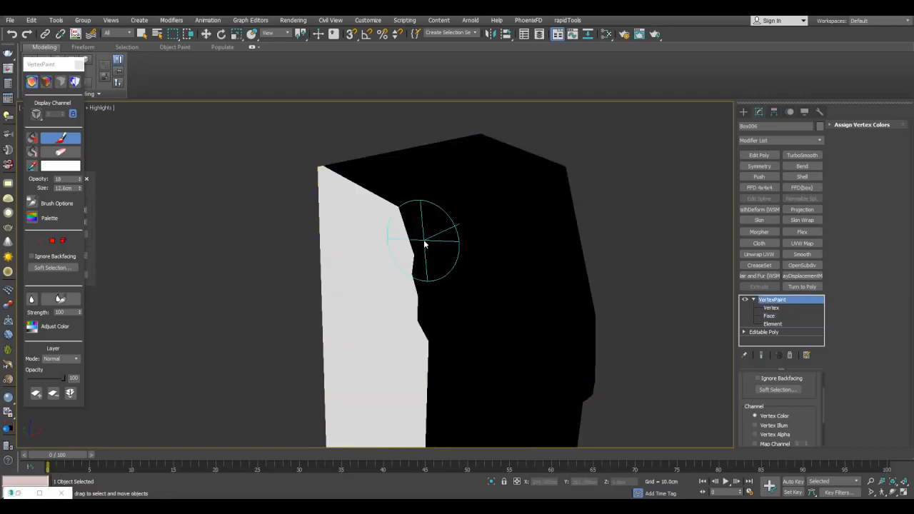
pyautogui.moveTo(401, 222); pyautogui.dragTo(418, 230)
pyautogui.moveTo(418, 230); pyautogui.dragTo(429, 222, button='middle')
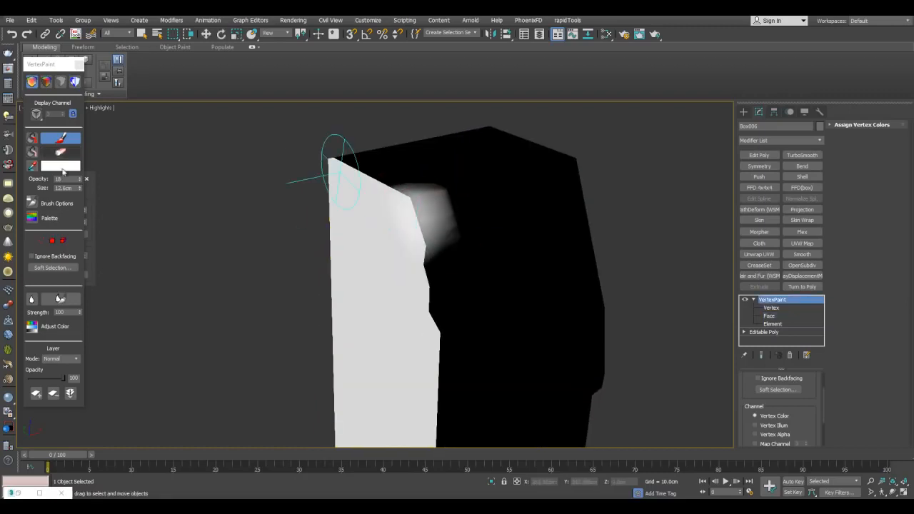
# Set the brush size to 10.332 cm and paint soft white strokes down the edge between cut side and panelled front.
pyautogui.moveTo(78, 189); pyautogui.dragTo(79, 195)
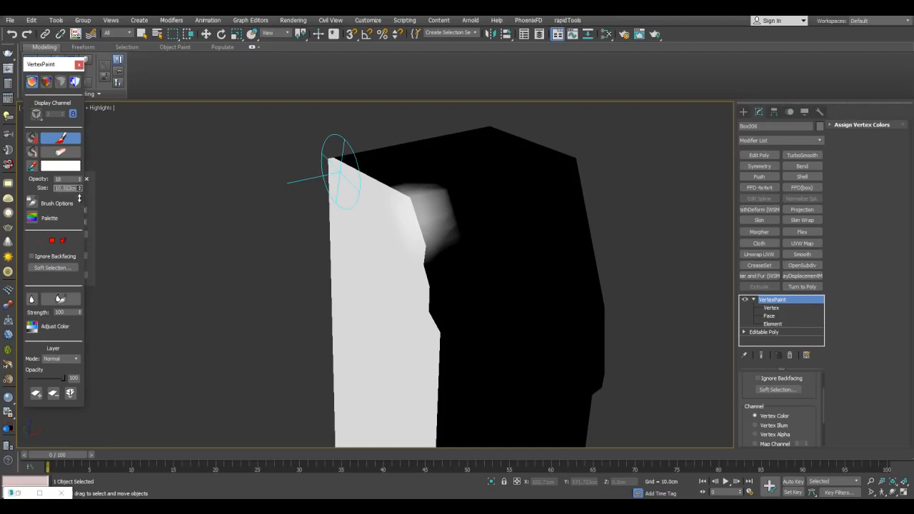
pyautogui.keyDown('alt'); pyautogui.moveTo(462, 258); pyautogui.dragTo(493, 236, button='middle'); pyautogui.keyUp('alt')
pyautogui.moveTo(407, 214); pyautogui.dragTo(414, 336)
pyautogui.moveTo(414, 336); pyautogui.dragTo(412, 208, button='middle')
pyautogui.moveTo(397, 164); pyautogui.dragTo(400, 292)
pyautogui.moveTo(400, 293); pyautogui.dragTo(411, 268, button='middle')
pyautogui.press('F4')
pyautogui.press('F4')
pyautogui.moveTo(401, 179); pyautogui.dragTo(411, 357)
pyautogui.press('F4')
pyautogui.moveTo(410, 357); pyautogui.dragTo(439, 292, button='middle')
pyautogui.press('F4')
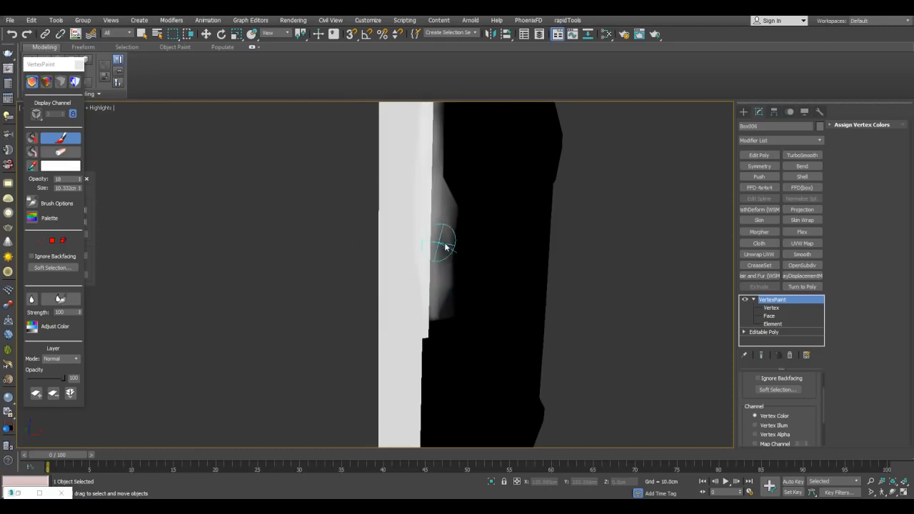
pyautogui.press('F4')
pyautogui.moveTo(439, 241); pyautogui.dragTo(444, 250, button='middle')
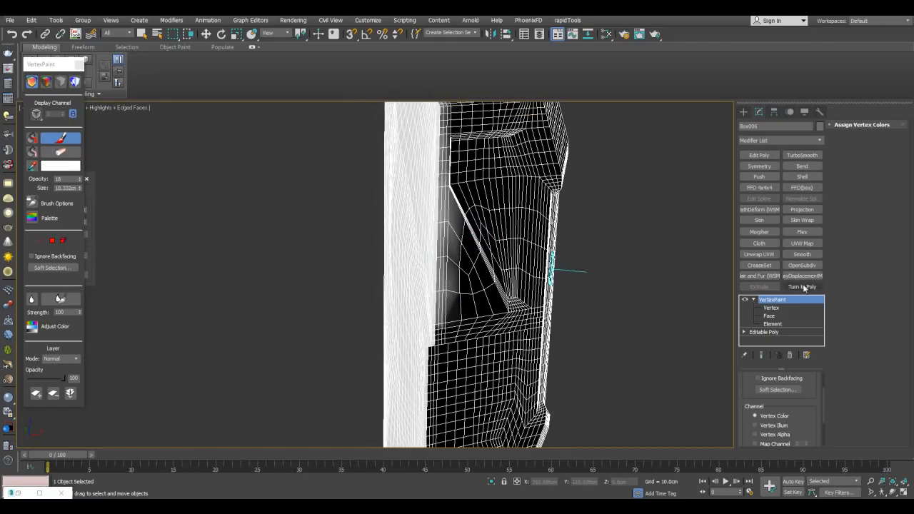
# Add an OpenSubdiv modifier above VertexPaint with 1 iteration and isoline display off.
pyautogui.click(802, 265)
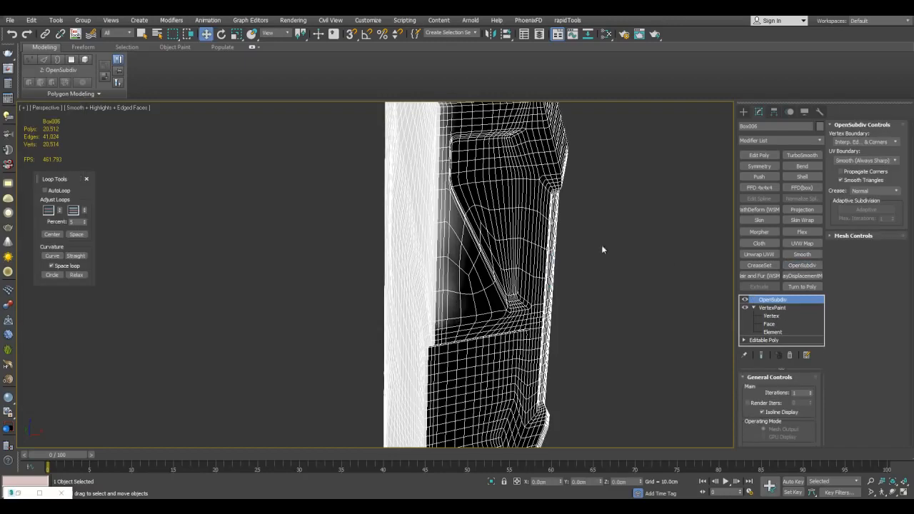
pyautogui.press('F4')
pyautogui.press('F4')
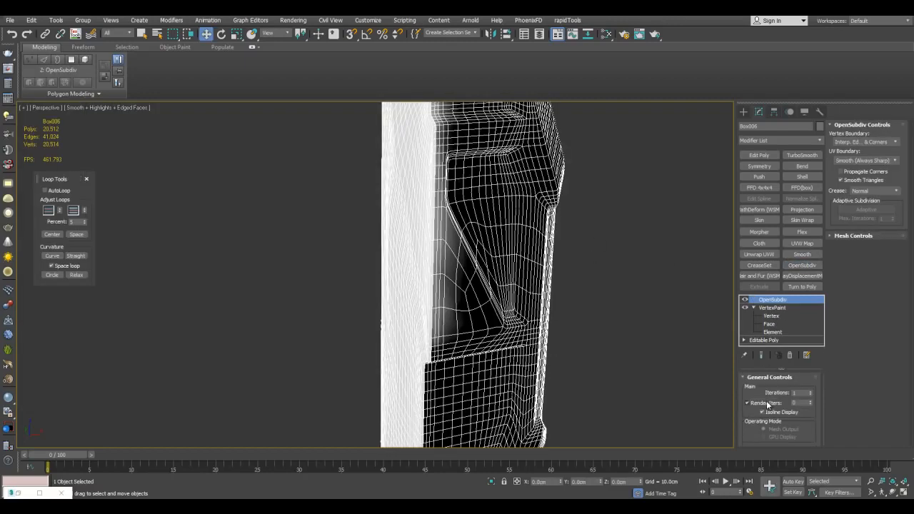
pyautogui.click(767, 413)
pyautogui.moveTo(661, 283); pyautogui.dragTo(663, 292, button='middle')
# Add a second VertexPaint modifier above OpenSubdiv and paint white further down the panelled front's cut edge.
pyautogui.click(821, 140)
pyautogui.scroll(-15, 800, 429)
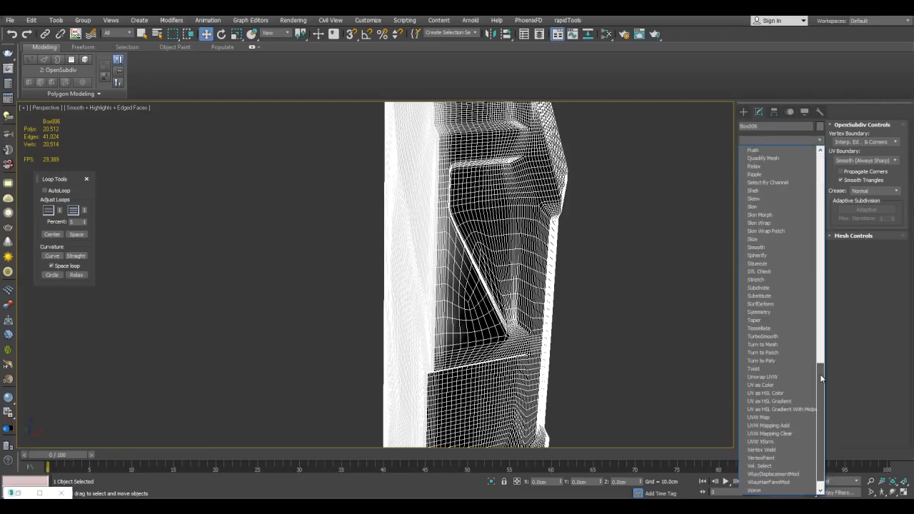
pyautogui.click(791, 438)
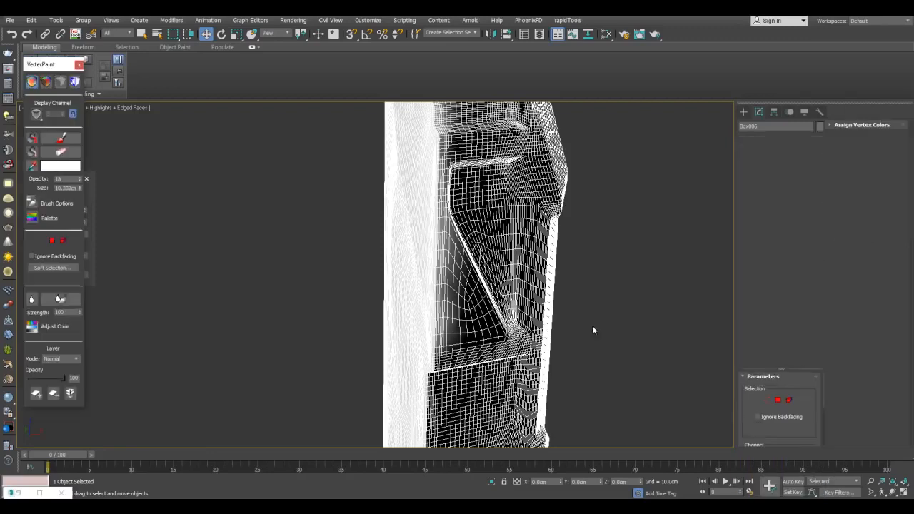
pyautogui.click(70, 142)
pyautogui.moveTo(449, 293)
pyautogui.mouseDown()
pyautogui.moveTo(445, 276)
pyautogui.moveTo(445, 343)
pyautogui.moveTo(455, 309)
pyautogui.moveTo(428, 337)
pyautogui.mouseUp()
pyautogui.moveTo(428, 336)
pyautogui.keyDown('alt'); pyautogui.mouseDown(button='middle')
pyautogui.moveTo(453, 282)
pyautogui.moveTo(400, 243)
pyautogui.moveTo(495, 275)
pyautogui.moveTo(502, 347)
pyautogui.mouseUp(button='middle'); pyautogui.keyUp('alt')
pyautogui.press('F4')
pyautogui.press('F4')
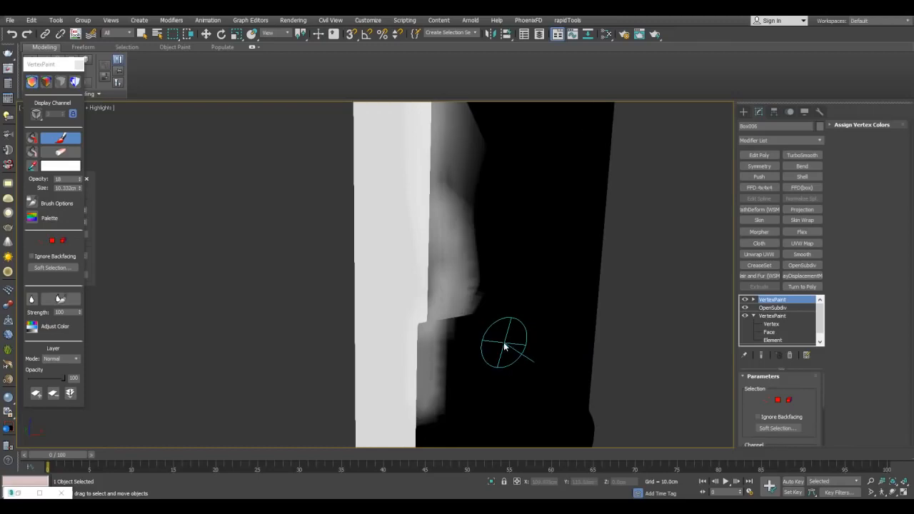
# Set the brush opacity to 8 and paint soft white along the panelled front's cut edge down to its lower end.
pyautogui.click(34, 300)
pyautogui.press('F4')
pyautogui.moveTo(148, 280)
pyautogui.keyDown('alt'); pyautogui.mouseDown(button='middle')
pyautogui.moveTo(395, 283)
pyautogui.moveTo(378, 260)
pyautogui.mouseUp(button='middle'); pyautogui.keyUp('alt')
pyautogui.press('F4')
pyautogui.scroll(5, 357, 210)
pyautogui.moveTo(357, 210); pyautogui.dragTo(400, 196, button='middle')
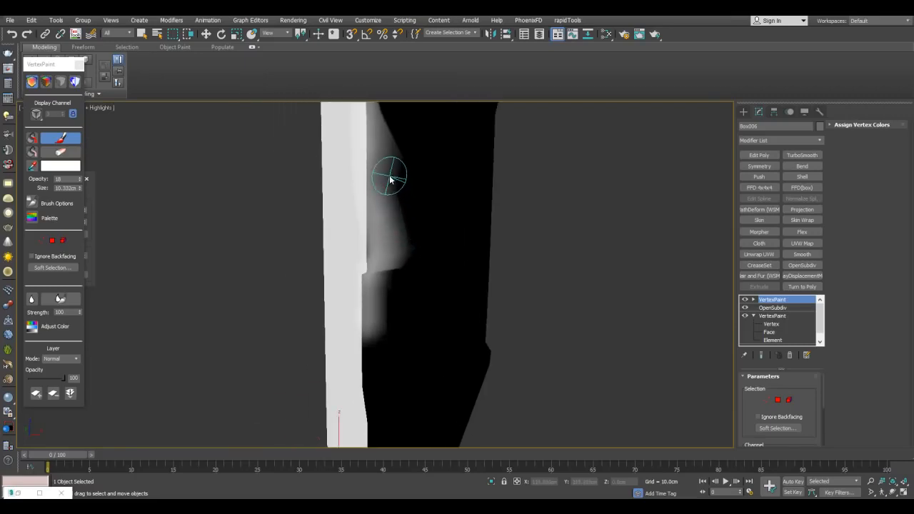
pyautogui.moveTo(81, 182); pyautogui.dragTo(80, 185)
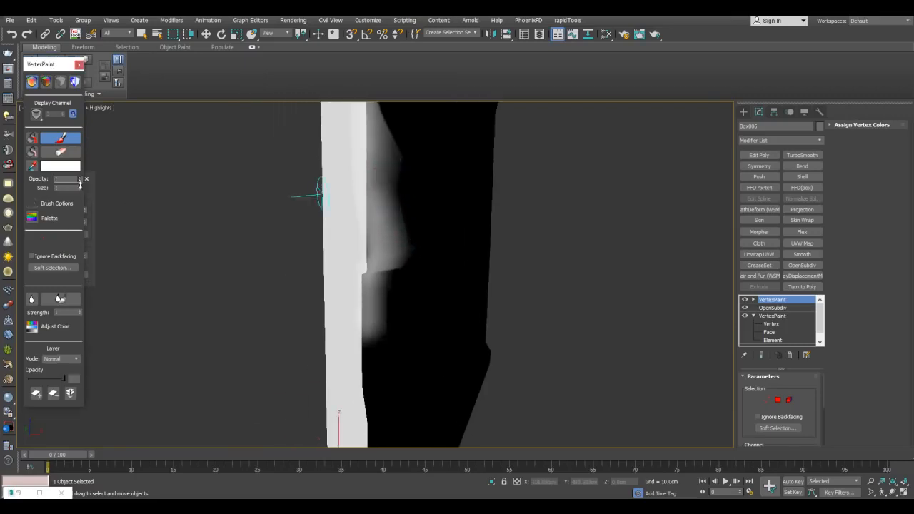
pyautogui.press('F4')
pyautogui.press('F4')
pyautogui.moveTo(379, 175)
pyautogui.mouseDown()
pyautogui.moveTo(395, 204)
pyautogui.moveTo(369, 245)
pyautogui.mouseUp()
pyautogui.keyDown('alt'); pyautogui.moveTo(365, 235); pyautogui.dragTo(419, 129, button='middle'); pyautogui.keyUp('alt')
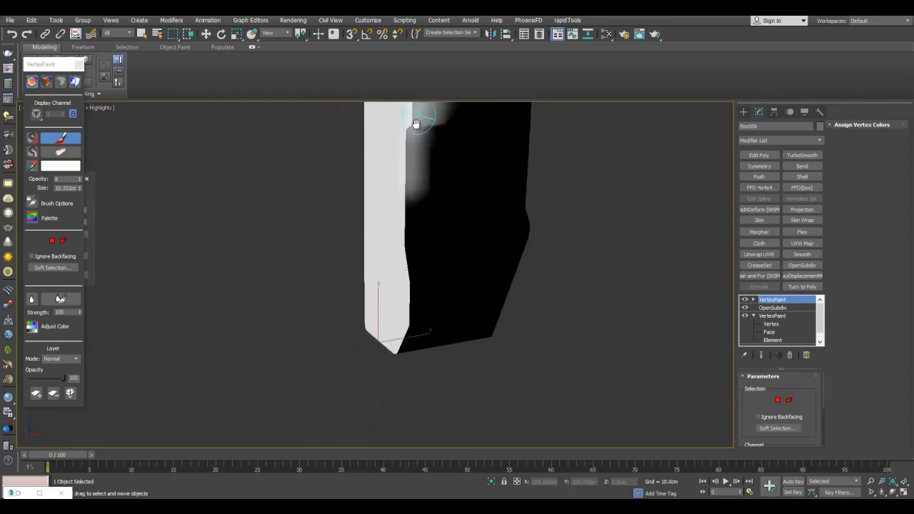
pyautogui.moveTo(400, 291); pyautogui.dragTo(402, 332)
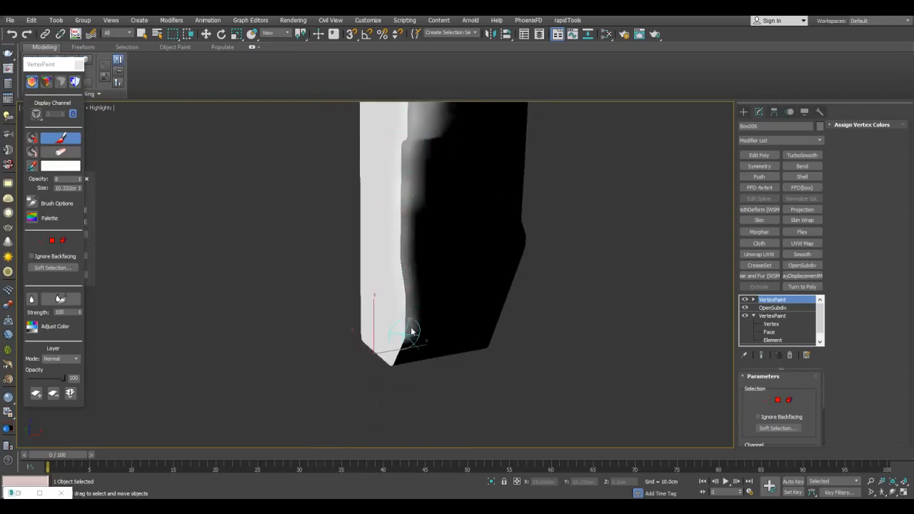
# Soften the white-to-black fade along the whole cut edge using a larger brush at opacity 4.
pyautogui.keyDown('alt'); pyautogui.moveTo(402, 333); pyautogui.dragTo(403, 255, button='middle'); pyautogui.keyUp('alt')
pyautogui.moveTo(375, 179); pyautogui.dragTo(375, 332)
pyautogui.keyDown('alt'); pyautogui.moveTo(433, 278); pyautogui.dragTo(422, 265, button='middle'); pyautogui.keyUp('alt')
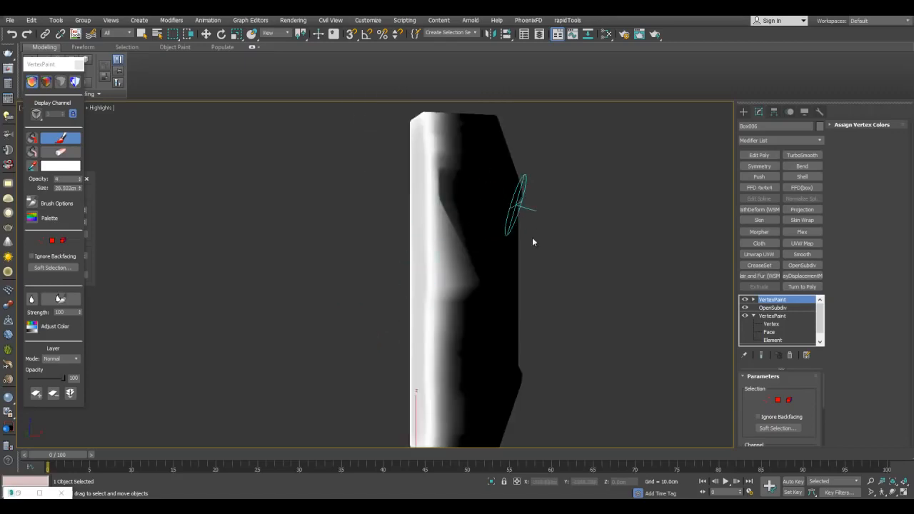
pyautogui.press('F4')
pyautogui.moveTo(522, 241); pyautogui.dragTo(528, 241, button='middle')
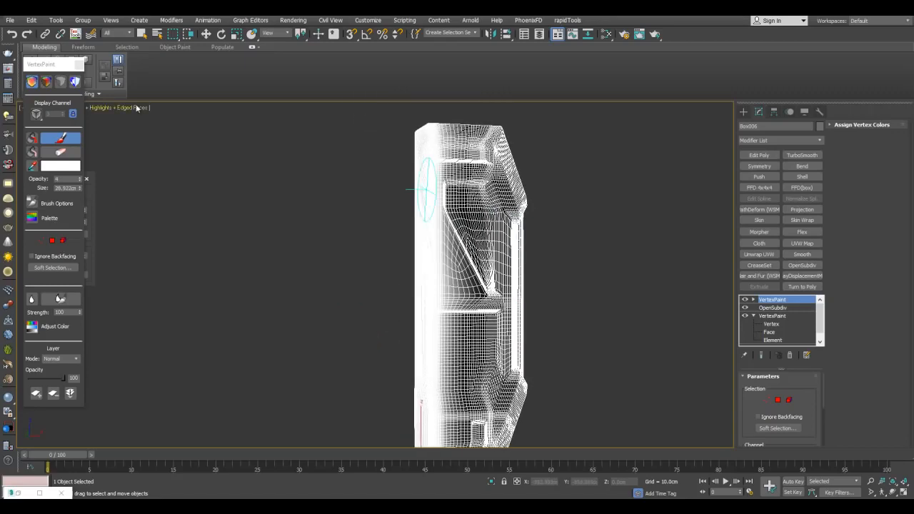
pyautogui.press('F4')
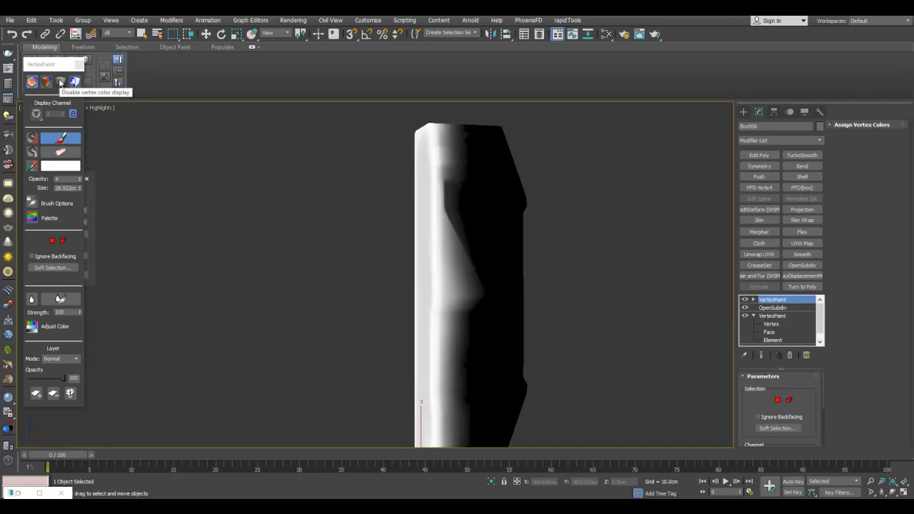
# Disable the vertex color display and deselect the object.
pyautogui.click(60, 83)
pyautogui.click(558, 228)
pyautogui.moveTo(558, 229); pyautogui.dragTo(565, 229, button='middle')
# Create a VRayMtl in the Slate Material Editor and set its diffuse colour to a near-black grey of value 9.
pyautogui.press('m')
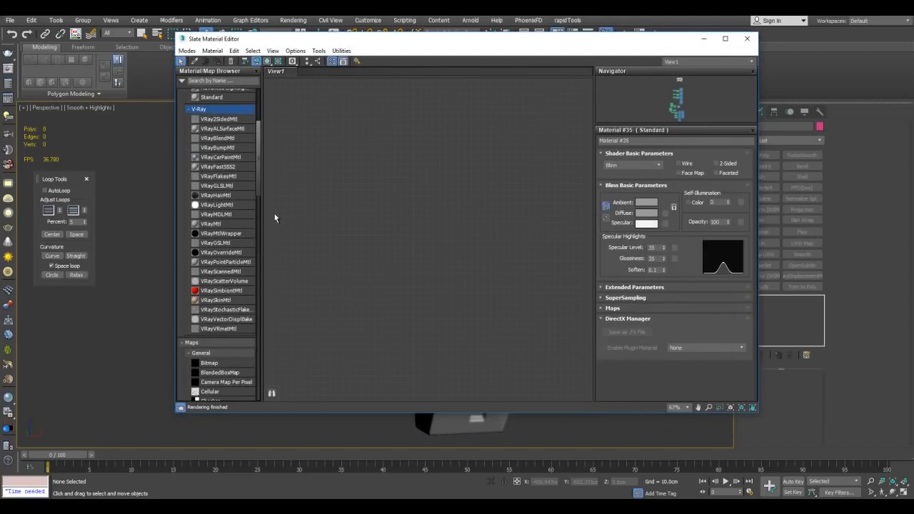
pyautogui.doubleClick(224, 226)
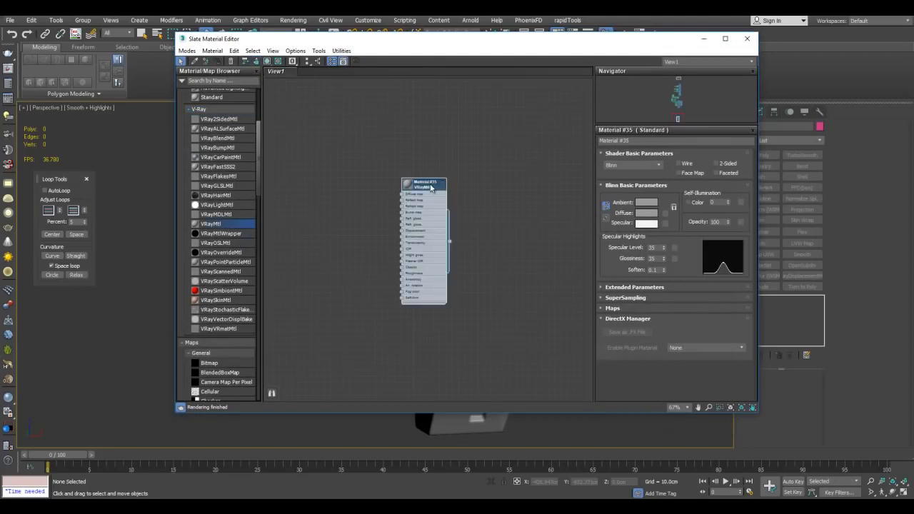
pyautogui.doubleClick(430, 188)
pyautogui.moveTo(447, 164); pyautogui.dragTo(480, 196, button='middle')
pyautogui.scroll(1, 481, 197)
pyautogui.click(647, 164)
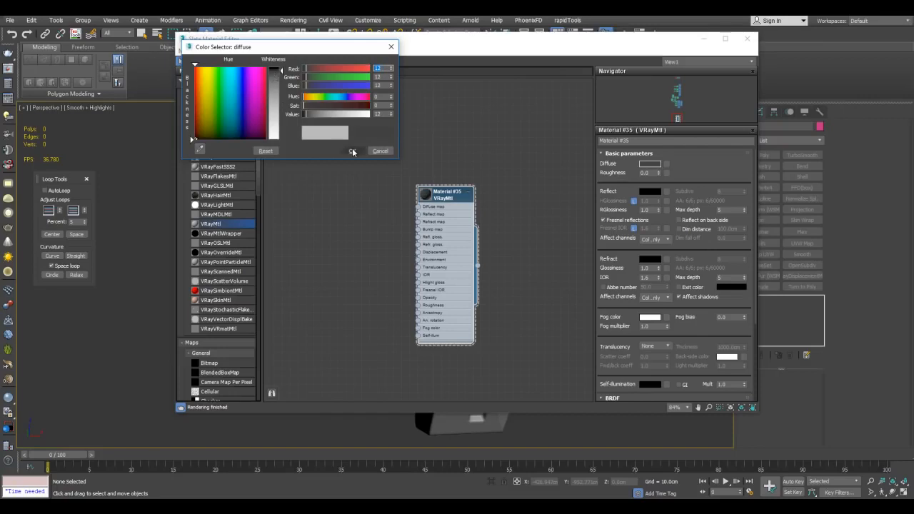
pyautogui.click(390, 117)
pyautogui.click(390, 116)
pyautogui.click(390, 117)
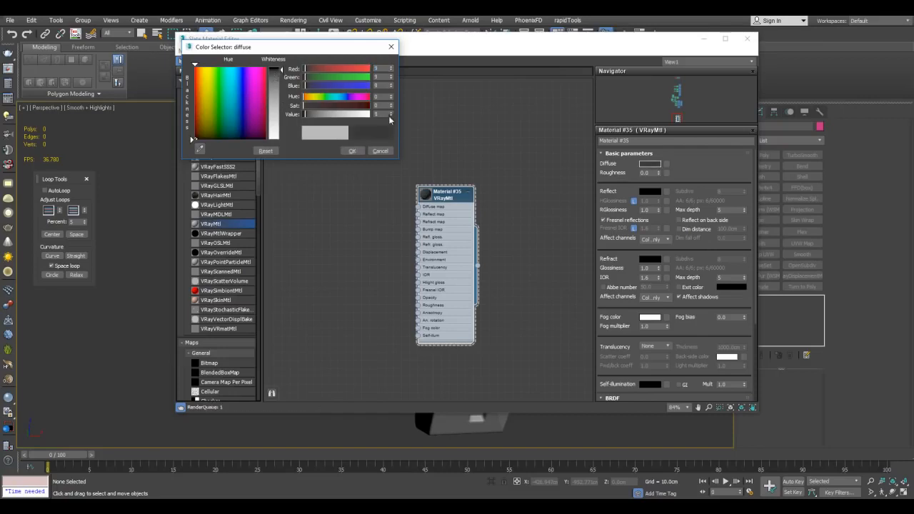
pyautogui.click(353, 151)
# Give the VRayMtl a grey reflection colour, set RGlossiness to 0.66 and disable Fresnel reflections.
pyautogui.click(650, 191)
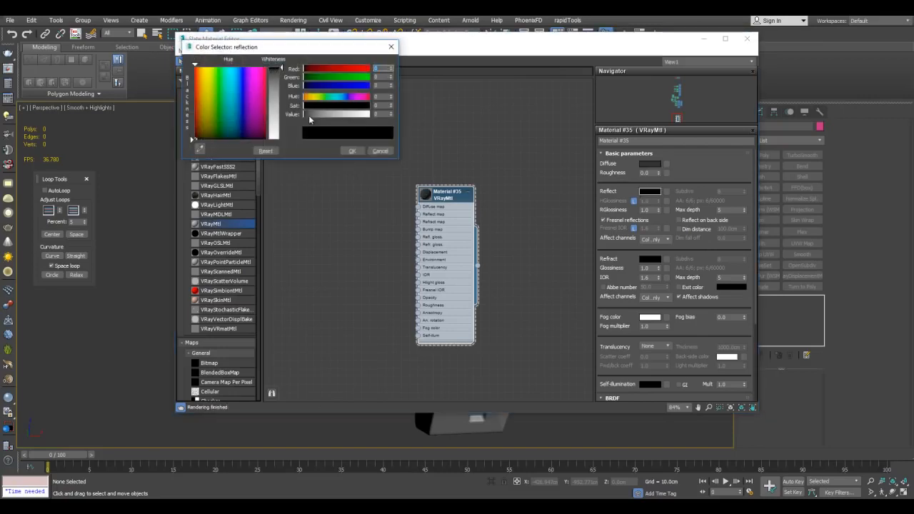
pyautogui.moveTo(310, 115); pyautogui.dragTo(350, 114)
pyautogui.click(352, 151)
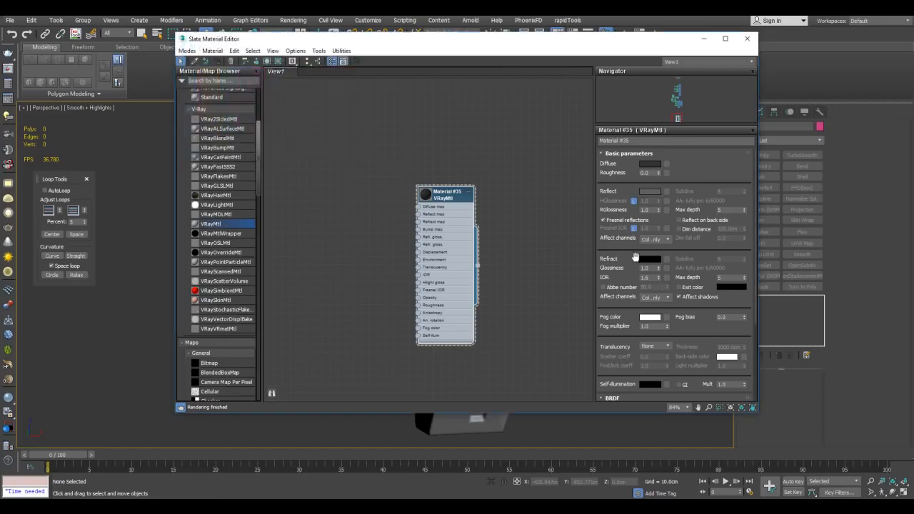
pyautogui.click(629, 220)
# Hide the VRayMtl node's unused slots and enlarge its material preview.
pyautogui.rightClick(447, 209)
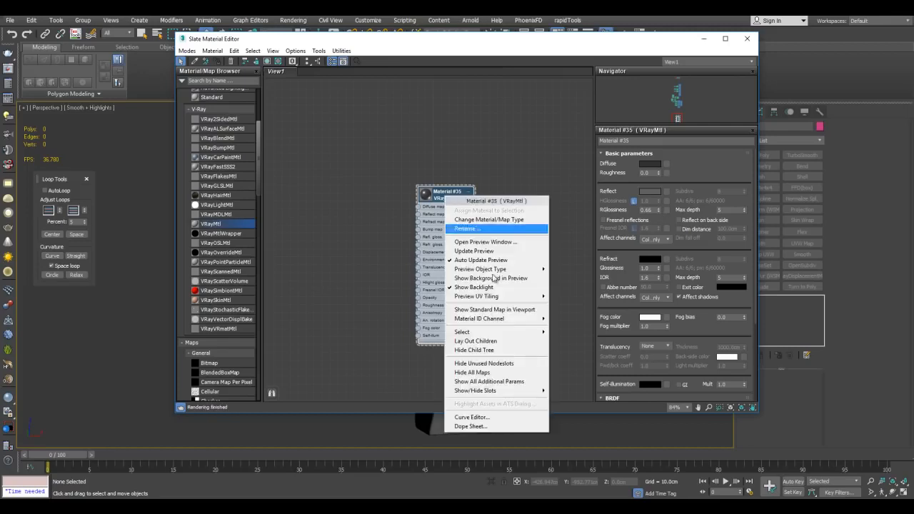
pyautogui.click(495, 363)
pyautogui.doubleClick(430, 193)
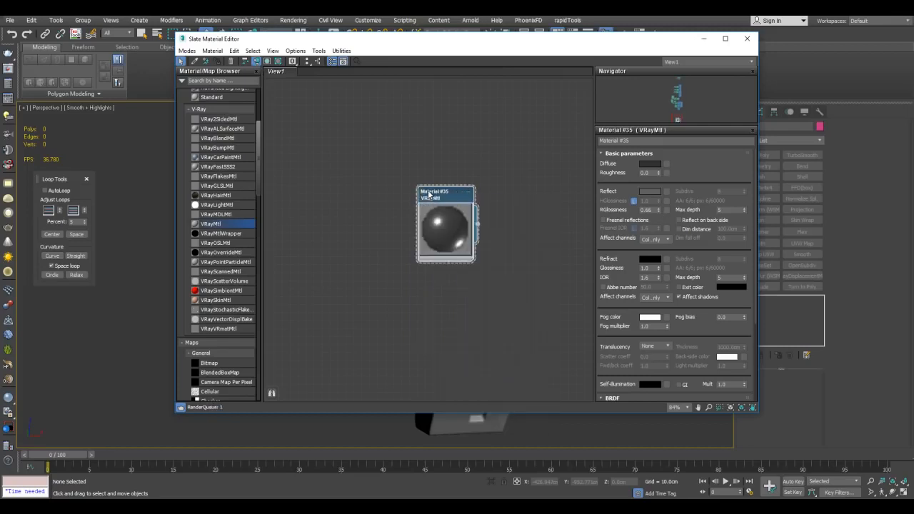
# Add a VRayBlendMtl beside the VRayMtl and connect the VRayMtl to its Base slot.
pyautogui.doubleClick(236, 140)
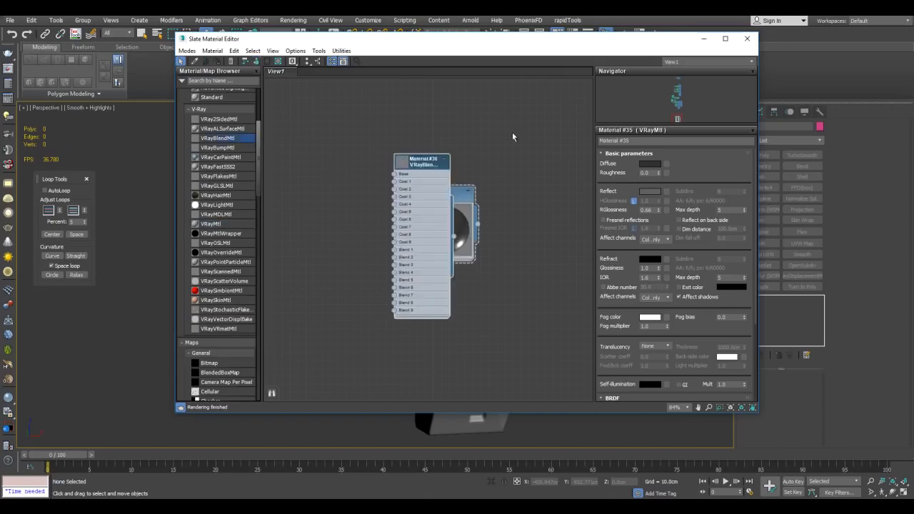
pyautogui.moveTo(494, 136); pyautogui.dragTo(422, 149, button='middle')
pyautogui.moveTo(348, 171); pyautogui.dragTo(467, 184)
pyautogui.moveTo(402, 153); pyautogui.dragTo(418, 150, button='middle')
pyautogui.scroll(2, 425, 246)
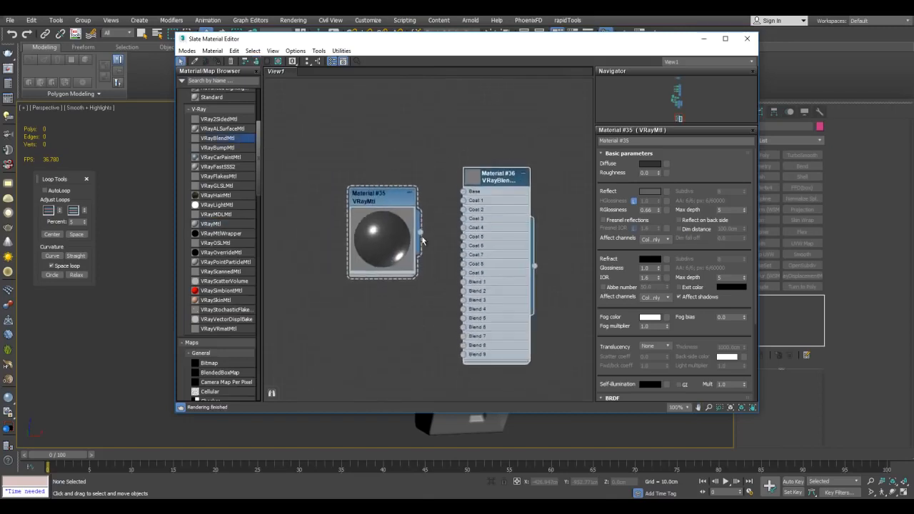
pyautogui.moveTo(468, 199); pyautogui.dragTo(464, 192)
pyautogui.moveTo(376, 196); pyautogui.dragTo(377, 168)
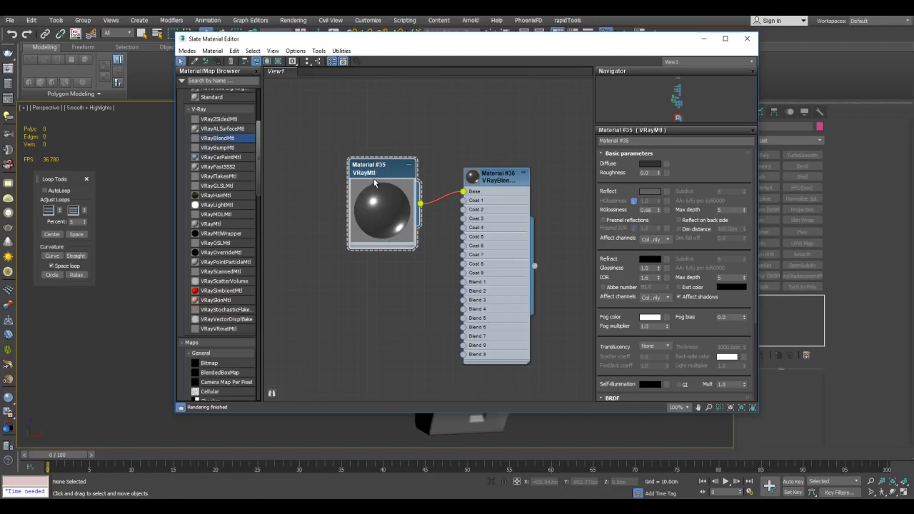
# Add a VRayLightMtl node and place it below the VRayMtl node.
pyautogui.doubleClick(228, 208)
pyautogui.moveTo(402, 223); pyautogui.dragTo(431, 194, button='middle')
pyautogui.moveTo(442, 202); pyautogui.dragTo(404, 250)
pyautogui.moveTo(404, 251); pyautogui.dragTo(429, 232, button='middle')
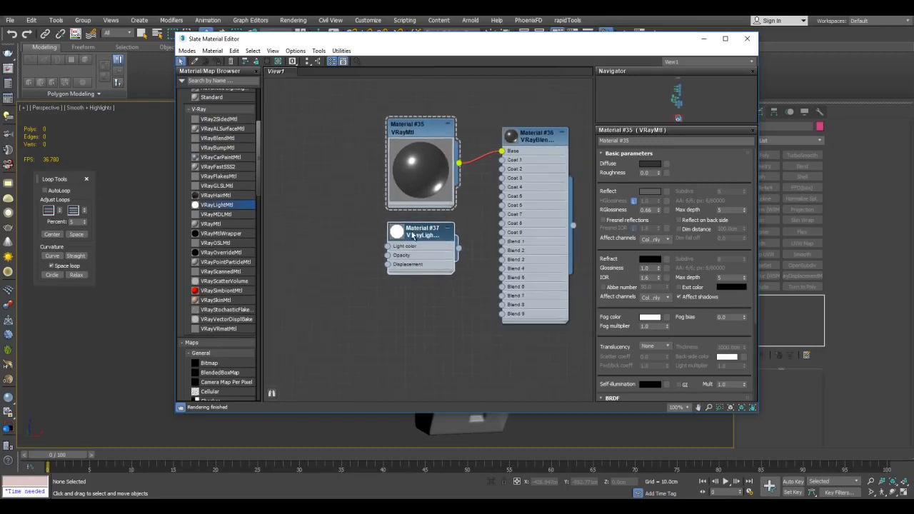
# Set the VRayLightMtl to a red colour with multiplier 4.0 and turn on direct illumination.
pyautogui.click(413, 235)
pyautogui.scroll(2, 405, 248)
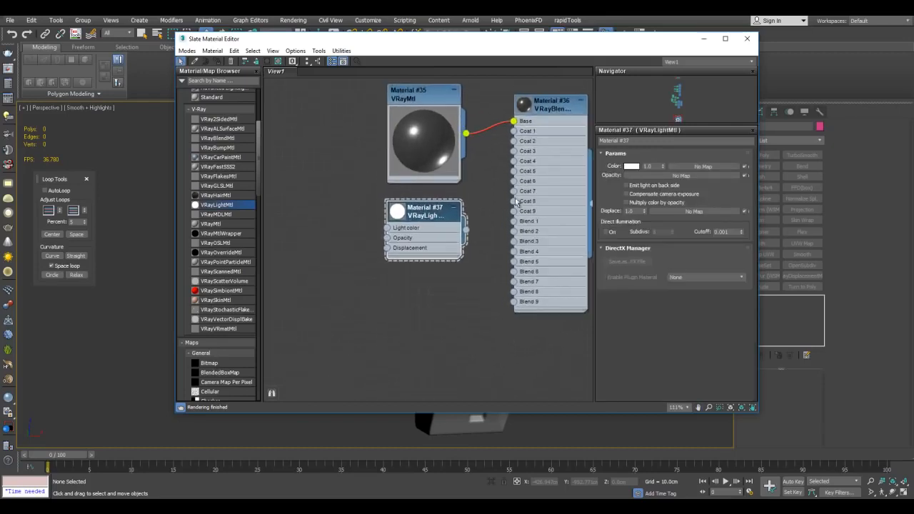
pyautogui.doubleClick(655, 166)
pyautogui.click(608, 232)
pyautogui.click(636, 167)
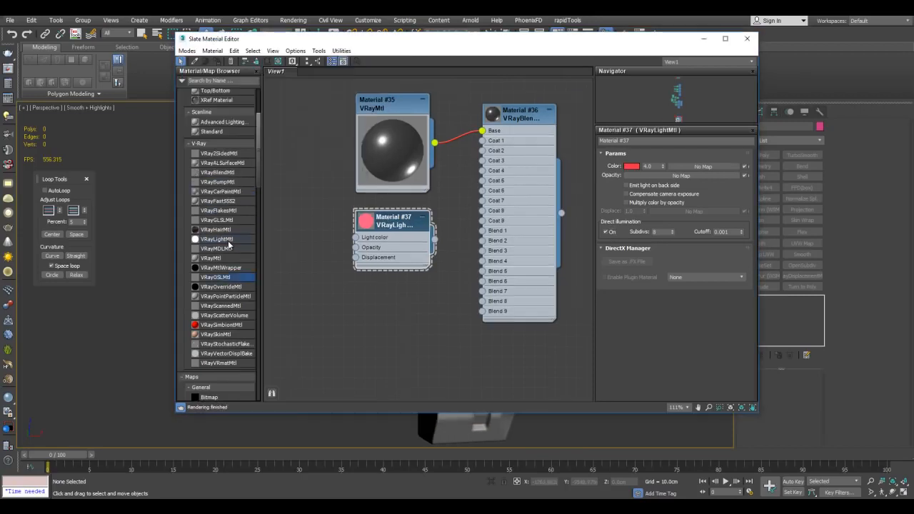
# Add a Vertex Color map and place it below the VRayLightMtl node.
pyautogui.scroll(-10, 234, 221)
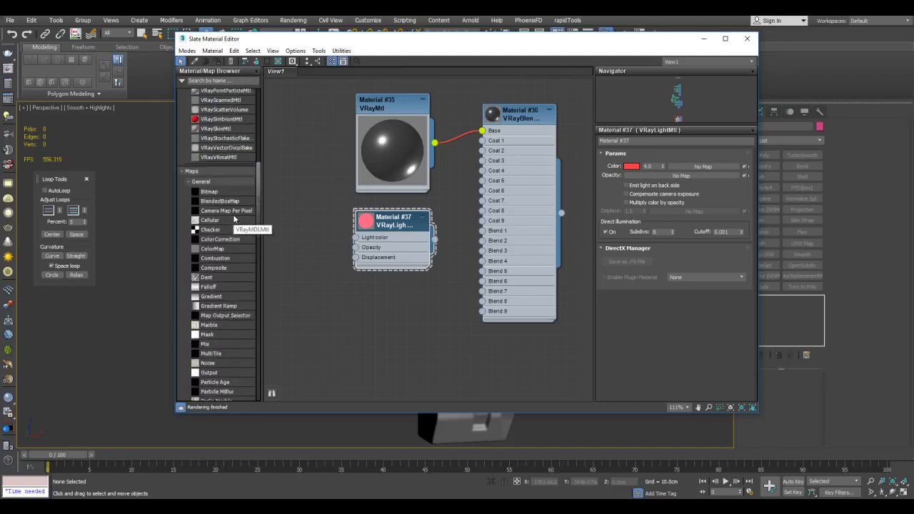
pyautogui.scroll(-3, 233, 218)
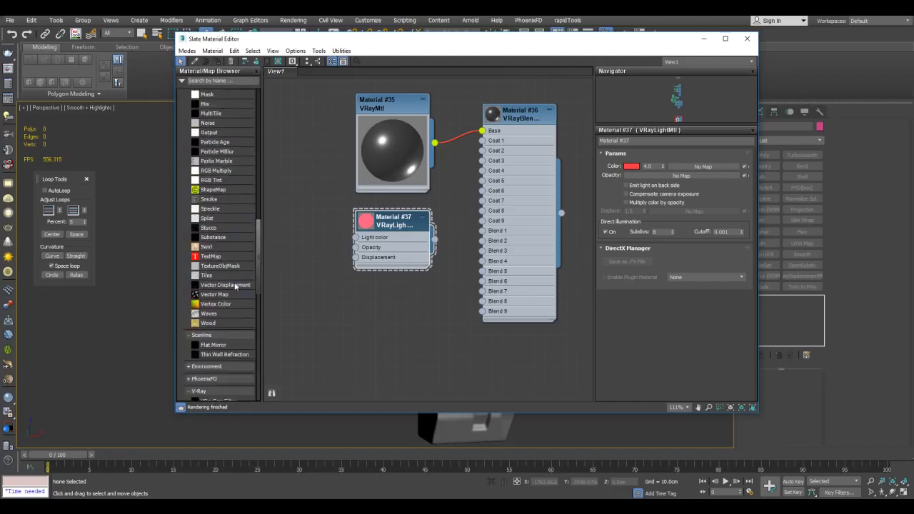
pyautogui.doubleClick(230, 304)
pyautogui.moveTo(425, 238); pyautogui.dragTo(383, 292)
pyautogui.moveTo(443, 255); pyautogui.dragTo(423, 274, button='middle')
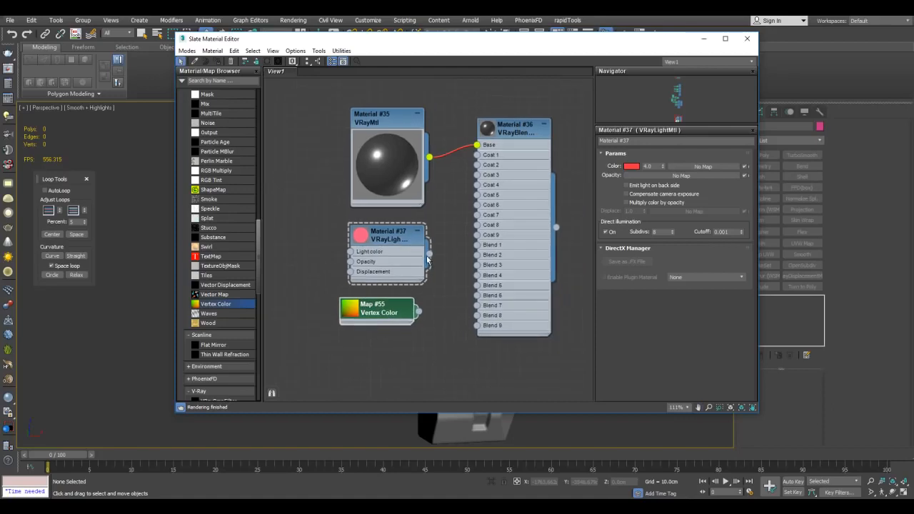
# Connect the VRayLightMtl to Coat 1 and the Vertex Color map to Blend 1 of the VRayBlendMtl.
pyautogui.moveTo(429, 255); pyautogui.dragTo(476, 155)
pyautogui.moveTo(436, 255); pyautogui.dragTo(410, 228, button='middle')
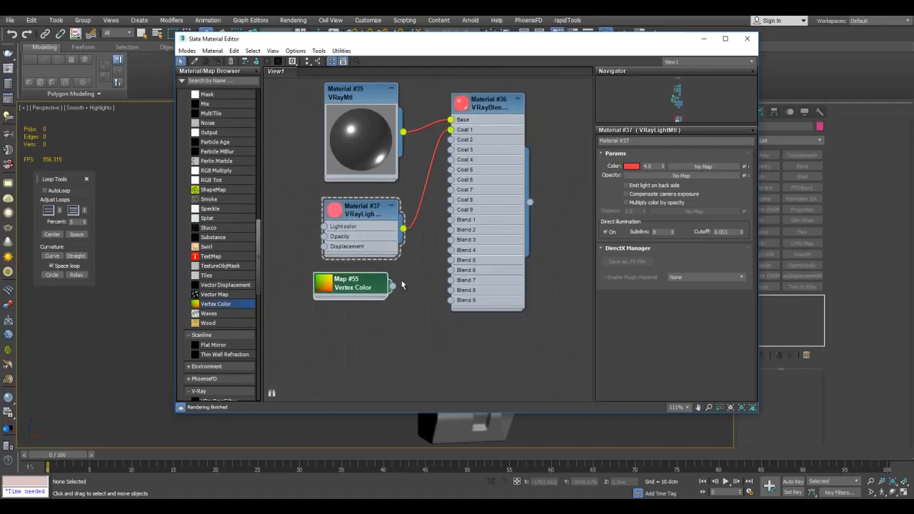
pyautogui.moveTo(446, 247); pyautogui.dragTo(450, 222)
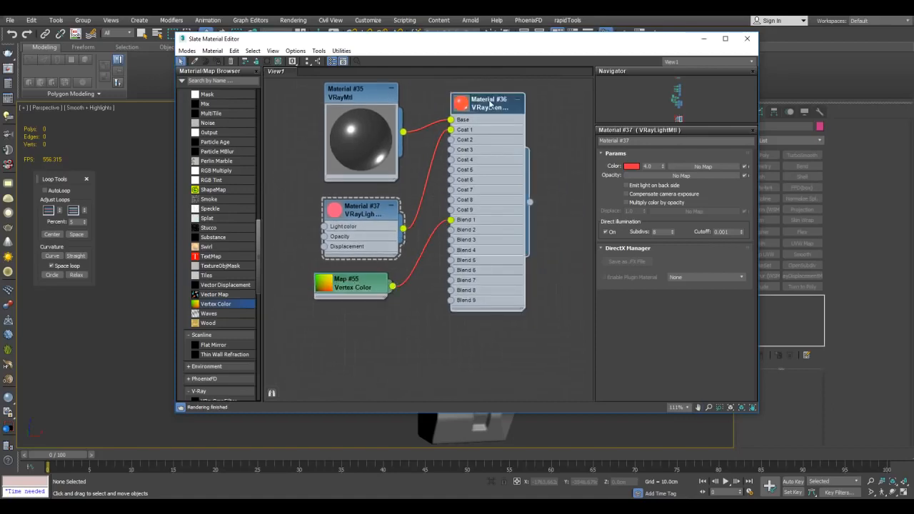
# Check the blend material's coat and blend map assignments and align the Vertex Color node under the VRayLightMtl node.
pyautogui.click(502, 107)
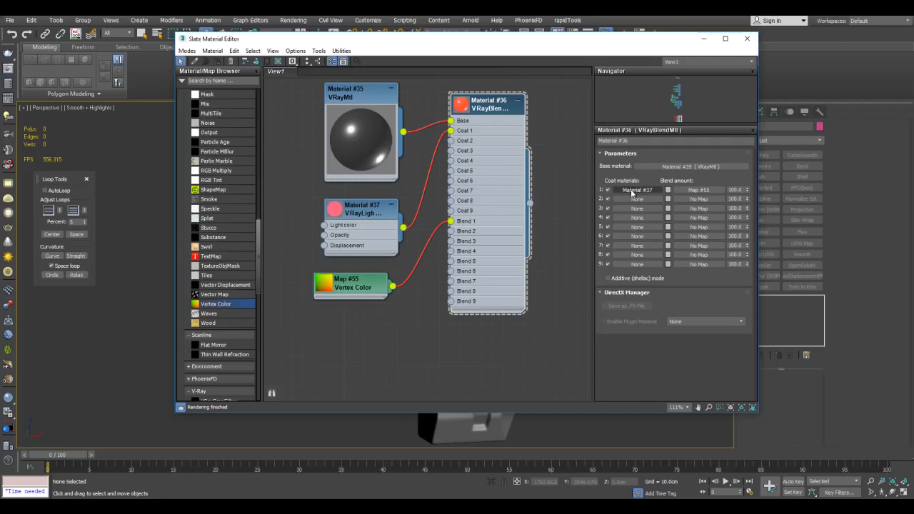
pyautogui.click(360, 212)
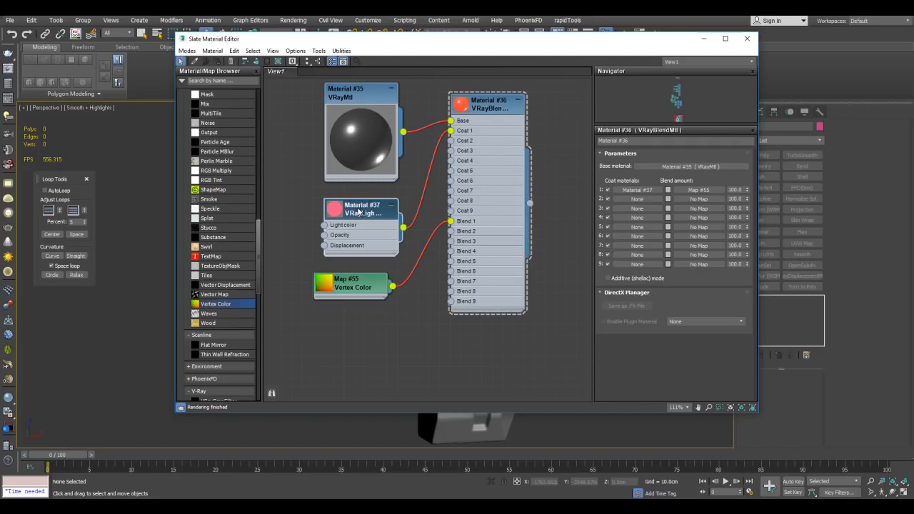
pyautogui.click(709, 191)
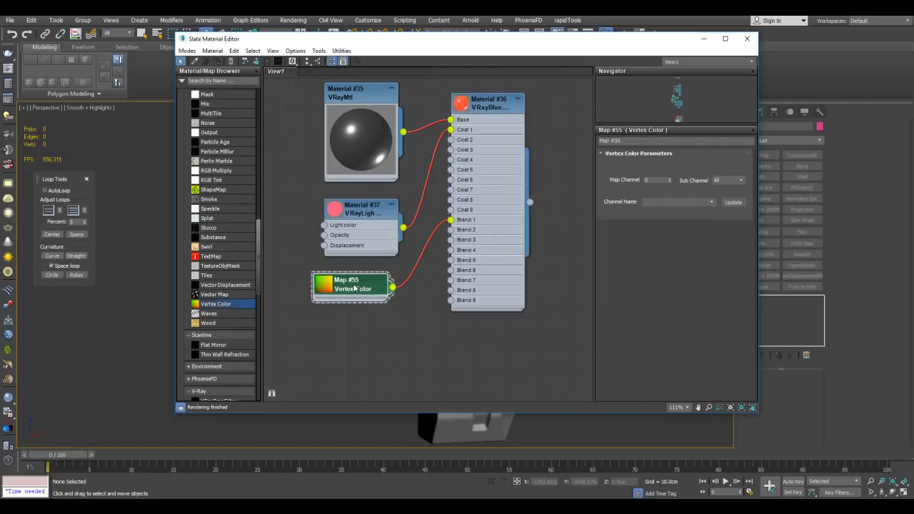
pyautogui.click(483, 109)
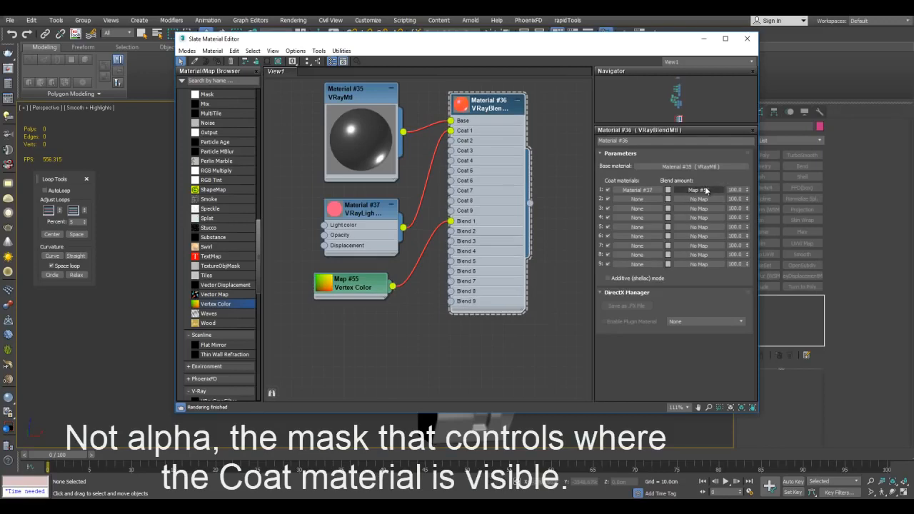
pyautogui.moveTo(482, 158); pyautogui.dragTo(476, 212, button='middle')
pyautogui.click(364, 265)
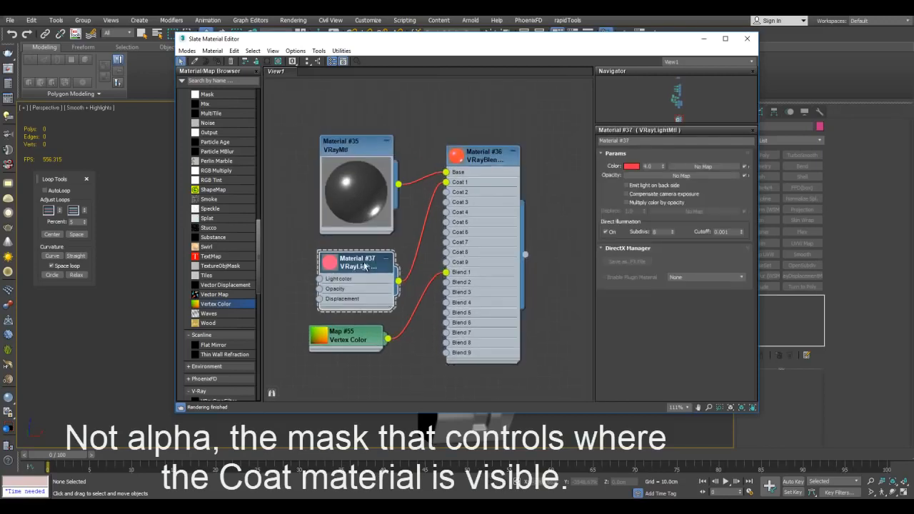
pyautogui.moveTo(364, 200); pyautogui.dragTo(396, 155, button='middle')
pyautogui.moveTo(385, 289); pyautogui.dragTo(396, 289)
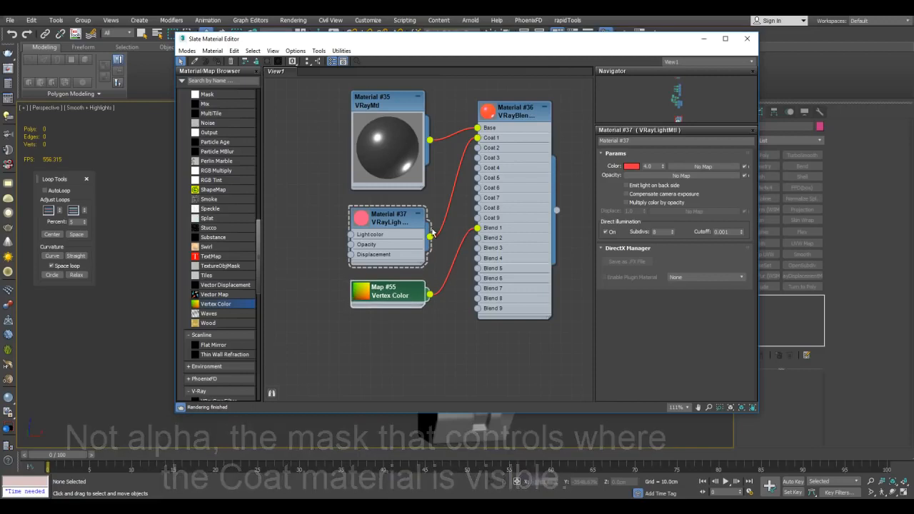
# Minimize the material editor, examine the glowing metal tip's colour gradient in the reference photo, and reopen the editor.
pyautogui.click(704, 38)
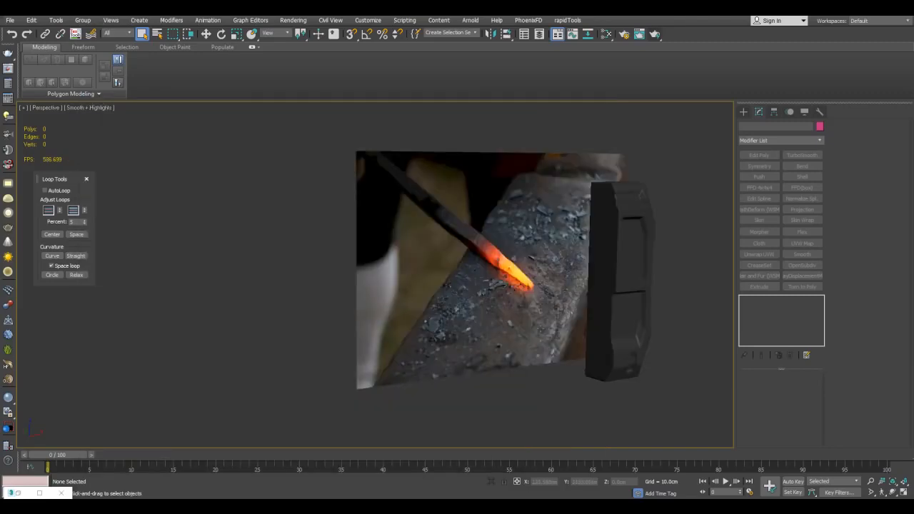
pyautogui.scroll(3, 538, 331)
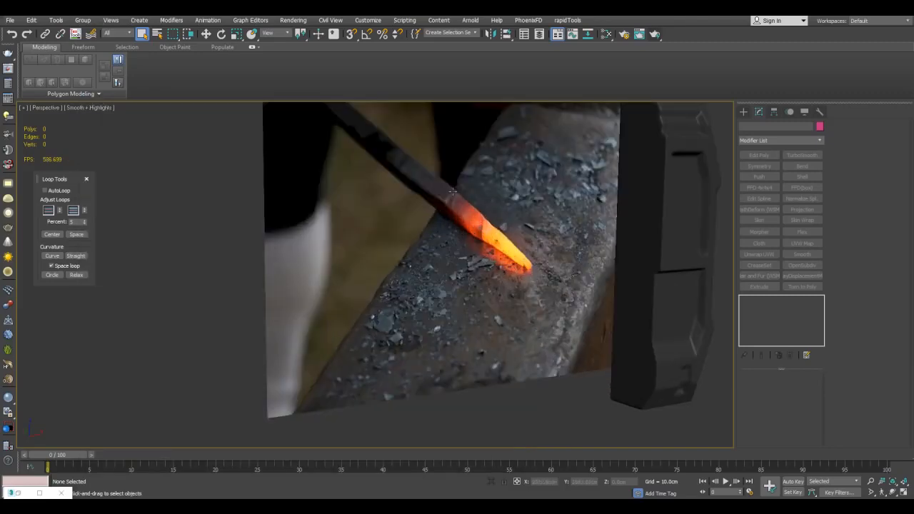
pyautogui.scroll(2, 523, 226)
pyautogui.press('m')
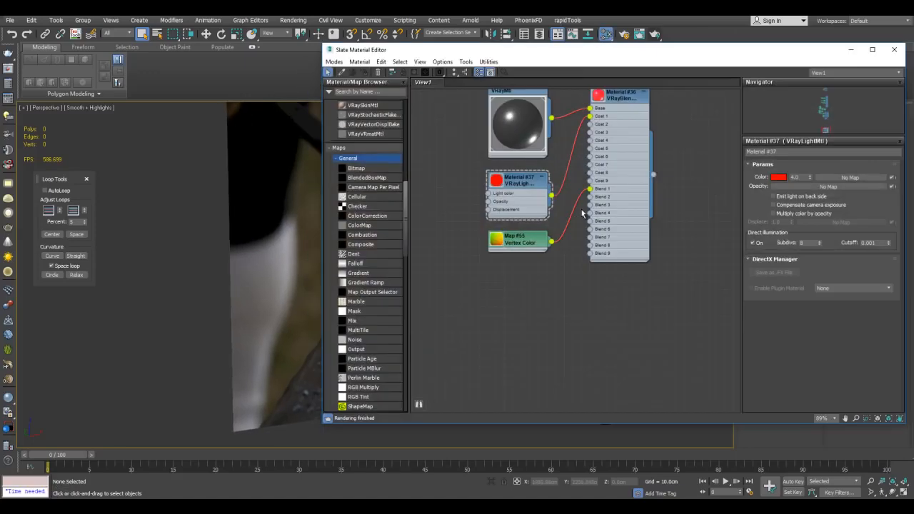
# Sample the dark red-orange glow of the heated metal in the reference photo as the VRayLightMtl's light colour.
pyautogui.scroll(-5, 149, 214)
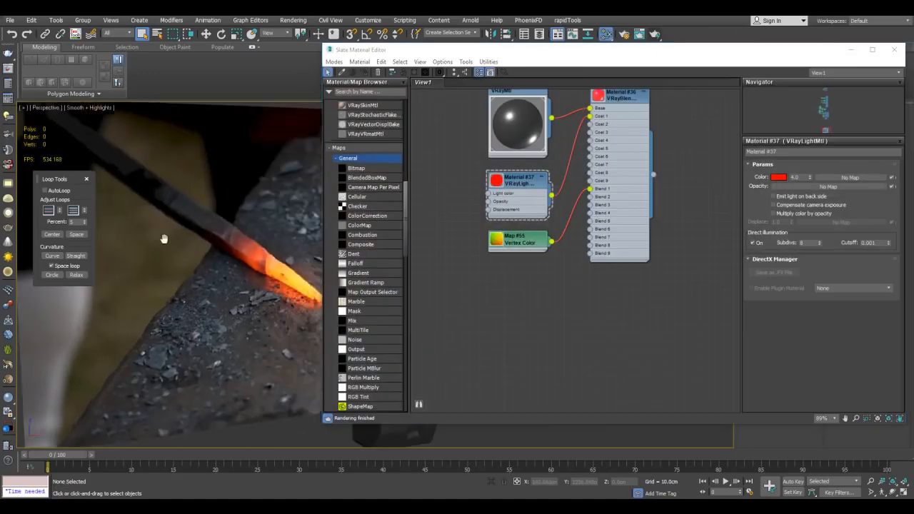
pyautogui.click(784, 180)
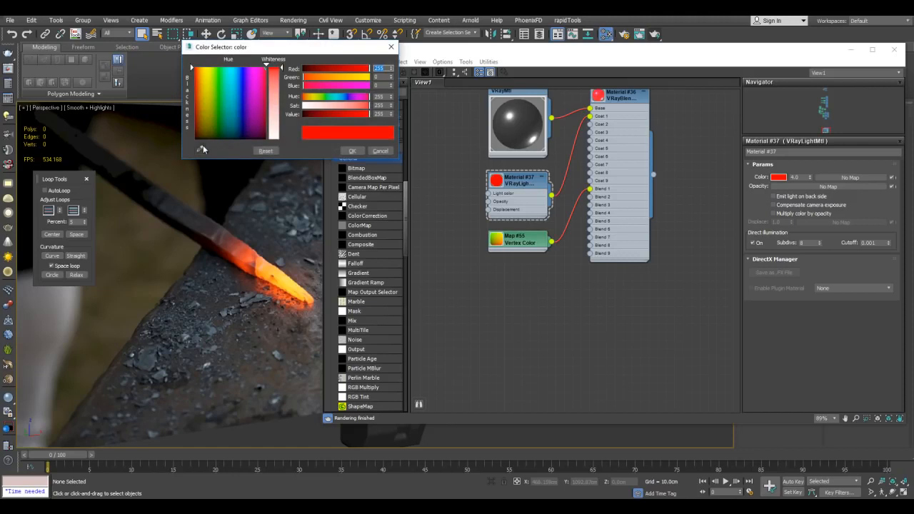
pyautogui.click(248, 248)
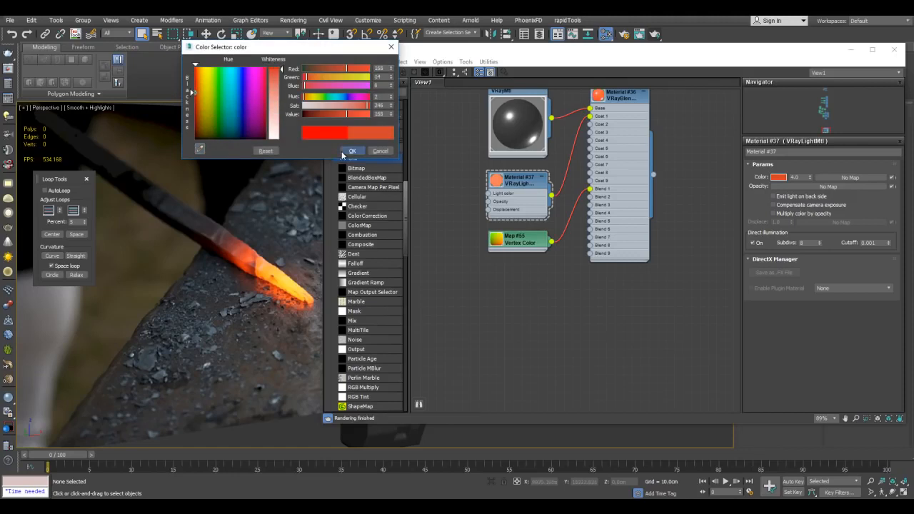
pyautogui.click(351, 150)
# Add a Color Correction map below the VRayLightMtl, moving the Vertex Color node aside to make room.
pyautogui.click(850, 50)
pyautogui.scroll(3, 453, 247)
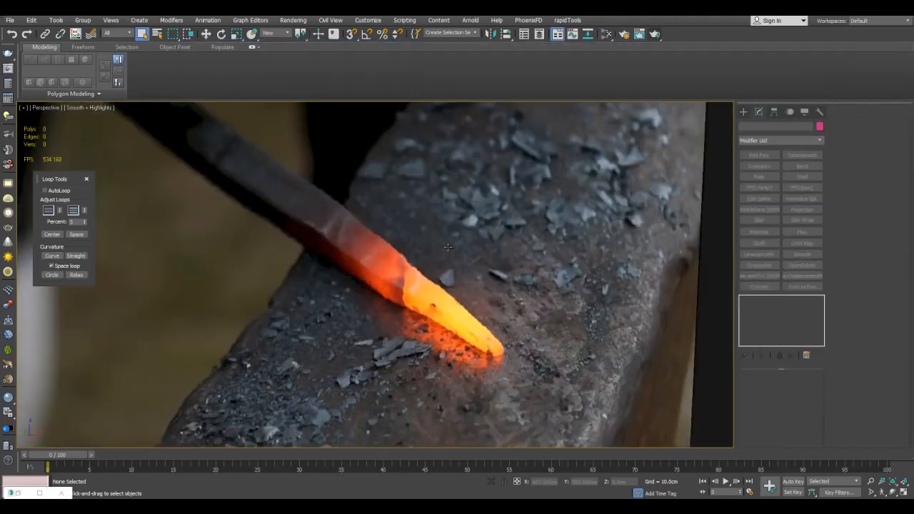
pyautogui.scroll(-2, 397, 237)
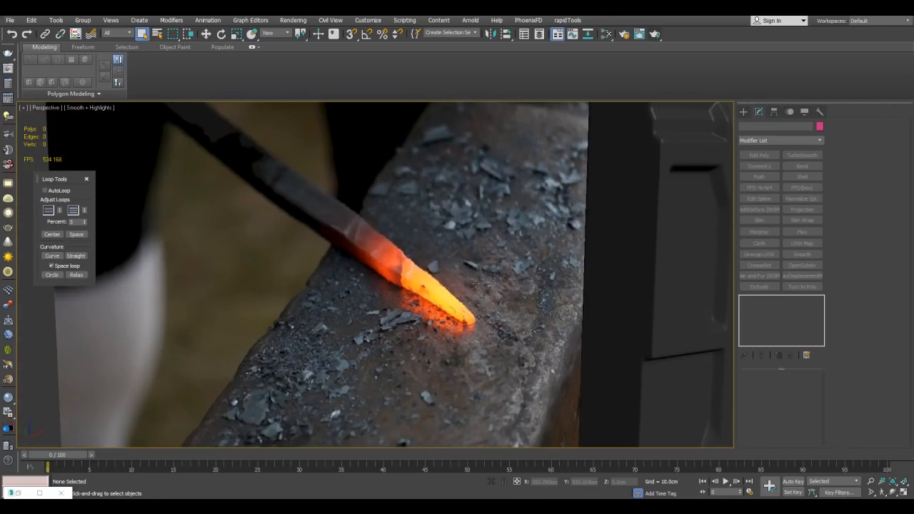
pyautogui.scroll(-1, 427, 295)
pyautogui.press('m')
pyautogui.moveTo(383, 219); pyautogui.dragTo(564, 246)
pyautogui.moveTo(480, 247); pyautogui.dragTo(514, 254, button='middle')
pyautogui.moveTo(514, 253); pyautogui.dragTo(462, 242)
pyautogui.moveTo(601, 257); pyautogui.dragTo(557, 273)
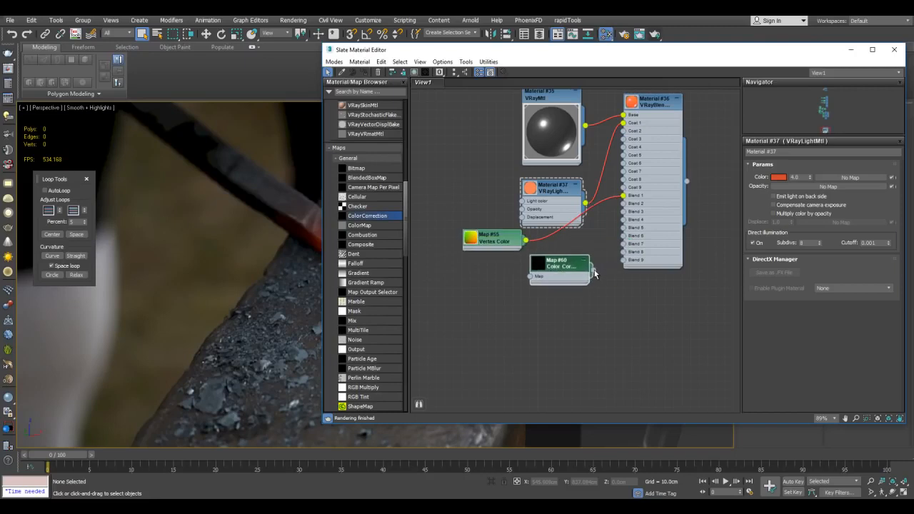
# Connect the Color Correction map to Blend 2 and Blend 3 of the VRayBlendMtl and place its node lower.
pyautogui.moveTo(612, 238); pyautogui.dragTo(612, 201, button='middle')
pyautogui.moveTo(560, 280); pyautogui.dragTo(585, 363)
pyautogui.moveTo(550, 78); pyautogui.dragTo(559, 129, button='middle')
pyautogui.scroll(2, 640, 223)
pyautogui.moveTo(641, 223); pyautogui.dragTo(605, 230, button='middle')
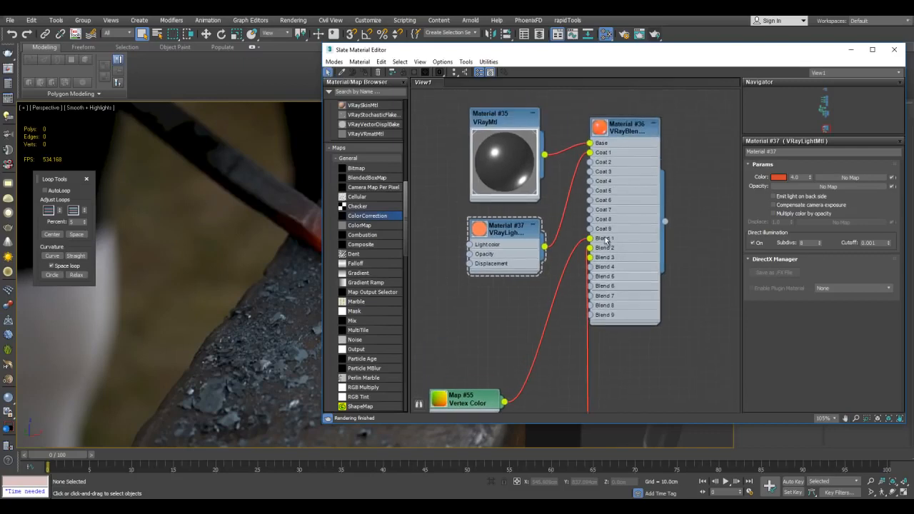
# Duplicate the red-orange VRayLightMtl twice, stacking the copies below the original.
pyautogui.moveTo(498, 234); pyautogui.dragTo(554, 195, button='middle')
pyautogui.moveTo(557, 198)
pyautogui.mouseDown()
pyautogui.moveTo(536, 198)
pyautogui.moveTo(537, 261)
pyautogui.mouseUp()
pyautogui.moveTo(537, 262); pyautogui.dragTo(515, 175, button='middle')
pyautogui.keyDown('shift'); pyautogui.moveTo(516, 171); pyautogui.dragTo(515, 232); pyautogui.keyUp('shift')
pyautogui.moveTo(518, 283)
pyautogui.mouseDown()
pyautogui.moveTo(519, 304)
pyautogui.moveTo(479, 180)
pyautogui.mouseUp()
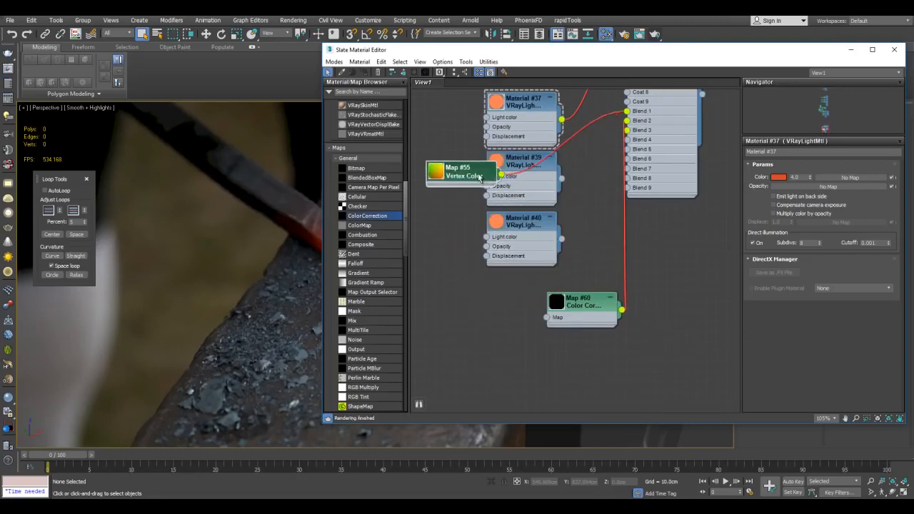
# Move the Vertex Color and Color Correction nodes below the stack of light materials.
pyautogui.moveTo(479, 180); pyautogui.dragTo(523, 277, button='middle')
pyautogui.moveTo(520, 271); pyautogui.dragTo(515, 160)
pyautogui.moveTo(605, 338); pyautogui.dragTo(572, 223, button='middle')
pyautogui.moveTo(559, 168); pyautogui.dragTo(566, 264, button='middle')
pyautogui.moveTo(483, 143); pyautogui.dragTo(493, 402)
pyautogui.moveTo(580, 357); pyautogui.dragTo(549, 255, button='middle')
pyautogui.moveTo(475, 265); pyautogui.dragTo(544, 326)
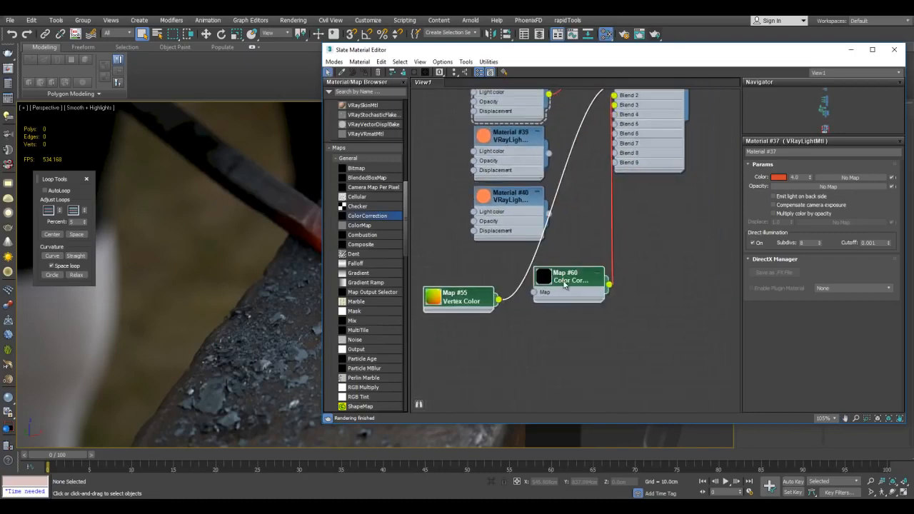
pyautogui.moveTo(571, 277); pyautogui.dragTo(621, 360)
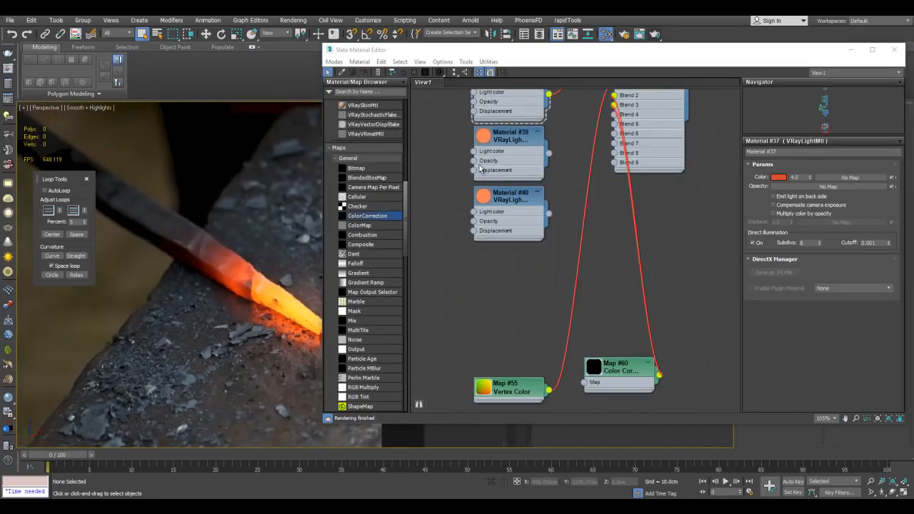
# Sample the orange part of the glow in the reference photo as the first VRayLightMtl copy's colour.
pyautogui.click(507, 140)
pyautogui.click(778, 177)
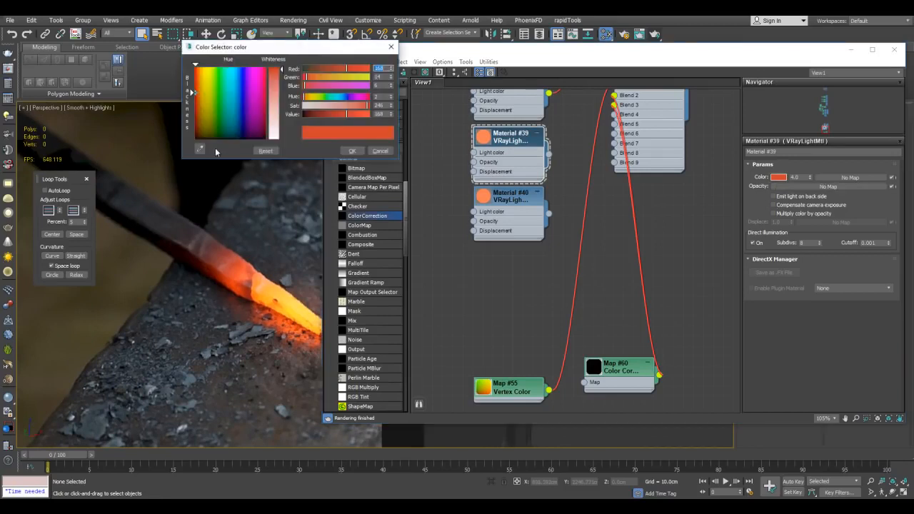
pyautogui.click(258, 272)
pyautogui.click(351, 151)
# Sample the bright yellow tip in the reference photo as the second VRayLightMtl copy's colour.
pyautogui.click(517, 202)
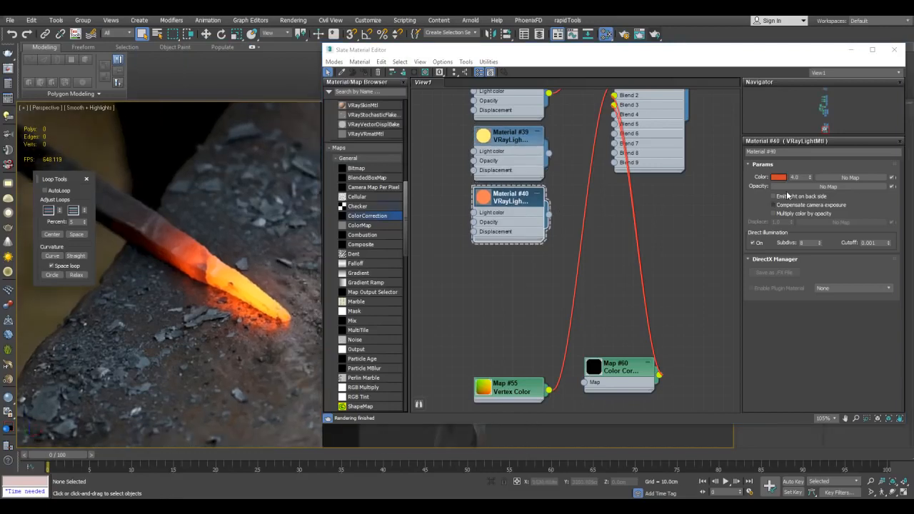
pyautogui.click(778, 177)
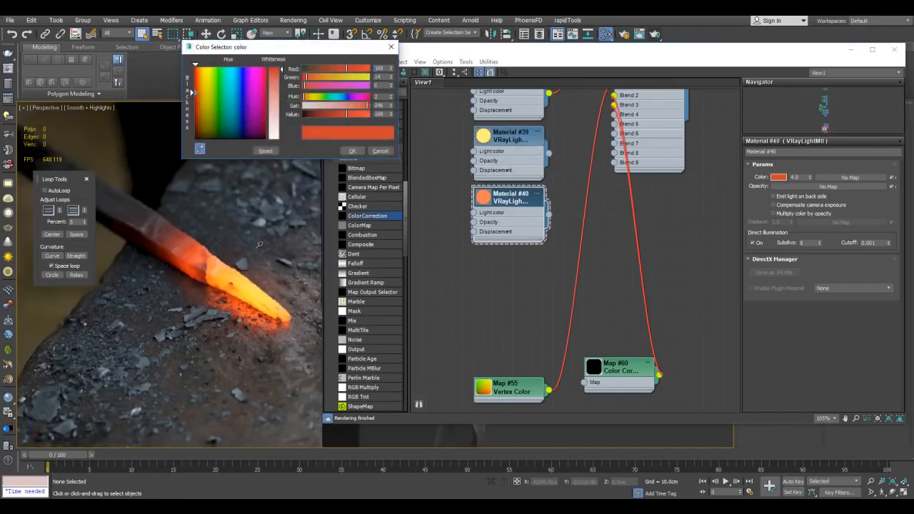
pyautogui.click(270, 293)
pyautogui.click(352, 152)
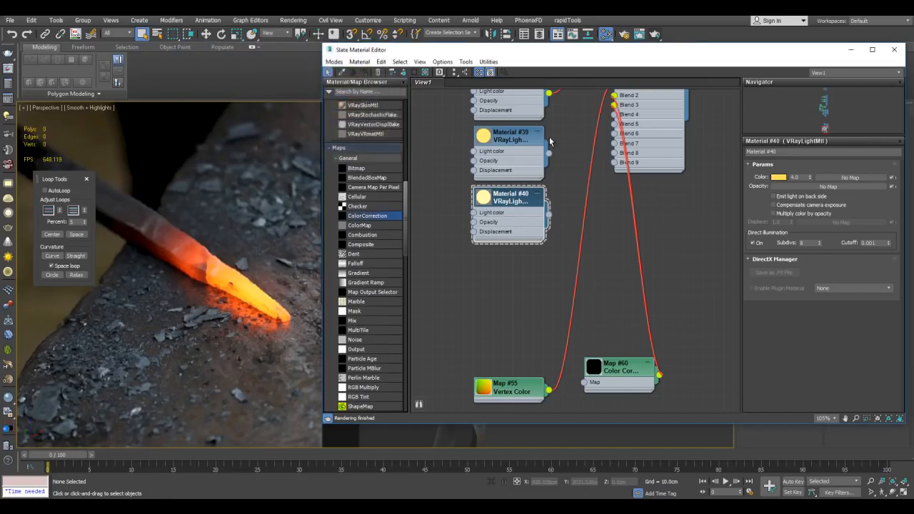
# Connect the two VRayLightMtl copies to Coat 2 and Coat 3 of the VRayBlendMtl.
pyautogui.scroll(-4, 545, 293)
pyautogui.moveTo(544, 282); pyautogui.dragTo(603, 155)
pyautogui.scroll(3, 579, 264)
pyautogui.moveTo(565, 390); pyautogui.dragTo(581, 209, button='middle')
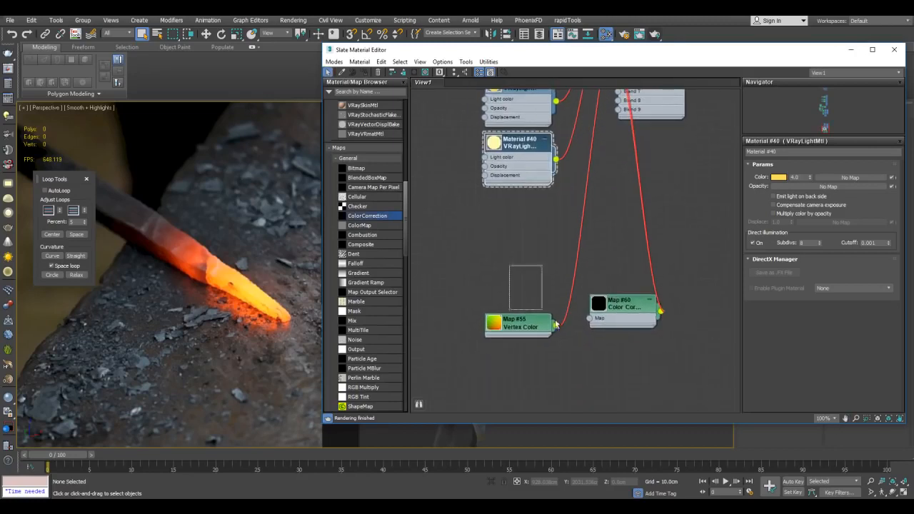
# Connect the Vertex Color map to the Color Correction map's input and arrange the two nodes side by side.
pyautogui.moveTo(558, 328); pyautogui.dragTo(521, 263)
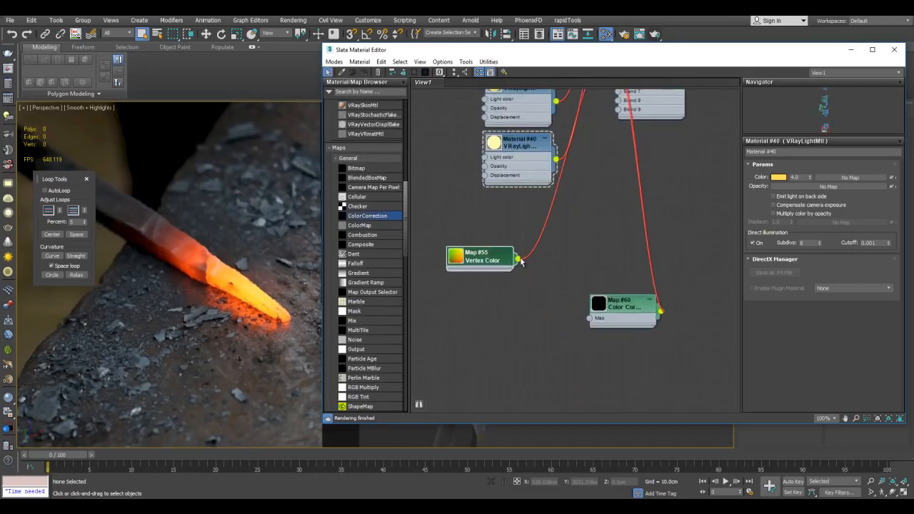
pyautogui.moveTo(592, 323); pyautogui.dragTo(541, 237)
pyautogui.moveTo(541, 237); pyautogui.dragTo(561, 326, button='middle')
pyautogui.moveTo(603, 317); pyautogui.dragTo(614, 336)
pyautogui.moveTo(610, 300); pyautogui.dragTo(611, 257, button='middle')
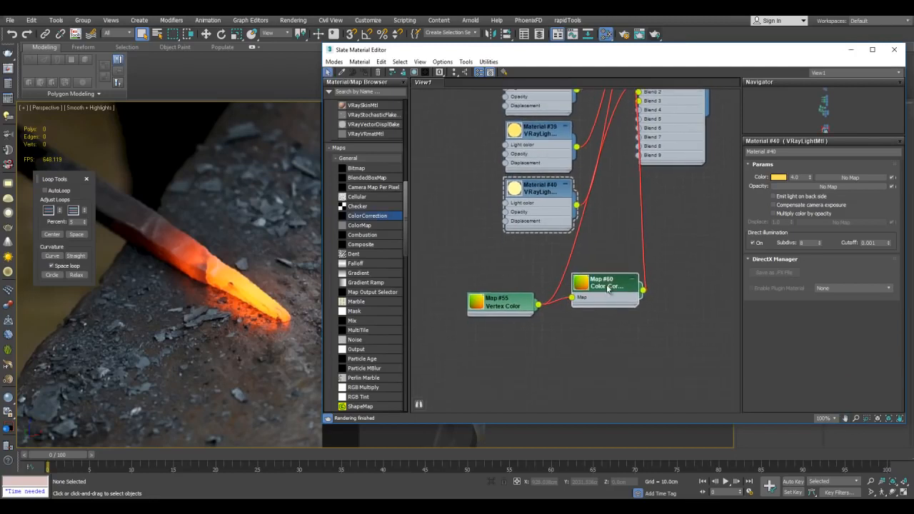
# Duplicate the Color Correction node below the original, connect the copy to Blend 3 and move the VRayBlendMtl node aside.
pyautogui.keyDown('shift'); pyautogui.moveTo(606, 287); pyautogui.dragTo(606, 335); pyautogui.keyUp('shift')
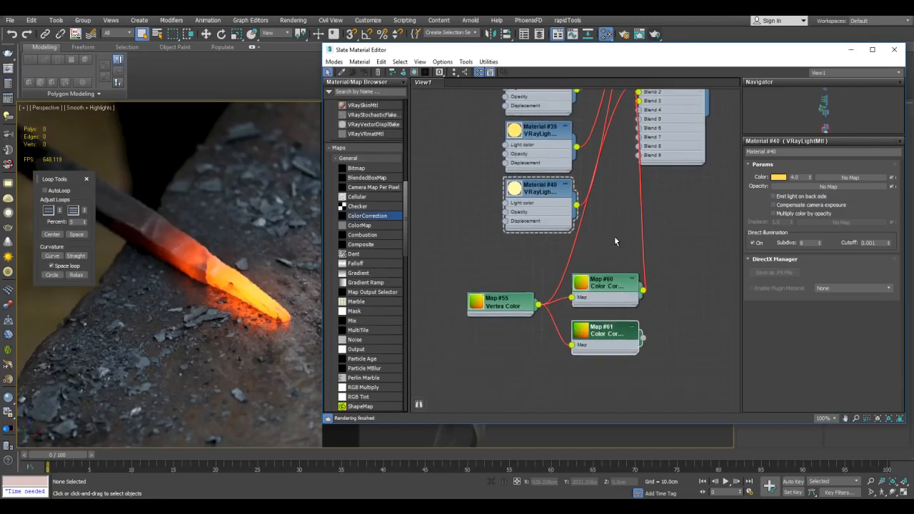
pyautogui.moveTo(612, 227); pyautogui.dragTo(578, 278, button='middle')
pyautogui.moveTo(608, 393); pyautogui.dragTo(606, 155)
pyautogui.moveTo(655, 134); pyautogui.dragTo(621, 164, button='middle')
pyautogui.moveTo(621, 164); pyautogui.dragTo(707, 200)
pyautogui.moveTo(657, 310); pyautogui.dragTo(620, 191, button='middle')
# Arrange the Vertex Color node and both Color Correction nodes neatly below the light materials.
pyautogui.scroll(-1, 620, 191)
pyautogui.moveTo(439, 339); pyautogui.dragTo(442, 293)
pyautogui.moveTo(443, 293); pyautogui.dragTo(470, 290, button='middle')
pyautogui.moveTo(470, 290); pyautogui.dragTo(463, 313)
pyautogui.moveTo(541, 329); pyautogui.dragTo(549, 312)
pyautogui.moveTo(648, 239); pyautogui.dragTo(637, 212, button='middle')
pyautogui.moveTo(544, 341); pyautogui.dragTo(562, 341)
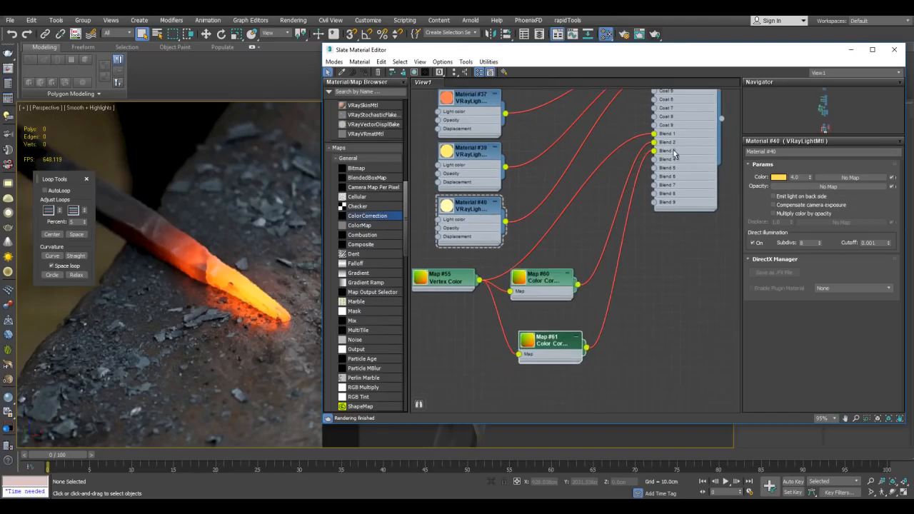
# Lower the brightness of the Color Correction map feeding Blend 2 to about -5.6.
pyautogui.click(555, 277)
pyautogui.doubleClick(540, 280)
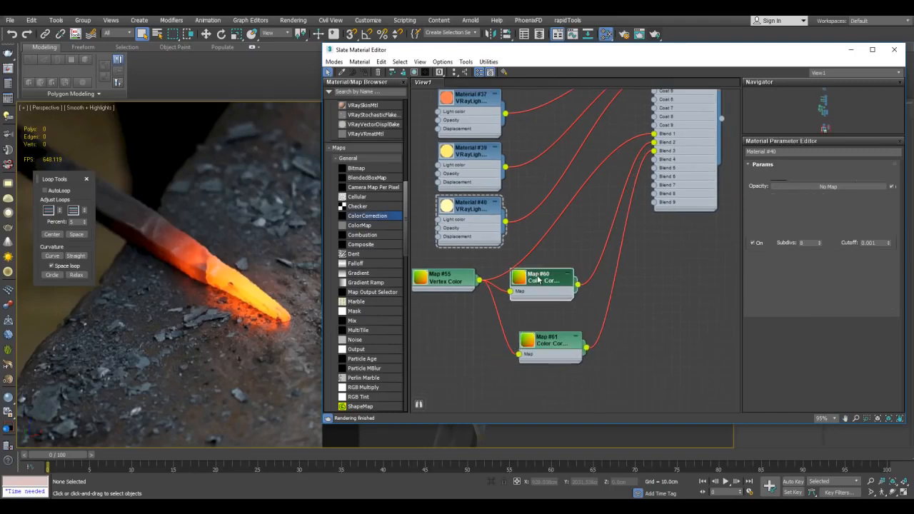
pyautogui.moveTo(541, 280); pyautogui.dragTo(558, 289)
pyautogui.moveTo(822, 376); pyautogui.dragTo(817, 373)
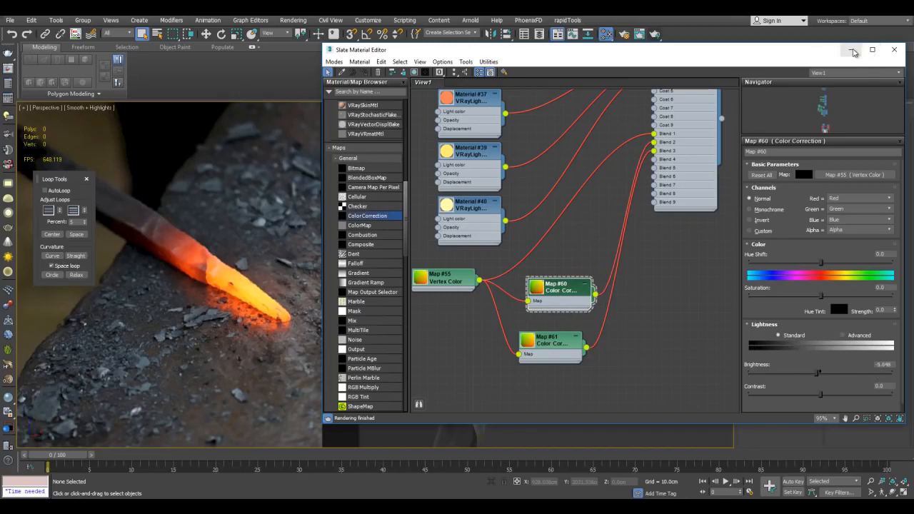
# Minimize the material editor, select the half object's VertexPaint modifier and turn on the vertex colour display.
pyautogui.click(852, 50)
pyautogui.click(471, 236)
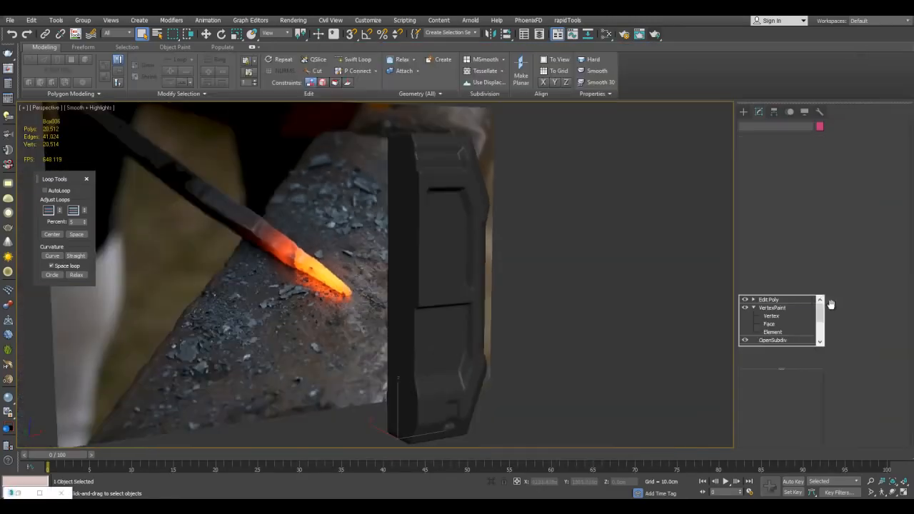
pyautogui.click(772, 307)
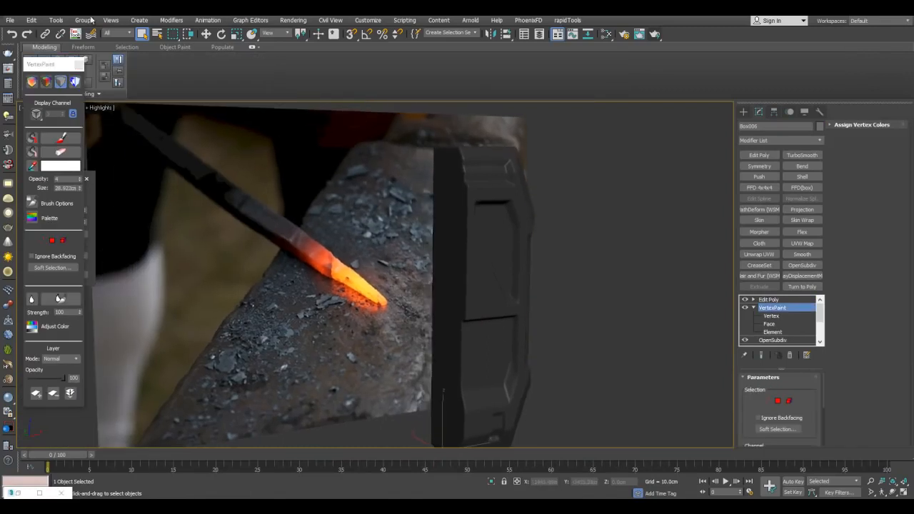
pyautogui.click(36, 84)
pyautogui.keyDown('alt'); pyautogui.moveTo(461, 186); pyautogui.dragTo(461, 227, button='middle'); pyautogui.keyUp('alt')
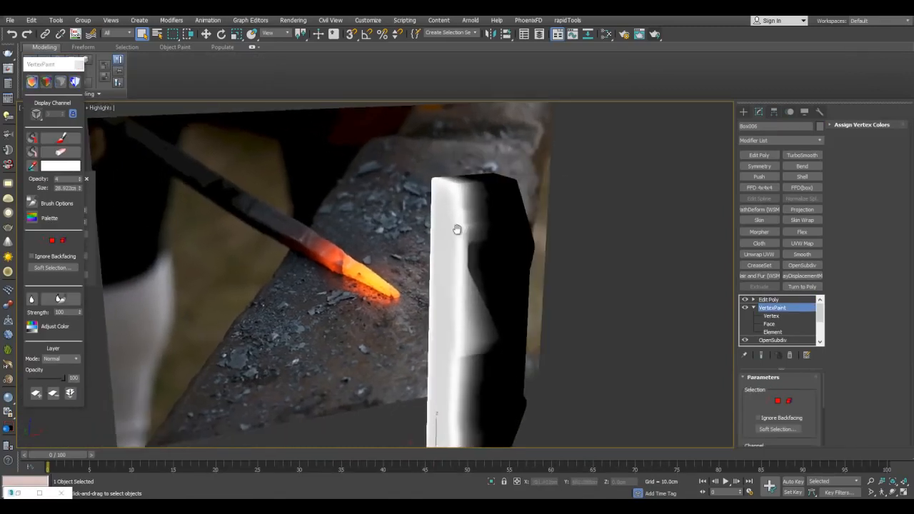
pyautogui.scroll(-3, 458, 194)
pyautogui.scroll(4, 462, 233)
# Examine how the light-material coats and blend masks in the material graph relate to the object's painted vertex colours.
pyautogui.press('m')
pyautogui.moveTo(542, 175); pyautogui.dragTo(560, 291, button='middle')
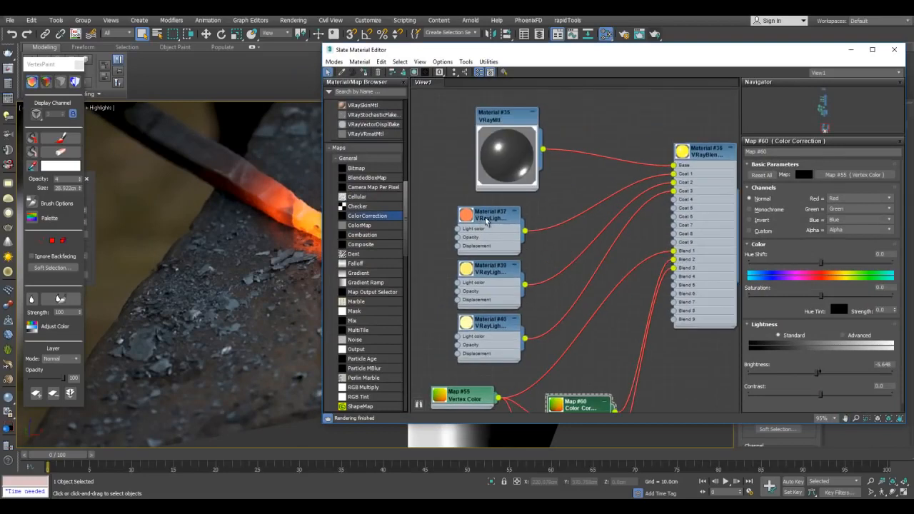
pyautogui.moveTo(543, 212); pyautogui.dragTo(493, 195, button='middle')
pyautogui.click(850, 49)
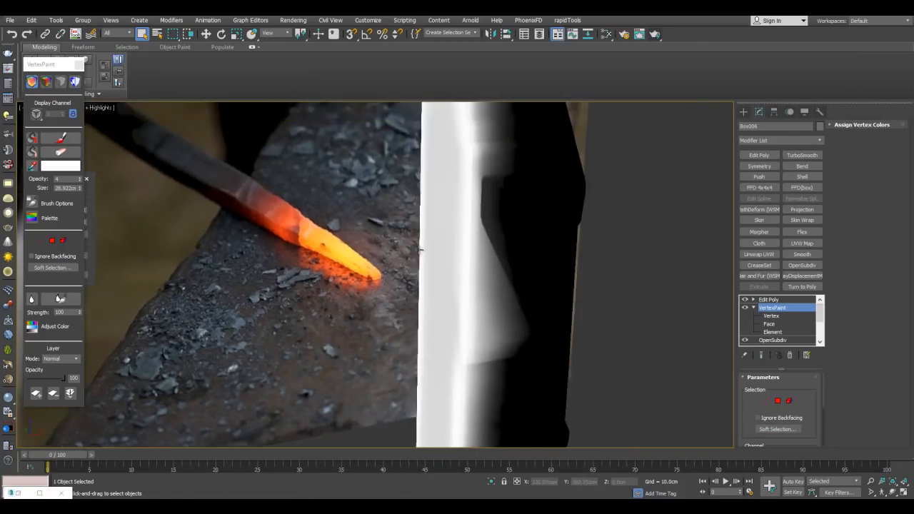
pyautogui.scroll(-3, 420, 246)
pyautogui.press('m')
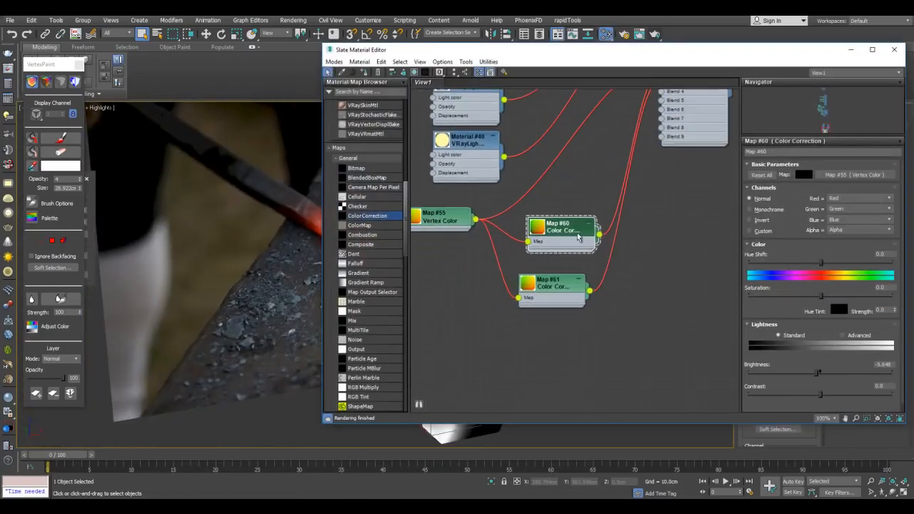
pyautogui.moveTo(573, 208); pyautogui.dragTo(597, 326, button='middle')
pyautogui.moveTo(617, 243); pyautogui.dragTo(583, 311, button='middle')
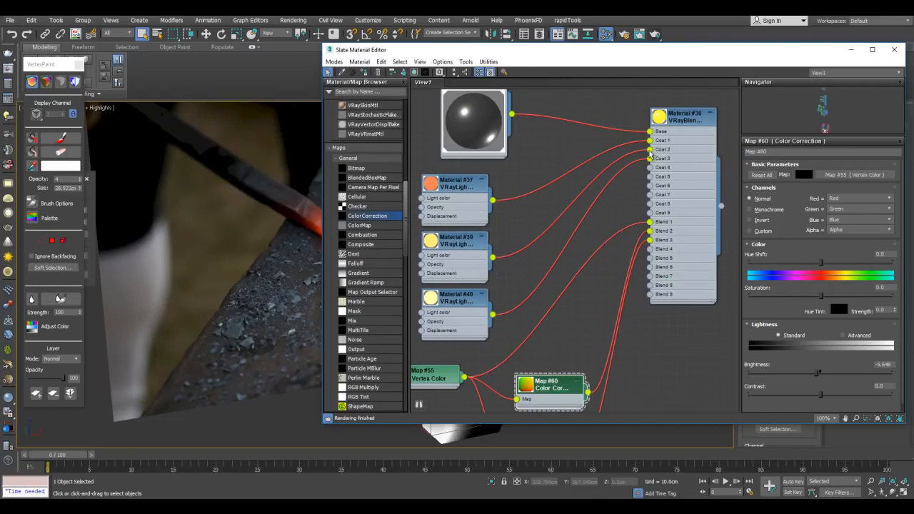
pyautogui.moveTo(601, 165); pyautogui.dragTo(614, 170, button='middle')
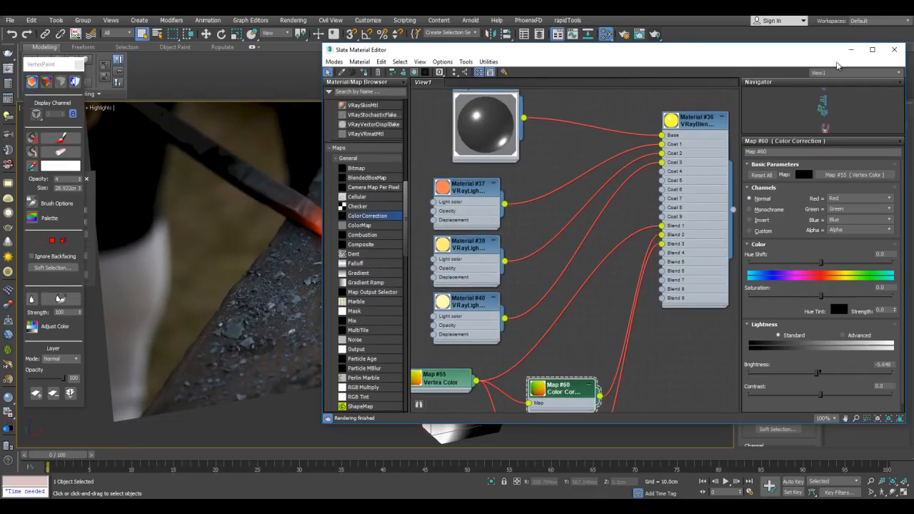
# Compare the red-orange and orange light materials with the white-to-black falloff along the object's cut edge.
pyautogui.click(851, 50)
pyautogui.moveTo(405, 212); pyautogui.dragTo(404, 217, button='middle')
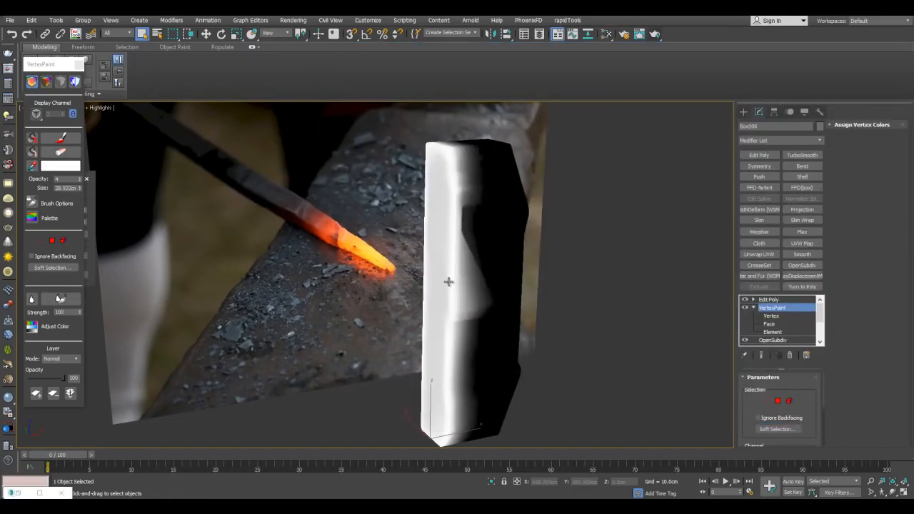
pyautogui.scroll(-3, 447, 288)
pyautogui.press('m')
pyautogui.doubleClick(460, 192)
pyautogui.doubleClick(465, 243)
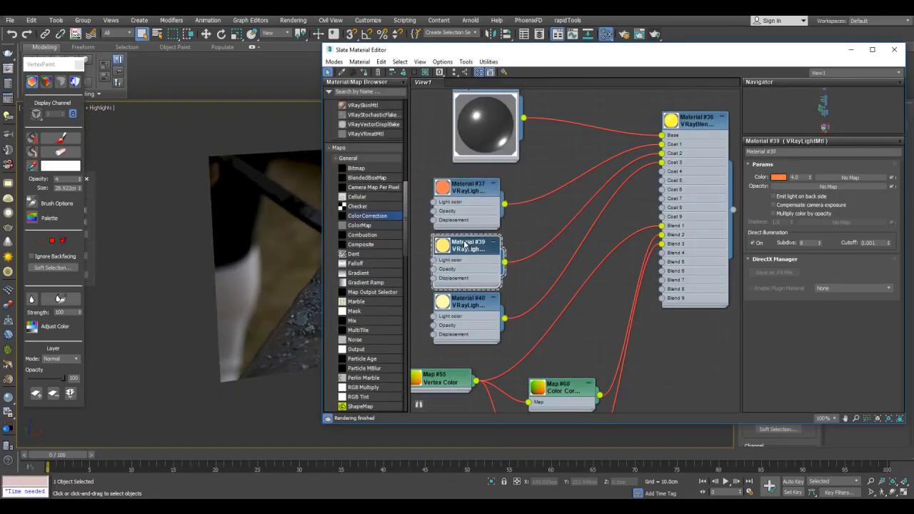
pyautogui.click(851, 50)
pyautogui.moveTo(439, 220)
pyautogui.mouseDown(button='middle')
pyautogui.moveTo(490, 184)
pyautogui.moveTo(496, 165)
pyautogui.mouseUp(button='middle')
pyautogui.scroll(3, 452, 207)
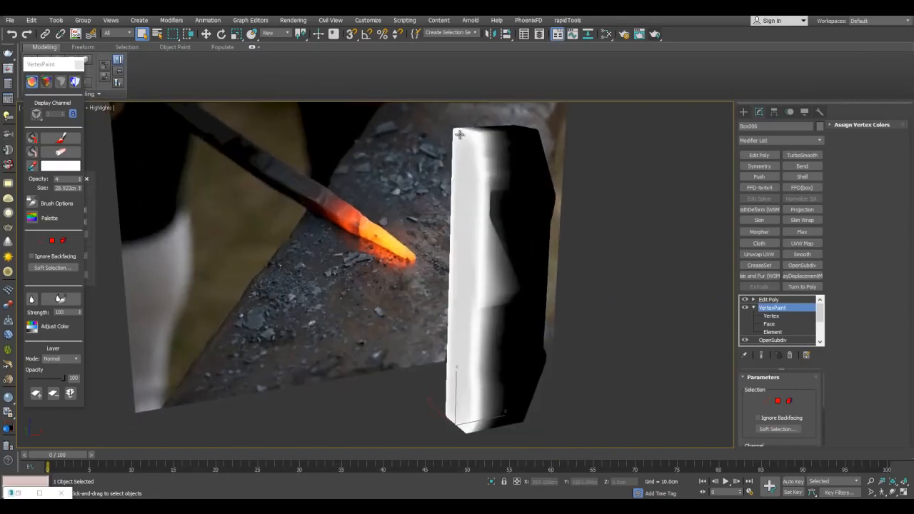
pyautogui.keyDown('alt'); pyautogui.moveTo(505, 315); pyautogui.dragTo(447, 125, button='middle'); pyautogui.keyUp('alt')
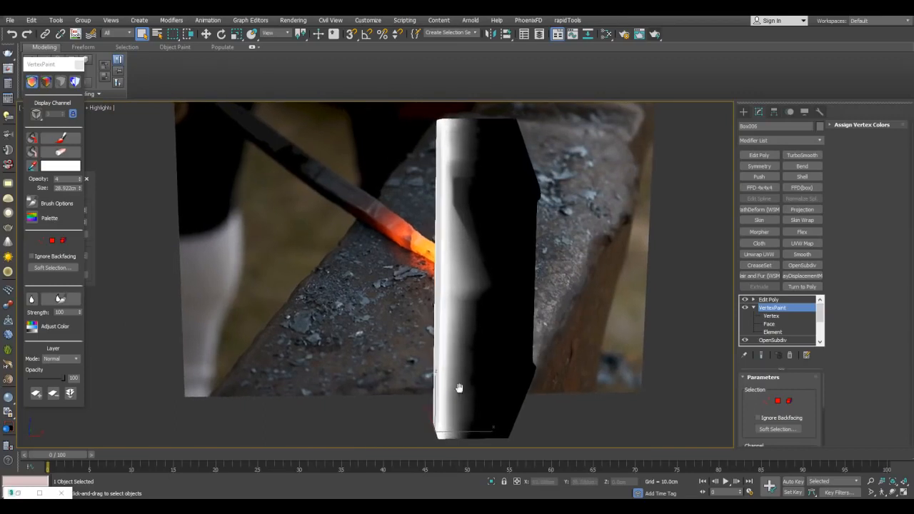
pyautogui.keyDown('alt'); pyautogui.moveTo(449, 172); pyautogui.dragTo(471, 202, button='middle'); pyautogui.keyUp('alt')
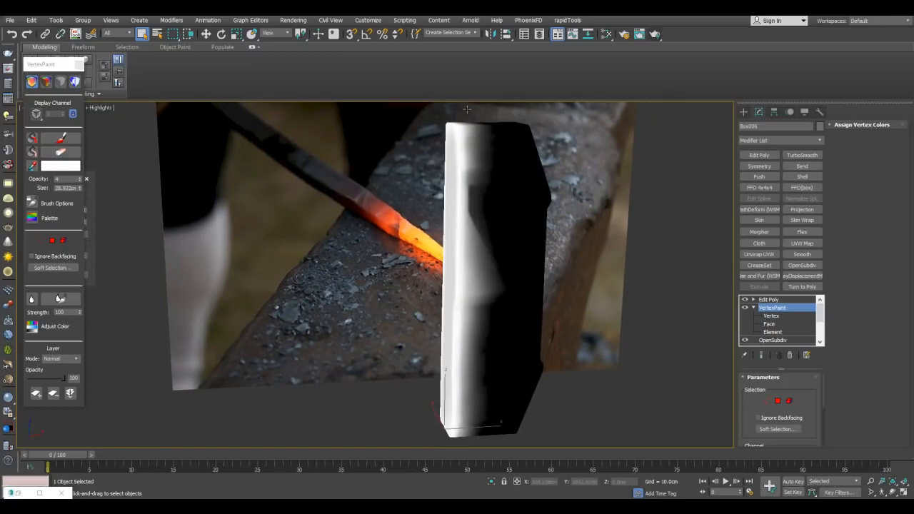
pyautogui.press('m')
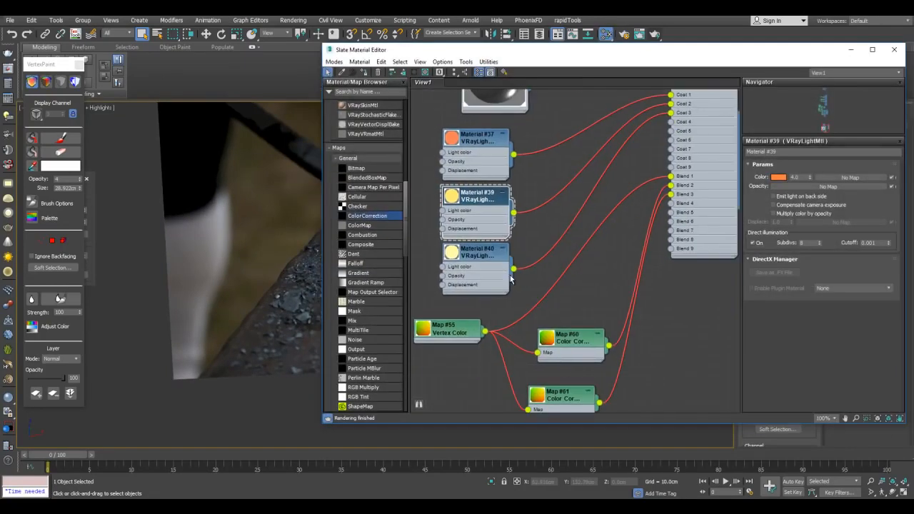
# Set the brightness of the Color Correction map feeding Blend 2 to -10.
pyautogui.doubleClick(560, 399)
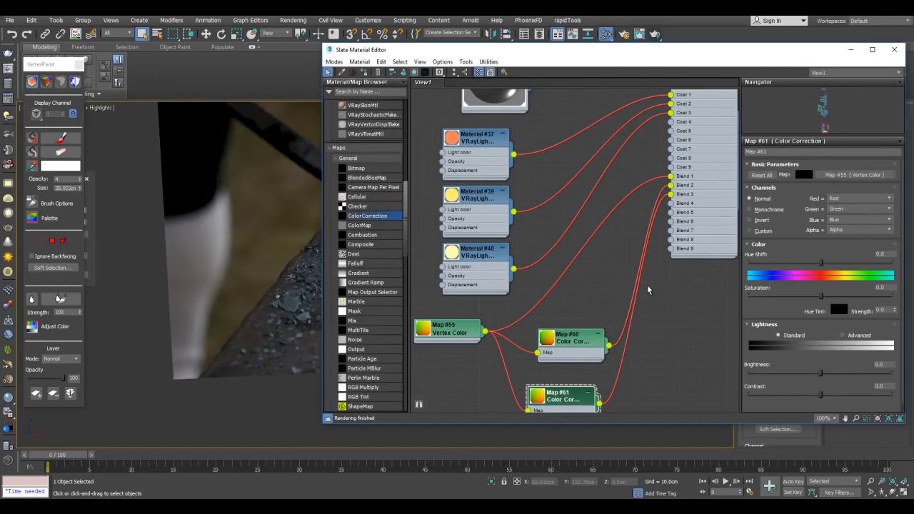
pyautogui.click(853, 51)
pyautogui.keyDown('alt'); pyautogui.moveTo(530, 180); pyautogui.dragTo(445, 115, button='middle'); pyautogui.keyUp('alt')
pyautogui.keyDown('alt'); pyautogui.moveTo(436, 400); pyautogui.dragTo(453, 200, button='middle'); pyautogui.keyUp('alt')
pyautogui.press('m')
pyautogui.moveTo(576, 250); pyautogui.dragTo(534, 204, button='middle')
pyautogui.click(558, 291)
pyautogui.moveTo(820, 372); pyautogui.dragTo(818, 372)
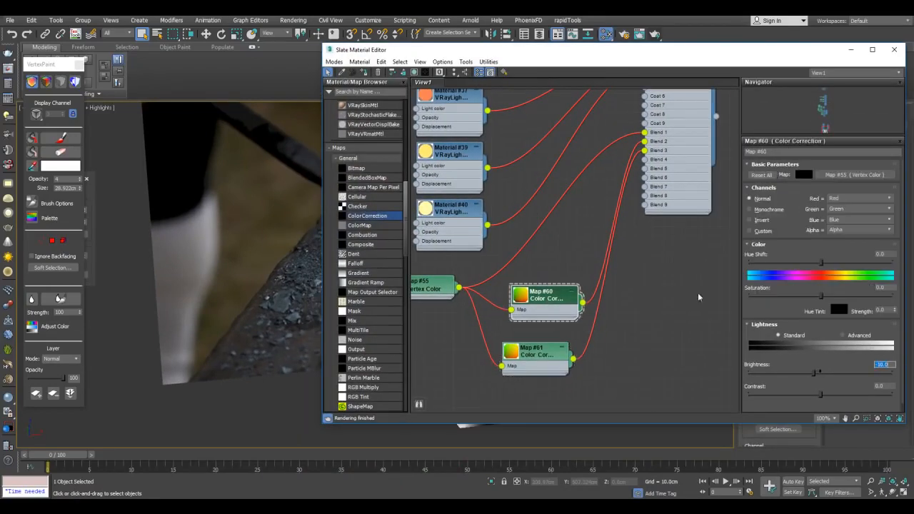
# Lower the brightness of the Color Correction map feeding Blend 3 and minimize the material editor.
pyautogui.moveTo(541, 355); pyautogui.dragTo(567, 326, button='middle')
pyautogui.click(567, 327)
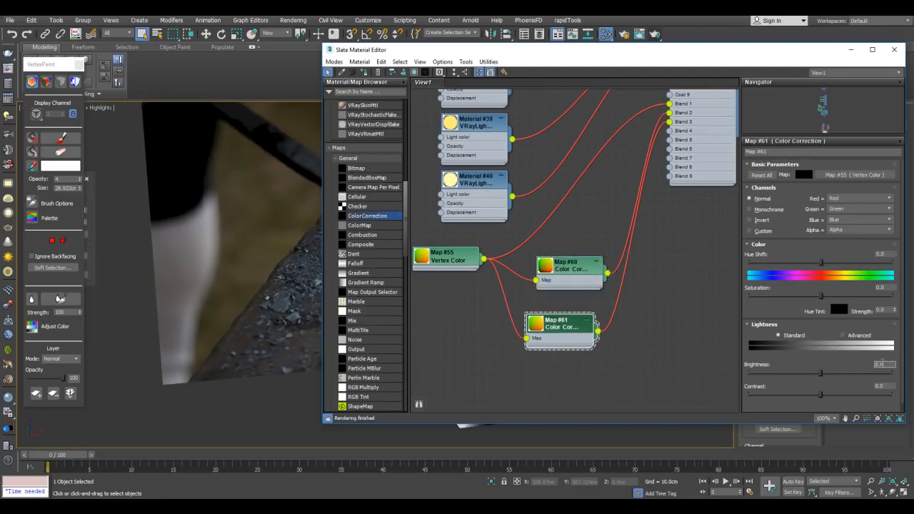
pyautogui.click(870, 340)
pyautogui.click(851, 49)
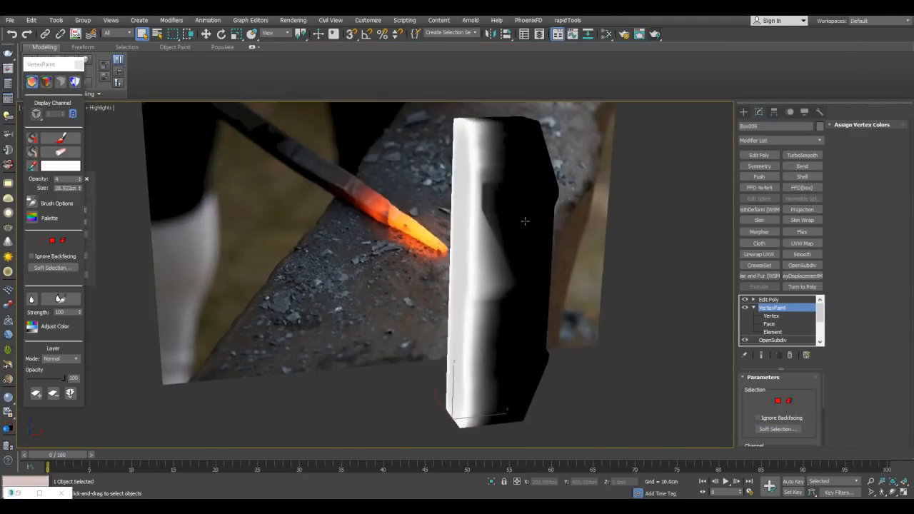
# Examine the rendered glow gradient along the cut edge up close and at full view.
pyautogui.moveTo(531, 218); pyautogui.dragTo(529, 237, button='middle')
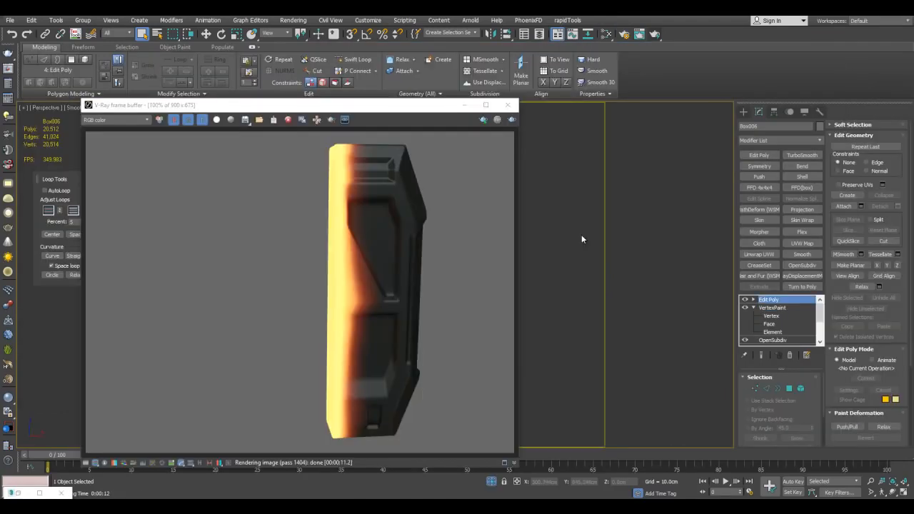
pyautogui.scroll(5, 364, 280)
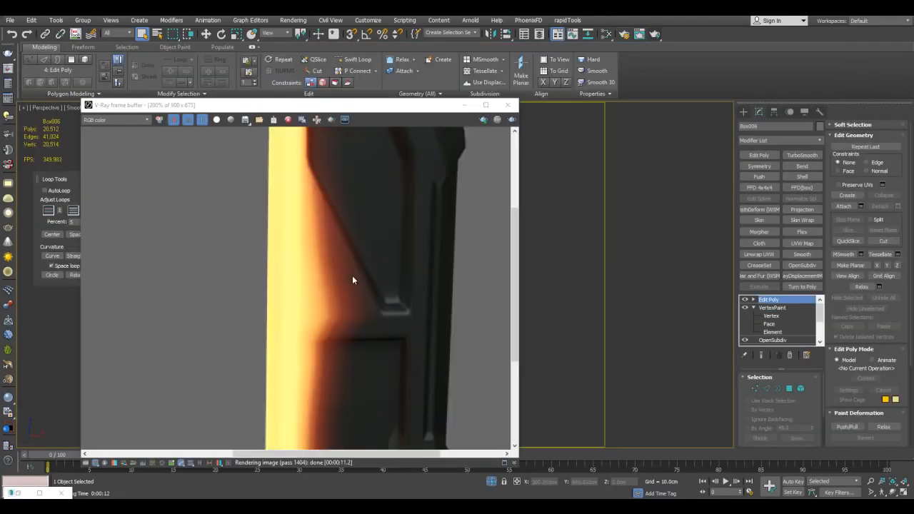
pyautogui.moveTo(293, 217); pyautogui.dragTo(306, 286, button='middle')
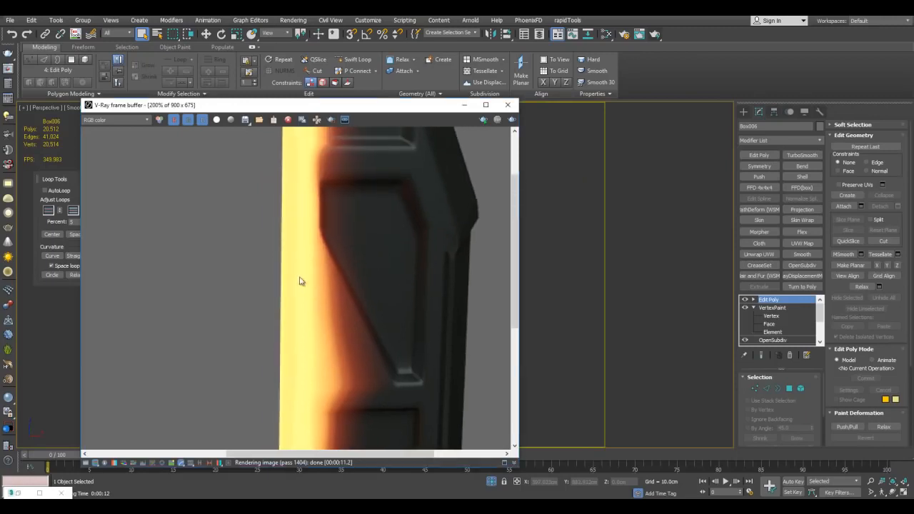
pyautogui.scroll(-5, 342, 265)
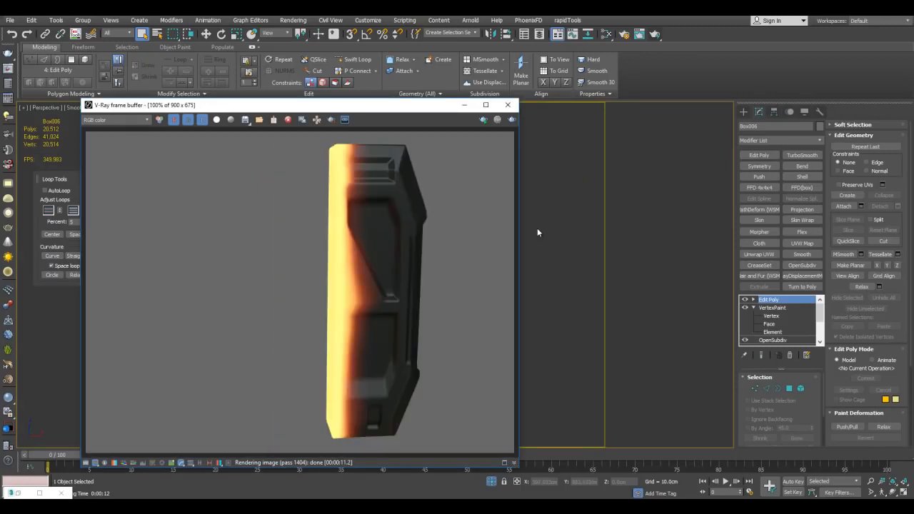
# Adjust the Blend 3 mask's brightness and re-render beside a duplicate of the previous frame to compare the glow.
pyautogui.press('m')
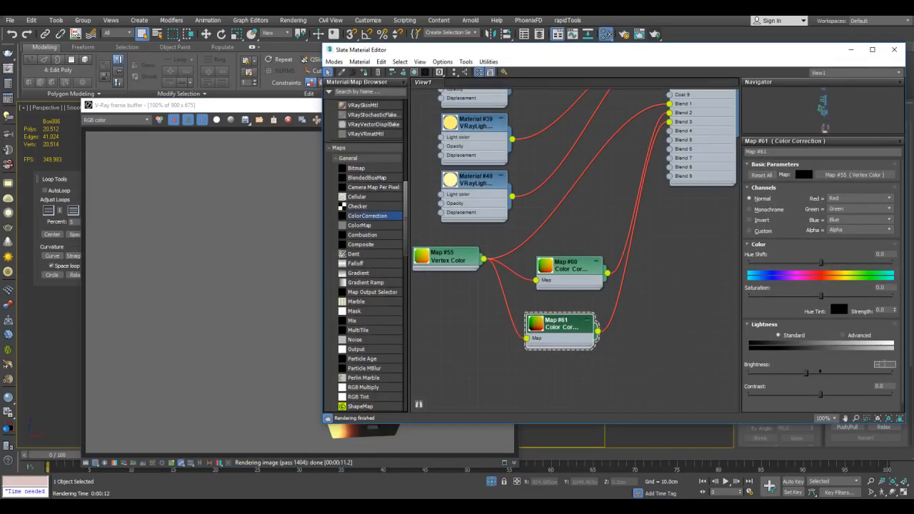
pyautogui.click(850, 49)
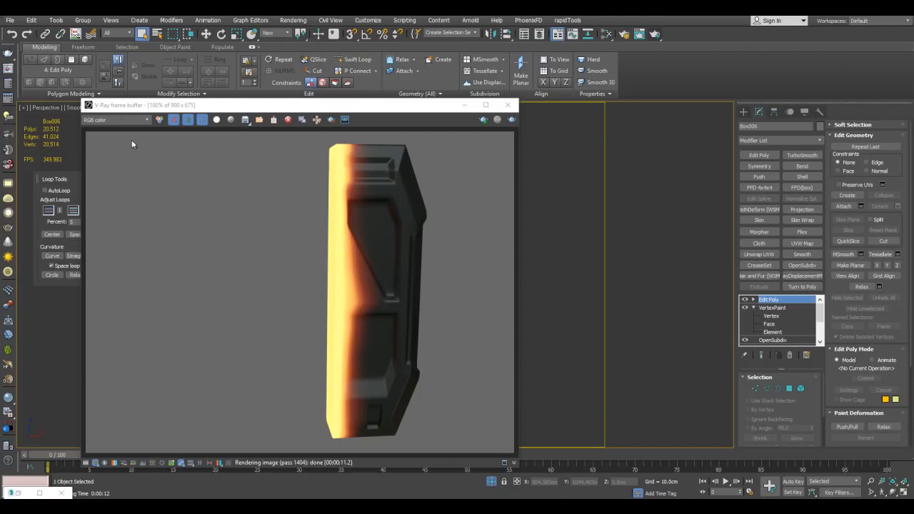
pyautogui.click(302, 119)
pyautogui.moveTo(307, 105); pyautogui.dragTo(569, 109)
pyautogui.moveTo(384, 105); pyautogui.dragTo(337, 104)
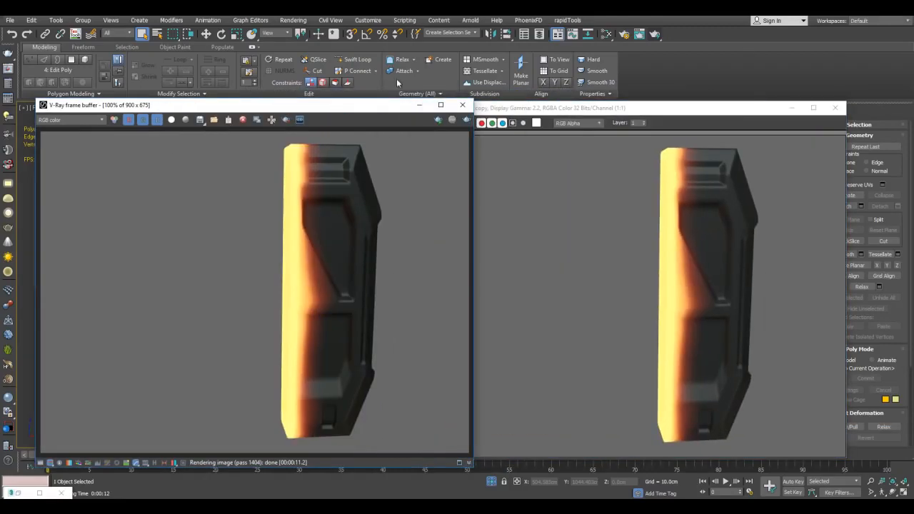
pyautogui.click(658, 34)
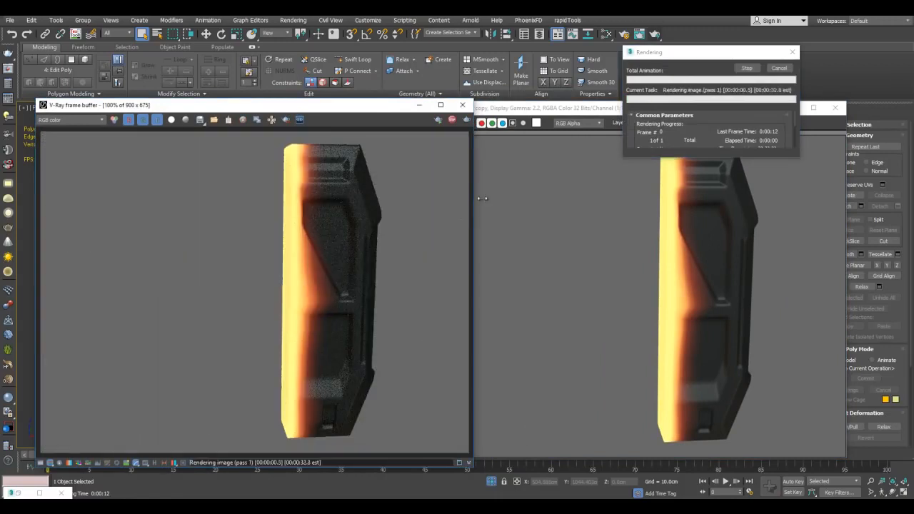
pyautogui.scroll(1, 307, 251)
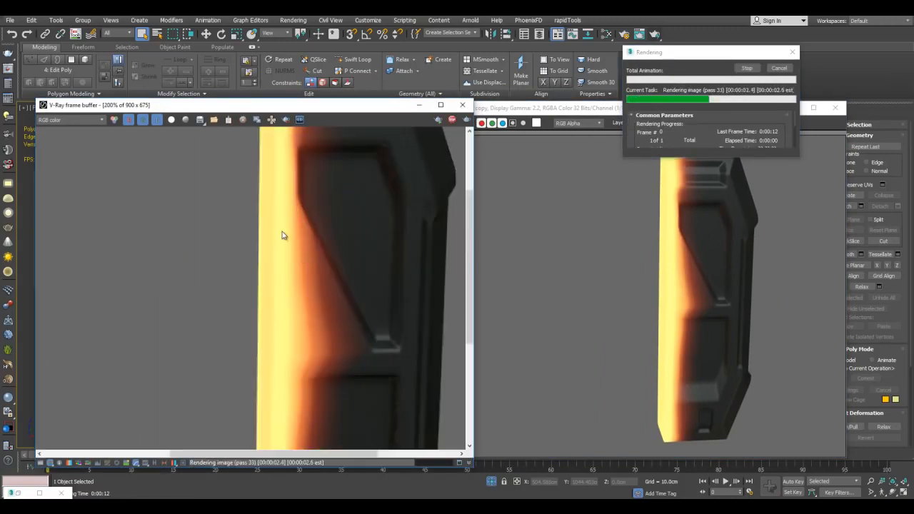
pyautogui.click(779, 69)
# Mirror the overlapping second half, Box007, across the X axis without cloning it.
pyautogui.keyDown('alt'); pyautogui.moveTo(608, 266); pyautogui.dragTo(557, 292, button='middle'); pyautogui.keyUp('alt')
pyautogui.scroll(-2, 397, 194)
pyautogui.press('F4')
pyautogui.press('F4')
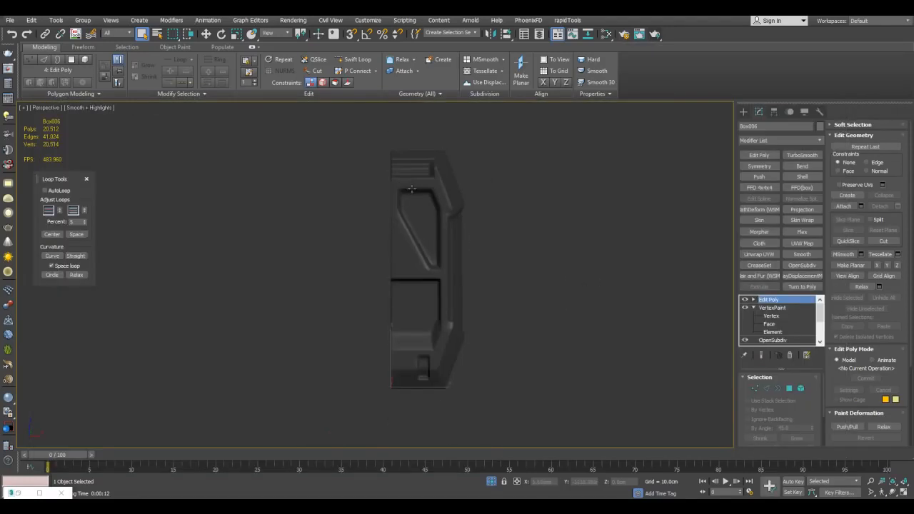
pyautogui.scroll(2, 392, 201)
pyautogui.press('F4')
pyautogui.press('F4')
pyautogui.press('F4')
pyautogui.press('w')
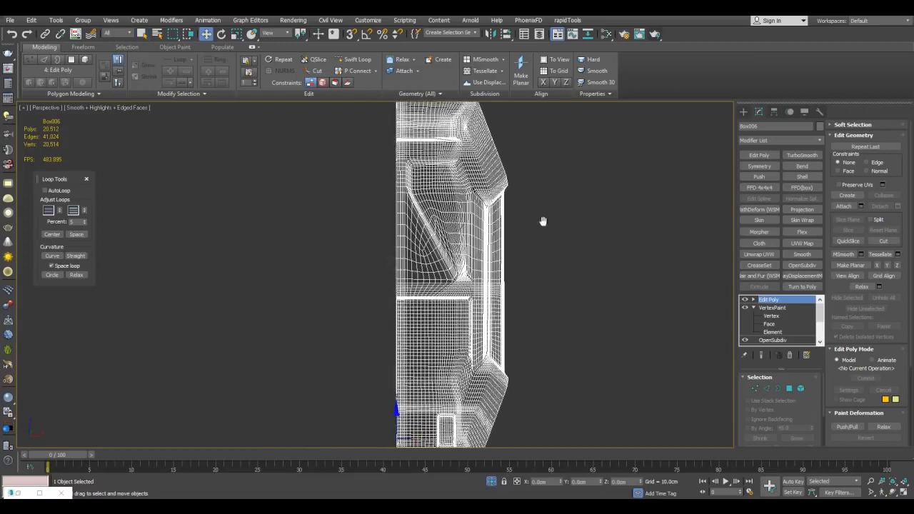
pyautogui.click(432, 293)
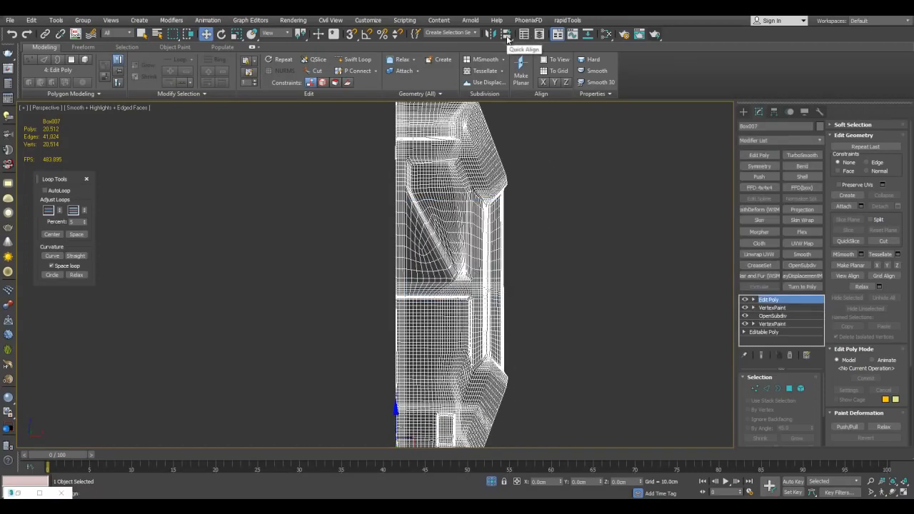
pyautogui.click(496, 37)
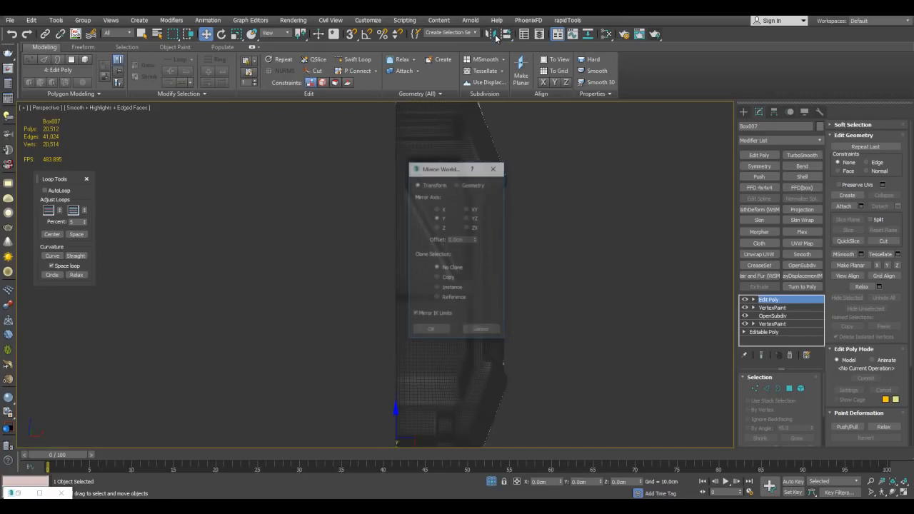
pyautogui.click(443, 210)
pyautogui.click(442, 330)
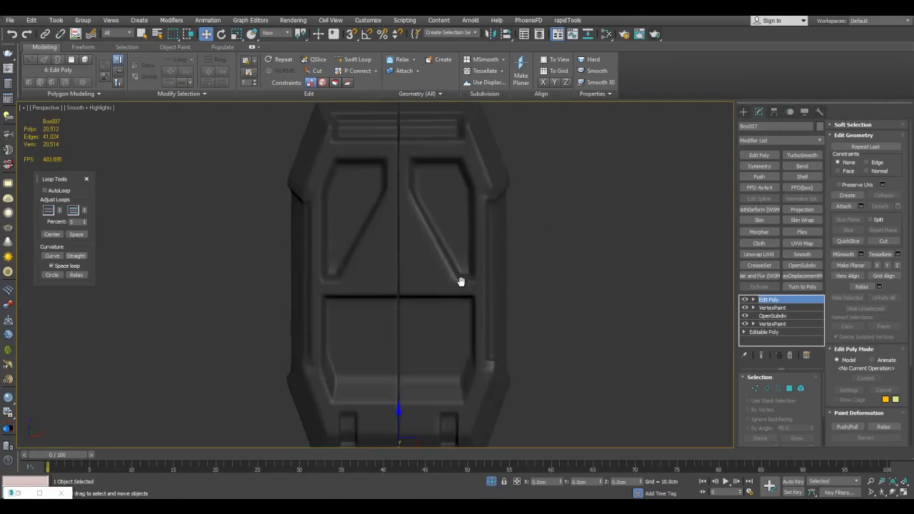
# Select the Box006 half and show only that half with its mesh edges displayed.
pyautogui.scroll(5, 510, 224)
pyautogui.press('F4')
pyautogui.click(486, 235)
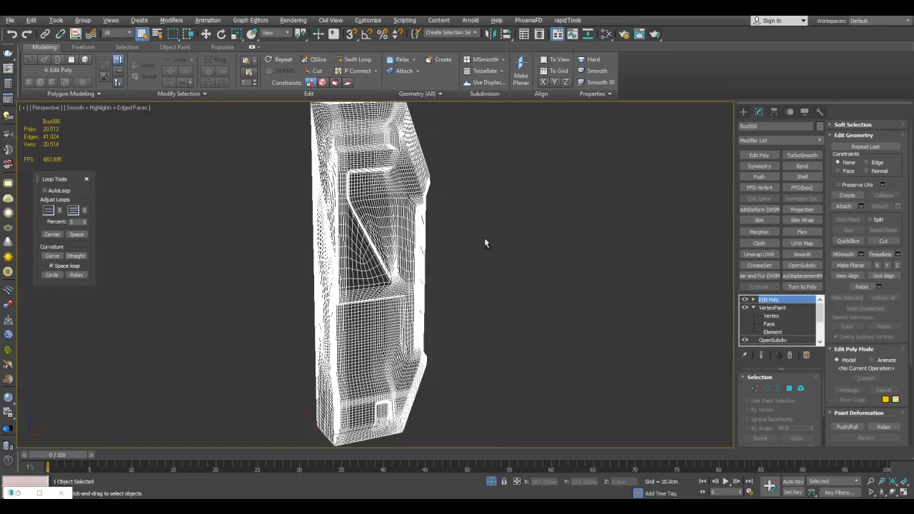
pyautogui.keyDown('alt'); pyautogui.moveTo(486, 240); pyautogui.dragTo(371, 206, button='middle'); pyautogui.keyUp('alt')
pyautogui.press('F4')
pyautogui.keyDown('alt'); pyautogui.moveTo(357, 175); pyautogui.dragTo(336, 155, button='middle'); pyautogui.keyUp('alt')
pyautogui.press('F4')
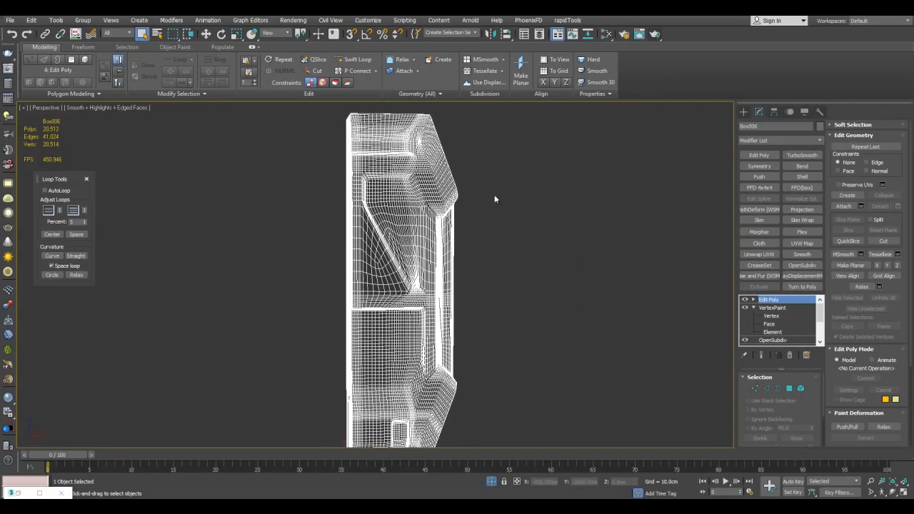
# Add an Edit Poly modifier to the half and select its flat cut-face polygons by angle, with a 5.0 threshold.
pyautogui.click(758, 155)
pyautogui.press('4')
pyautogui.click(754, 300)
pyautogui.click(754, 300)
pyautogui.click(748, 429)
pyautogui.keyDown('alt'); pyautogui.moveTo(476, 296); pyautogui.dragTo(597, 237, button='middle'); pyautogui.keyUp('alt')
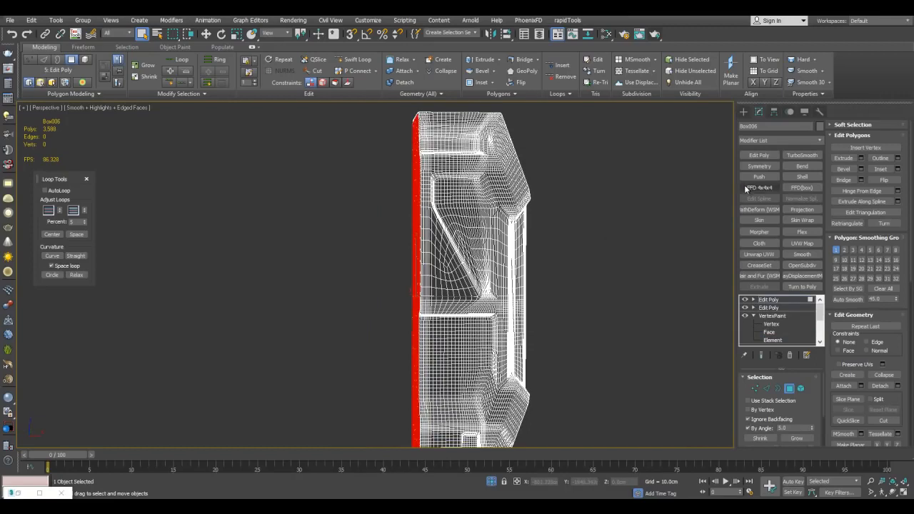
# Add an FFD(box) modifier to the selected cut face and set its height to 12 points.
pyautogui.click(801, 187)
pyautogui.keyDown('alt'); pyautogui.moveTo(614, 237); pyautogui.dragTo(557, 240, button='middle'); pyautogui.keyUp('alt')
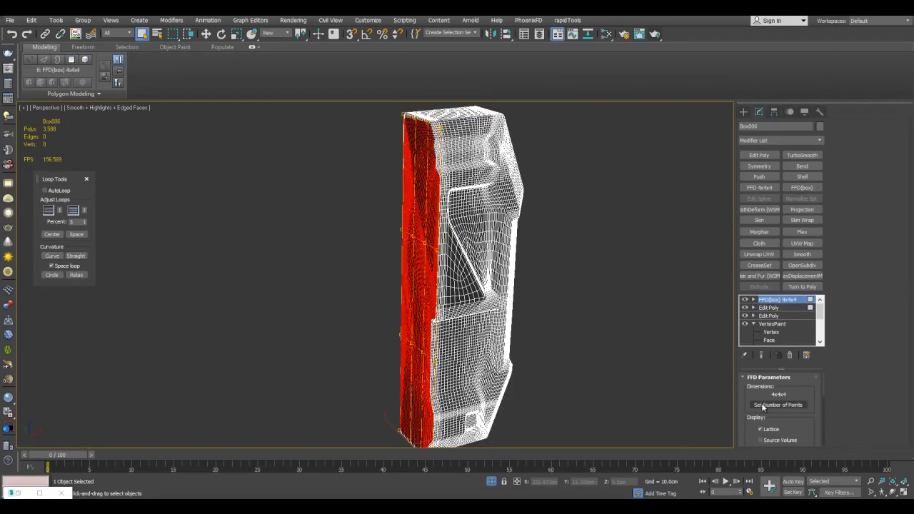
pyautogui.click(762, 405)
pyautogui.moveTo(459, 226); pyautogui.dragTo(532, 231)
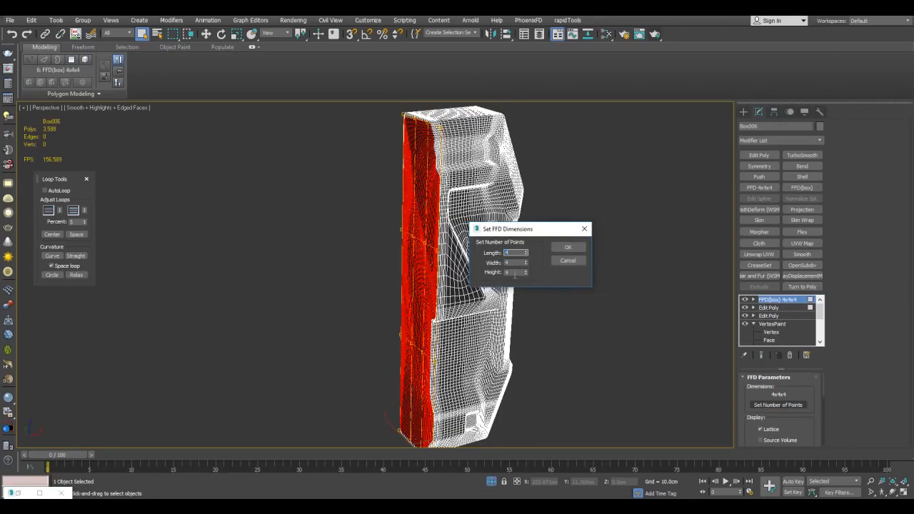
pyautogui.write('12')
pyautogui.click(568, 247)
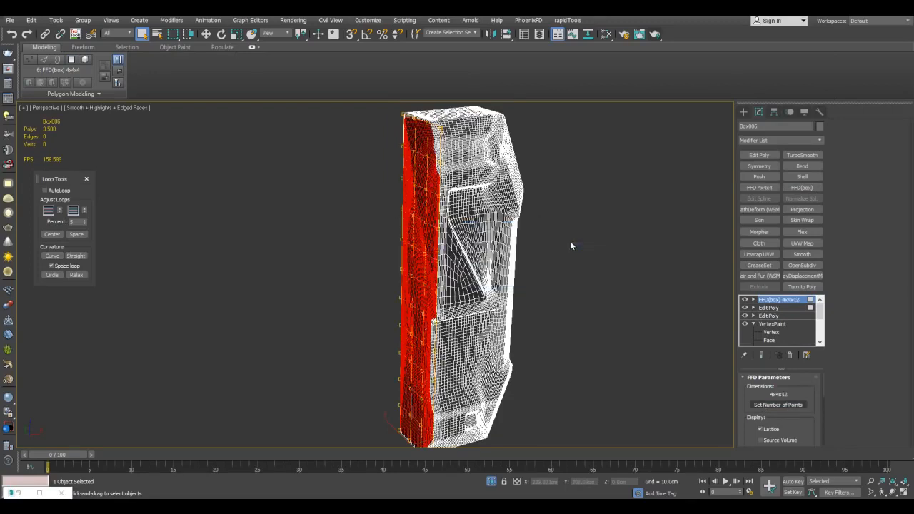
# Try moving the second row of FFD control points outward from the cut edge in the Front view.
pyautogui.hotkey('alt', 'w')
pyautogui.rightClick(581, 206)
pyautogui.hotkey('alt', 'w')
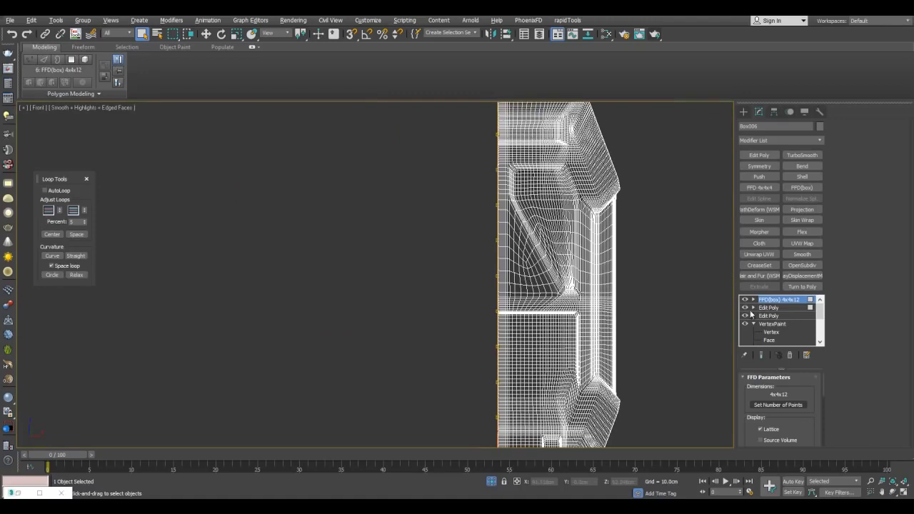
pyautogui.click(754, 300)
pyautogui.click(778, 307)
pyautogui.scroll(2, 545, 239)
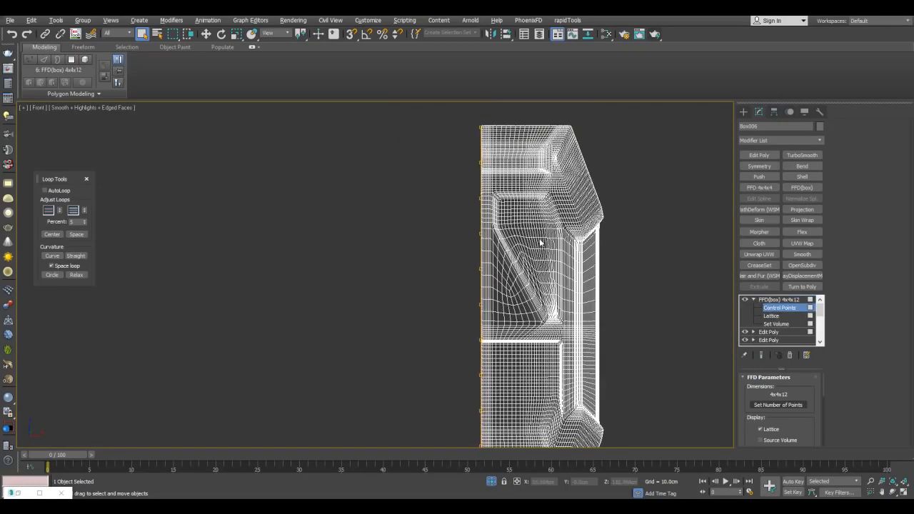
pyautogui.moveTo(474, 153); pyautogui.dragTo(477, 209, button='middle')
pyautogui.press('w')
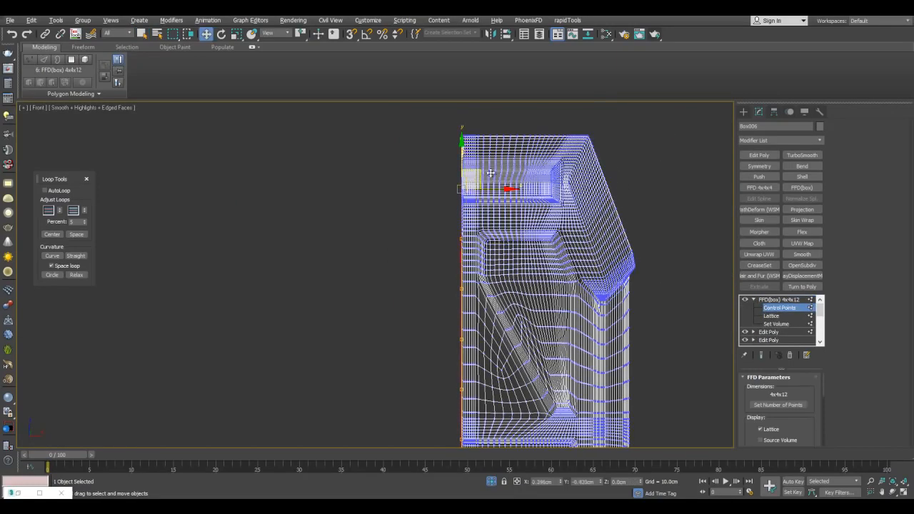
pyautogui.moveTo(470, 176)
pyautogui.mouseDown()
pyautogui.moveTo(415, 172)
pyautogui.moveTo(459, 178)
pyautogui.mouseUp()
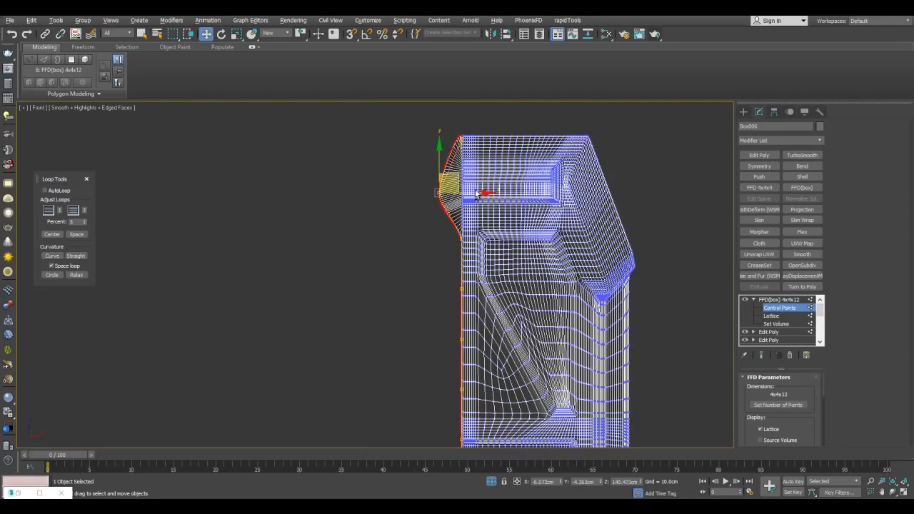
# Return to the Perspective view and the cut-face polygon selection in the Edit Poly modifier below the FFD.
pyautogui.hotkey('alt', 'w')
pyautogui.click(500, 357)
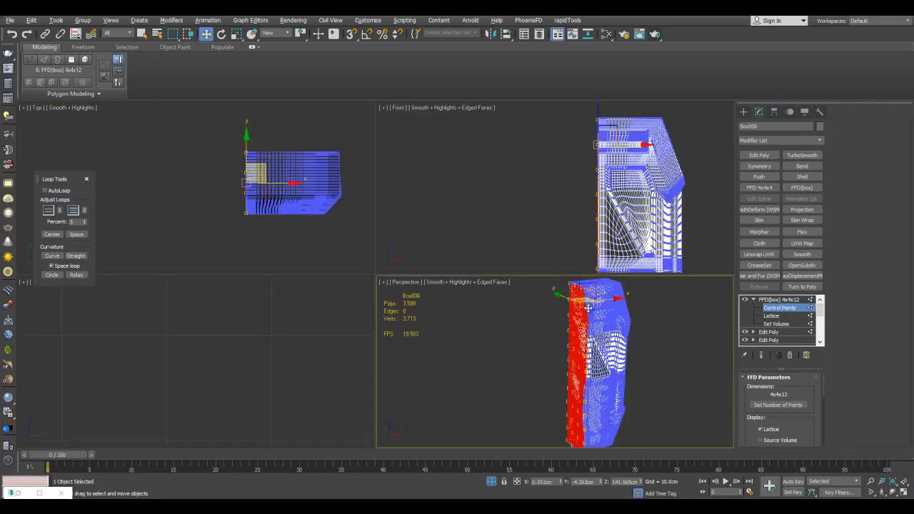
pyautogui.hotkey('alt', 'w')
pyautogui.click(769, 332)
pyautogui.scroll(4, 581, 228)
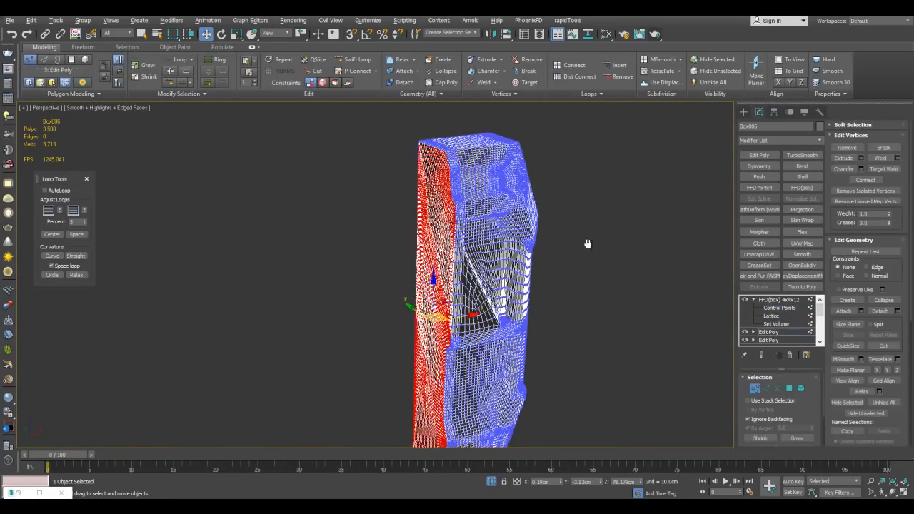
pyautogui.press('4')
pyautogui.keyDown('alt'); pyautogui.moveTo(582, 238); pyautogui.dragTo(603, 261, button='middle'); pyautogui.keyUp('alt')
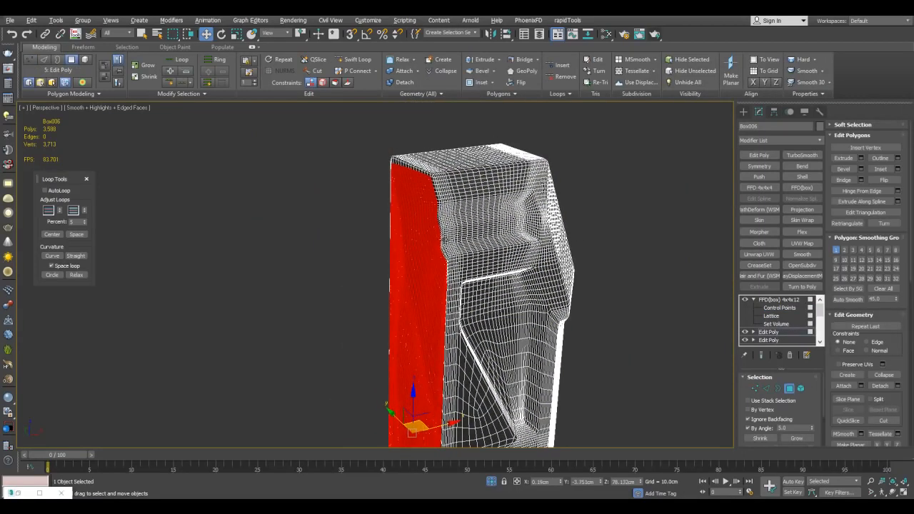
pyautogui.keyDown('alt'); pyautogui.moveTo(413, 188); pyautogui.dragTo(434, 211, button='middle'); pyautogui.keyUp('alt')
# Turn on soft selection for the cut-face polygons and set its falloff to 7.6 cm.
pyautogui.click(852, 125)
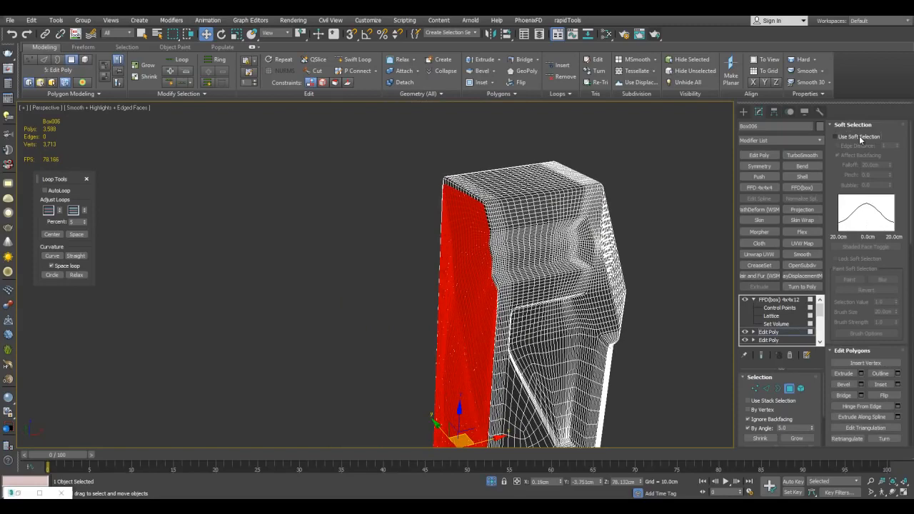
pyautogui.click(861, 138)
pyautogui.keyDown('alt'); pyautogui.moveTo(587, 181); pyautogui.dragTo(600, 171, button='middle'); pyautogui.keyUp('alt')
pyautogui.scroll(2, 609, 148)
pyautogui.moveTo(889, 168); pyautogui.dragTo(889, 192)
# In the Front view, shift the upper rows of FFD control points sideways to make the cut edge uneven.
pyautogui.hotkey('alt', 'w')
pyautogui.hotkey('alt', 'w')
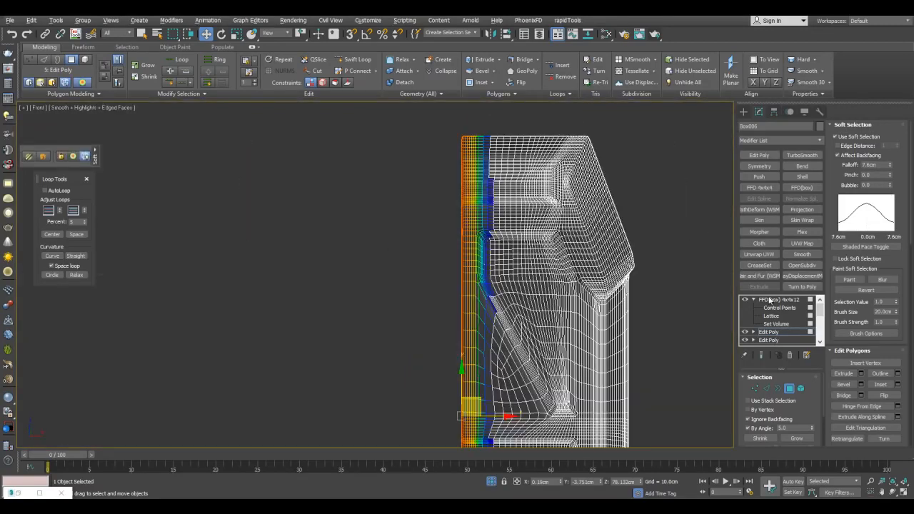
pyautogui.click(777, 308)
pyautogui.scroll(2, 555, 226)
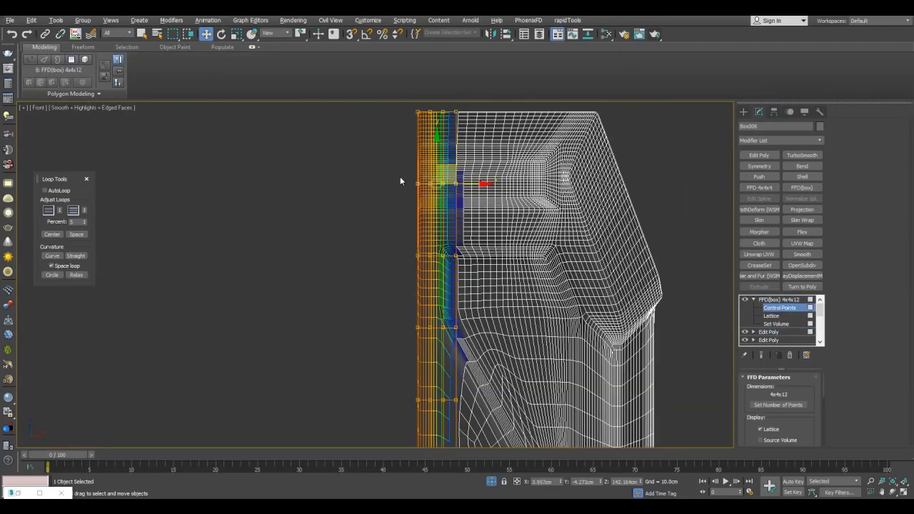
pyautogui.moveTo(472, 184); pyautogui.dragTo(479, 184)
pyautogui.moveTo(461, 216); pyautogui.dragTo(467, 197, button='middle')
pyautogui.moveTo(405, 203); pyautogui.dragTo(475, 240)
pyautogui.moveTo(443, 284); pyautogui.dragTo(461, 205, button='middle')
pyautogui.moveTo(424, 210); pyautogui.dragTo(498, 233)
# Shift the middle and lower rows of FFD control points slightly sideways in the Front view to continue the uneven cut edge.
pyautogui.moveTo(498, 231); pyautogui.dragTo(506, 152, button='middle')
pyautogui.moveTo(433, 291); pyautogui.dragTo(510, 297)
pyautogui.moveTo(511, 298); pyautogui.dragTo(526, 142, button='middle')
pyautogui.moveTo(451, 187); pyautogui.dragTo(461, 197)
pyautogui.moveTo(518, 293); pyautogui.dragTo(518, 292)
pyautogui.moveTo(504, 237); pyautogui.dragTo(507, 237)
pyautogui.moveTo(521, 272); pyautogui.dragTo(524, 156, button='middle')
pyautogui.moveTo(452, 304); pyautogui.dragTo(475, 209, button='middle')
pyautogui.moveTo(449, 159); pyautogui.dragTo(545, 239)
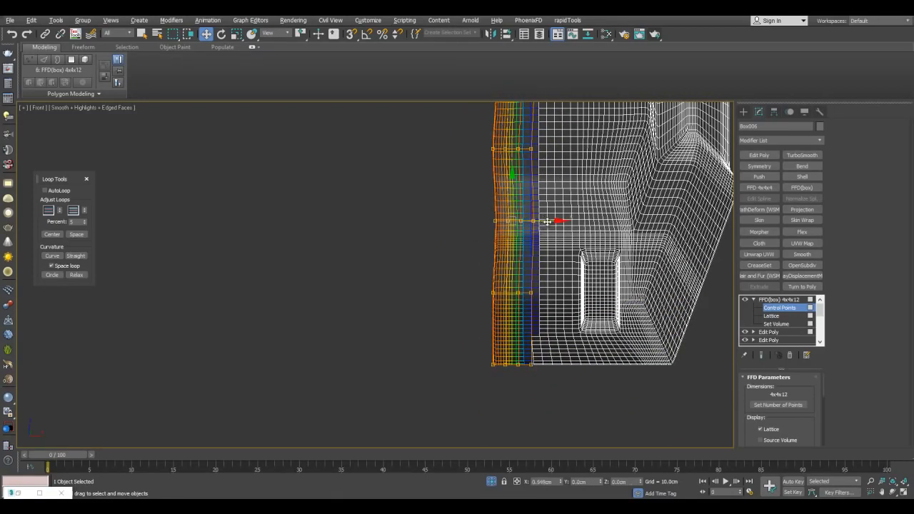
pyautogui.moveTo(474, 328); pyautogui.dragTo(559, 365)
pyautogui.press('1')
pyautogui.scroll(-2, 590, 251)
pyautogui.press('q')
# Select the left half in the Perspective view and add a Noise modifier above its FFD lattice.
pyautogui.click(672, 253)
pyautogui.press('F4')
pyautogui.moveTo(598, 172); pyautogui.dragTo(554, 274, button='middle')
pyautogui.scroll(-2, 554, 274)
pyautogui.press('F4')
pyautogui.moveTo(552, 180); pyautogui.dragTo(547, 190, button='middle')
pyautogui.scroll(2, 547, 190)
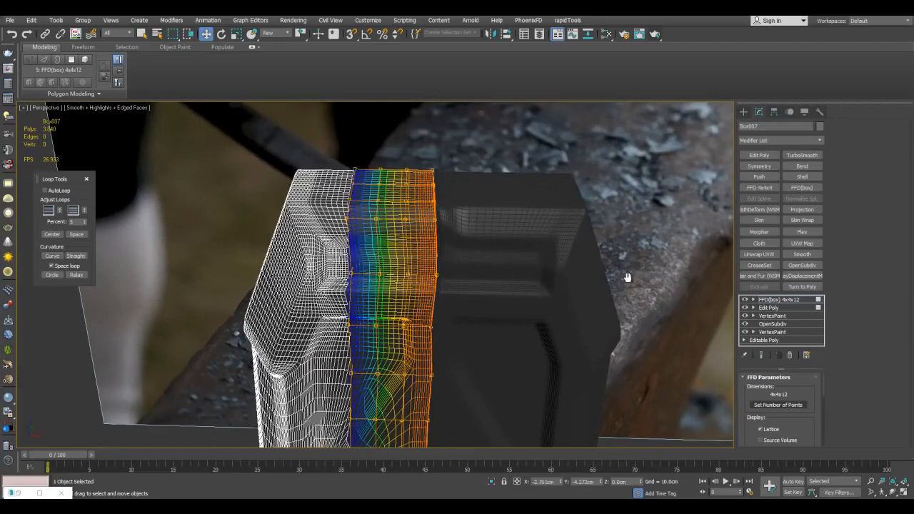
pyautogui.moveTo(627, 277); pyautogui.dragTo(631, 274, button='middle')
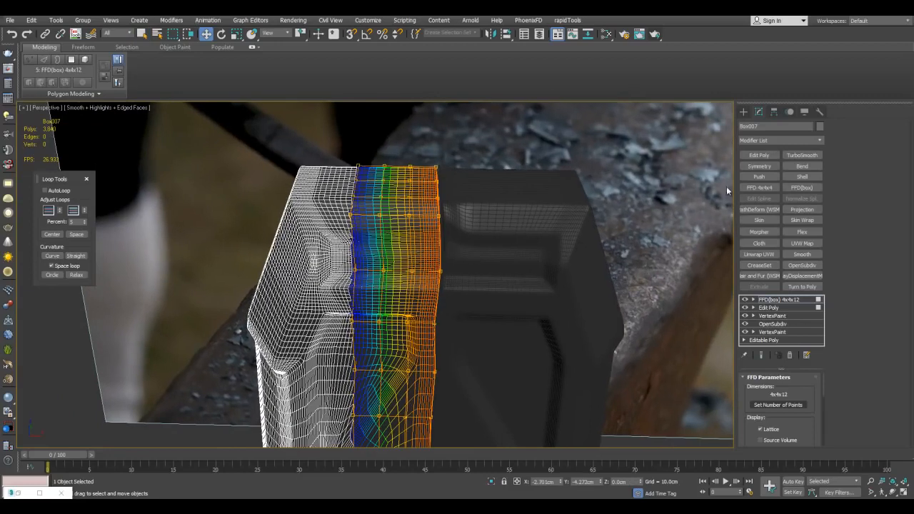
pyautogui.click(818, 140)
pyautogui.moveTo(820, 160); pyautogui.dragTo(827, 291)
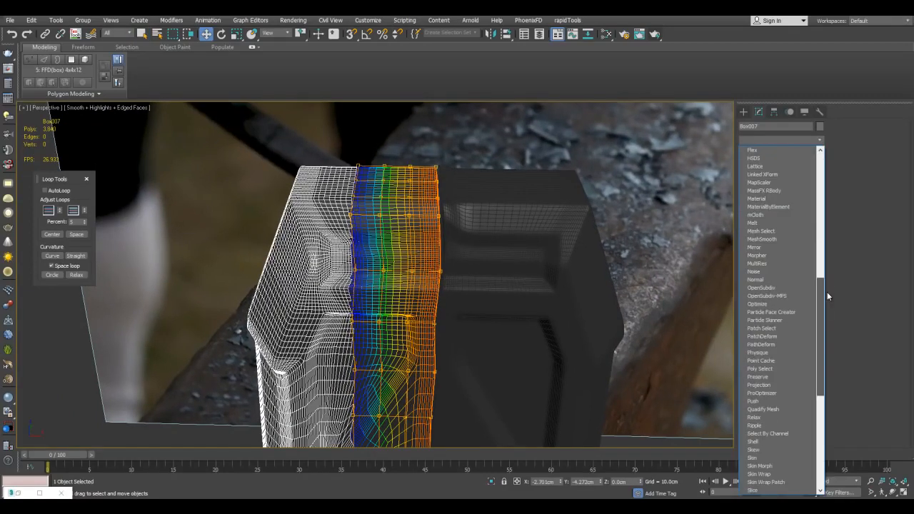
pyautogui.click(773, 272)
# Reduce the Noise scale and set the noise strength to 1 cm on X, Y and Z.
pyautogui.keyDown('alt'); pyautogui.moveTo(578, 258); pyautogui.dragTo(586, 300, button='middle'); pyautogui.keyUp('alt')
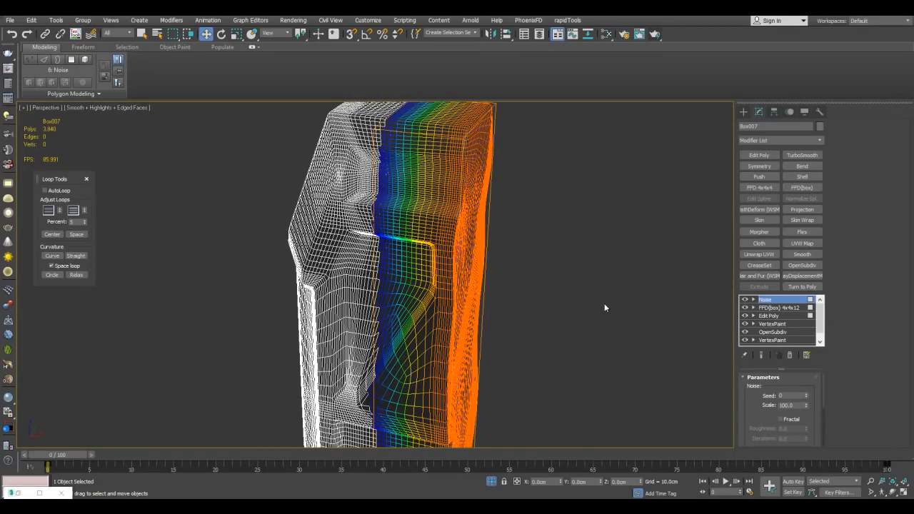
pyautogui.moveTo(806, 405); pyautogui.dragTo(809, 426)
pyautogui.moveTo(824, 396); pyautogui.dragTo(820, 419)
pyautogui.click(775, 423)
pyautogui.write('1')
pyautogui.press('Tab')
pyautogui.write('1')
pyautogui.press('Tab')
pyautogui.write('1')
pyautogui.press('Return')
# Try a stronger Noise deformation of 5 cm on X, Y and Z.
pyautogui.keyDown('alt'); pyautogui.moveTo(676, 425); pyautogui.dragTo(632, 329, button='middle'); pyautogui.keyUp('alt')
pyautogui.click(777, 423)
pyautogui.write('5')
pyautogui.press('Tab')
pyautogui.write('5')
pyautogui.press('Tab')
pyautogui.write('5')
pyautogui.press('Return')
pyautogui.scroll(2, 824, 405)
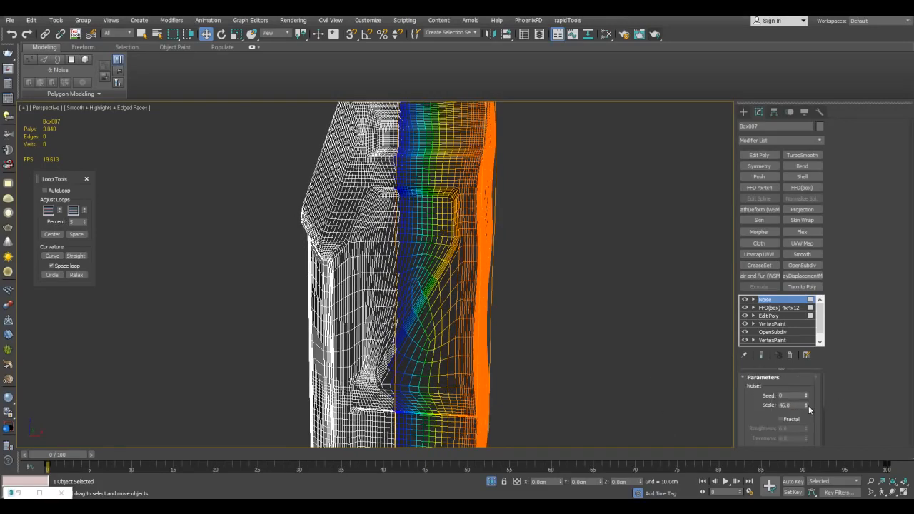
# Lower the Noise scale to 13.34 and set the strength to 1 cm on X, Y and Z.
pyautogui.moveTo(807, 406); pyautogui.dragTo(812, 437)
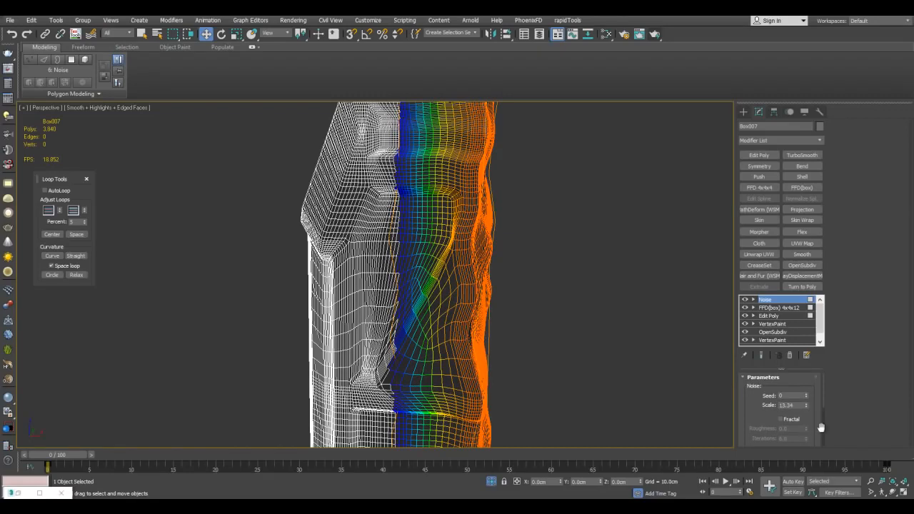
pyautogui.scroll(-2, 821, 400)
pyautogui.click(780, 418)
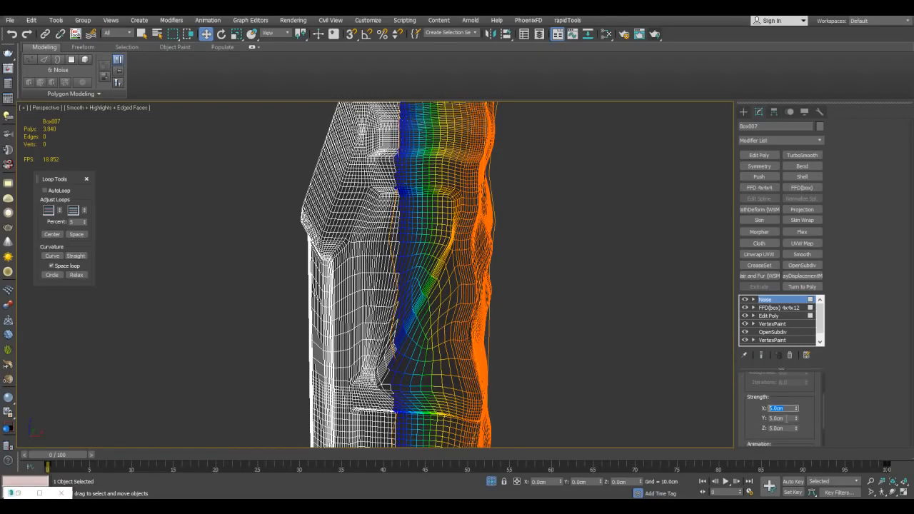
pyautogui.write('5')
pyautogui.press('Return')
pyautogui.press('Return')
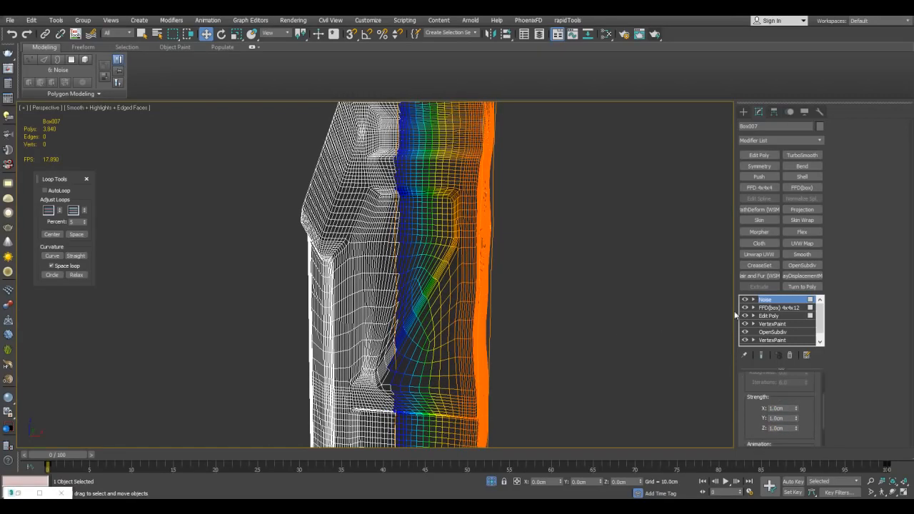
# Compare the cut edge with the Noise modifier off and on, and reduce its scale to 9.338.
pyautogui.click(745, 300)
pyautogui.click(745, 300)
pyautogui.scroll(2, 824, 407)
pyautogui.moveTo(807, 390); pyautogui.dragTo(808, 403)
# Copy the Noise modifier from the left half and paste it above the FFD modifier of the right half.
pyautogui.rightClick(774, 300)
pyautogui.click(790, 134)
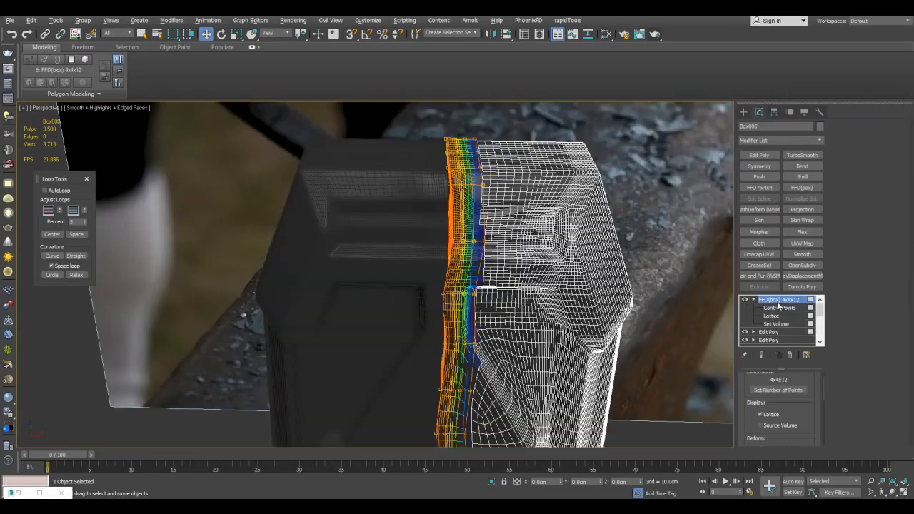
pyautogui.rightClick(778, 304)
pyautogui.click(794, 146)
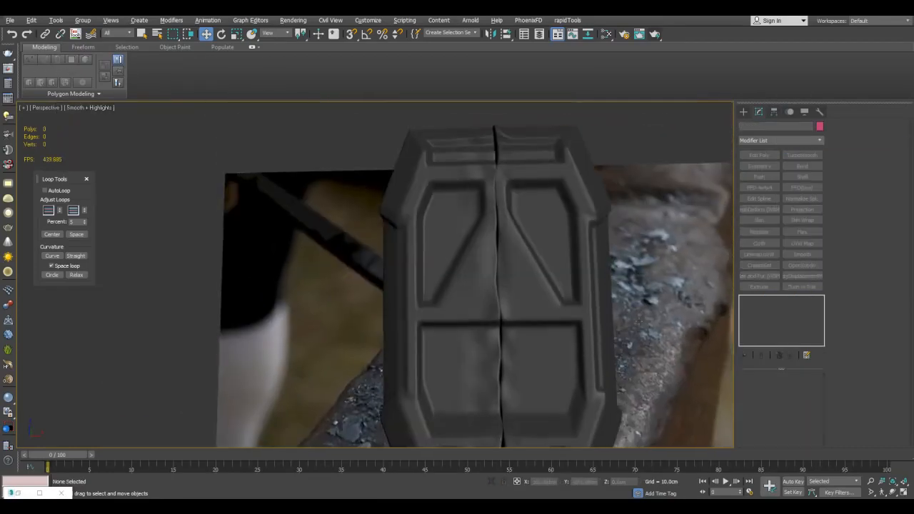
# Inspect the seam between the two halves and render them in V-Ray to check the glowing cut edge.
pyautogui.moveTo(542, 235)
pyautogui.keyDown('alt'); pyautogui.mouseDown(button='middle')
pyautogui.moveTo(640, 301)
pyautogui.moveTo(547, 232)
pyautogui.moveTo(547, 242)
pyautogui.mouseUp(button='middle'); pyautogui.keyUp('alt')
pyautogui.click(547, 321)
pyautogui.moveTo(547, 321); pyautogui.dragTo(536, 288, button='middle')
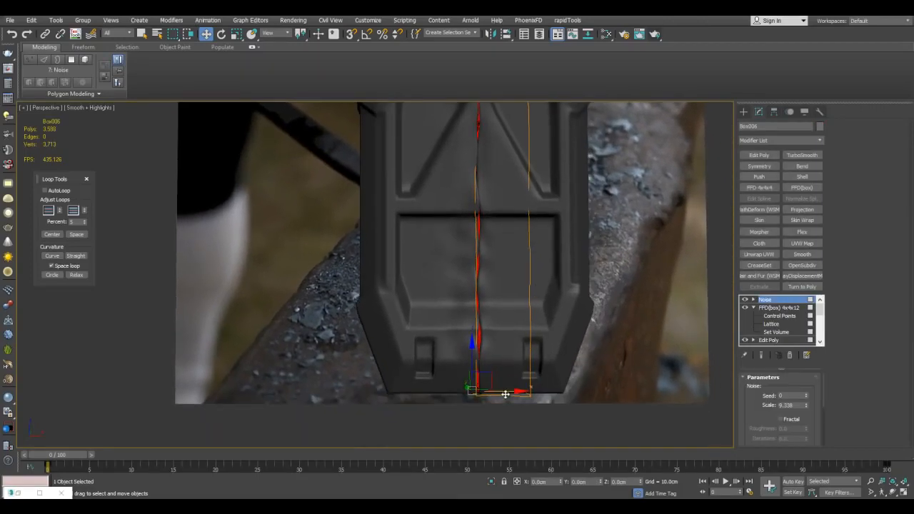
pyautogui.press('q')
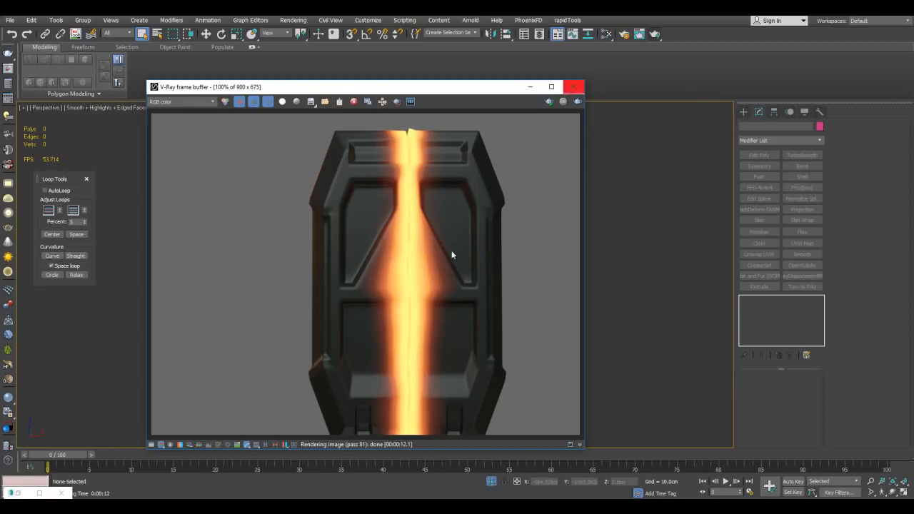
pyautogui.click(573, 87)
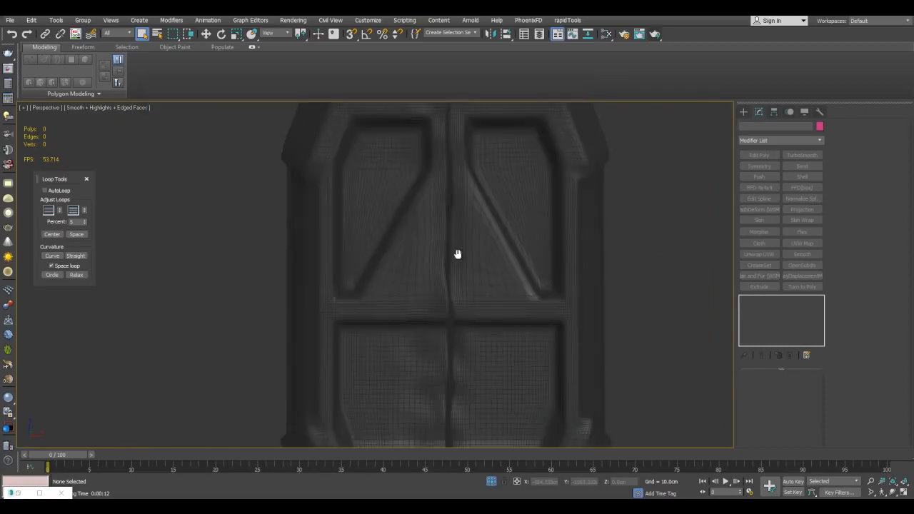
# Open the upper VertexPaint modifier of the left half, isolate the half and display its vertex colours without edged faces.
pyautogui.scroll(2, 350, 250)
pyautogui.click(385, 279)
pyautogui.click(795, 323)
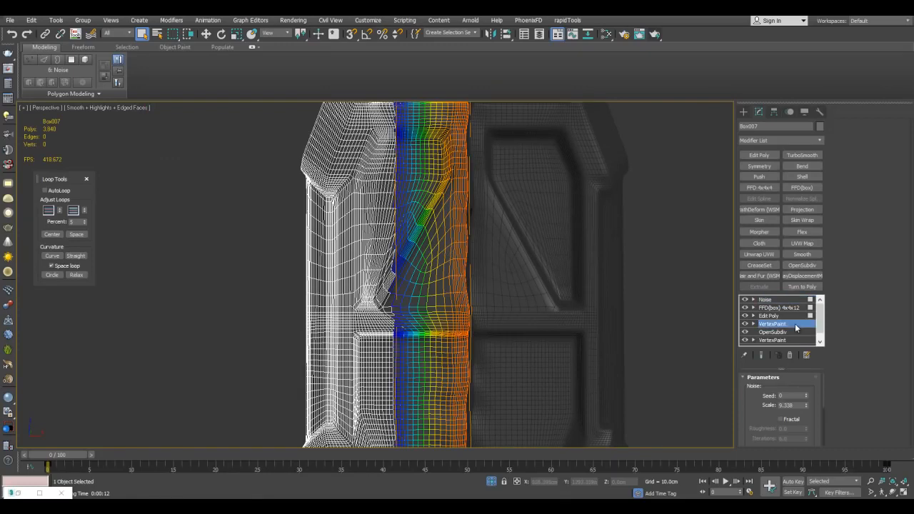
pyautogui.moveTo(554, 315); pyautogui.dragTo(560, 334, button='middle')
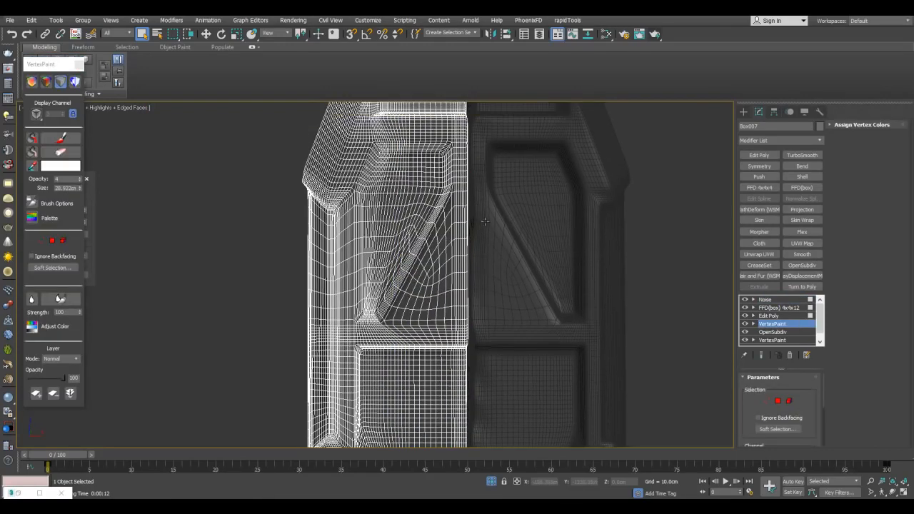
pyautogui.scroll(-2, 476, 223)
pyautogui.press('F4')
pyautogui.click(32, 81)
pyautogui.hotkey('alt', 'q')
pyautogui.hotkey('alt', 'q')
pyautogui.moveTo(451, 200)
pyautogui.keyDown('alt'); pyautogui.mouseDown(button='middle')
pyautogui.moveTo(429, 214)
pyautogui.moveTo(438, 235)
pyautogui.mouseUp(button='middle'); pyautogui.keyUp('alt')
# Paint white at opacity 4 over the left half beside the cut edge to widen the glow mask irregularly.
pyautogui.click(72, 142)
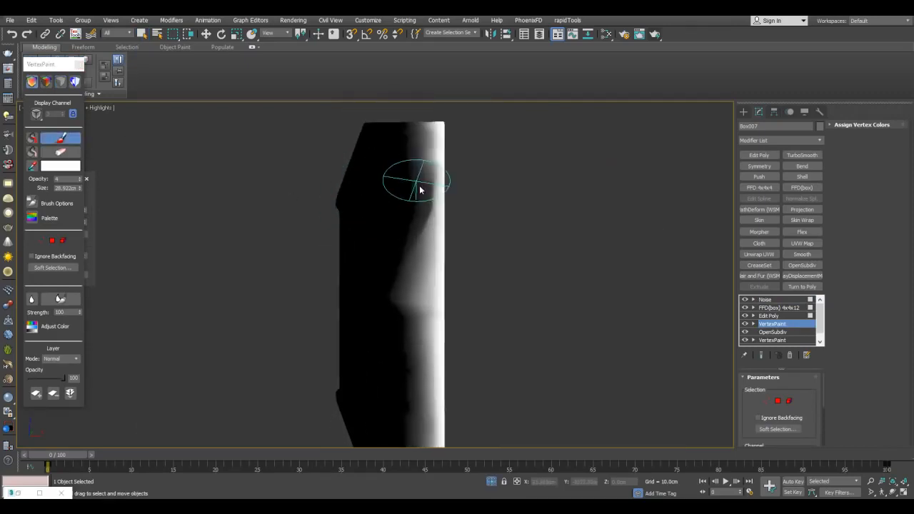
pyautogui.moveTo(411, 209)
pyautogui.mouseDown()
pyautogui.moveTo(416, 241)
pyautogui.moveTo(429, 216)
pyautogui.mouseUp()
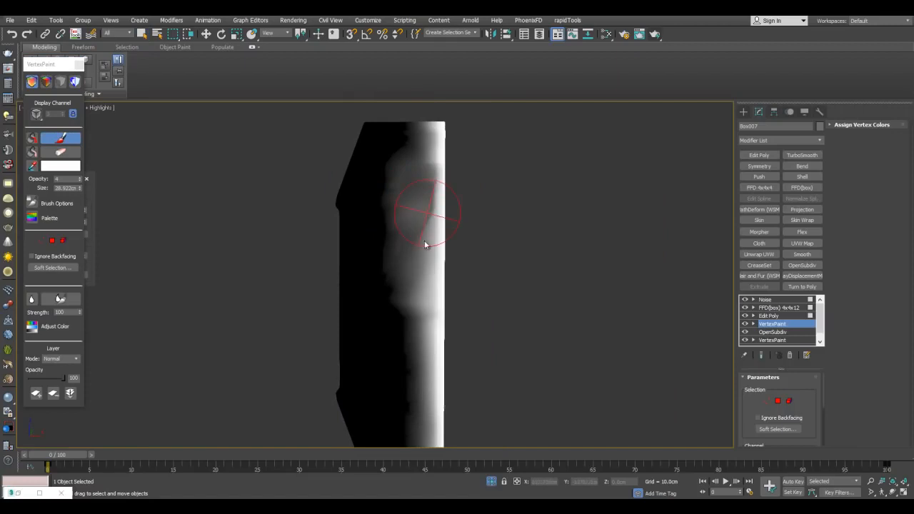
pyautogui.moveTo(429, 330); pyautogui.dragTo(431, 196, button='middle')
pyautogui.moveTo(430, 195)
pyautogui.mouseDown()
pyautogui.moveTo(414, 272)
pyautogui.moveTo(426, 321)
pyautogui.moveTo(419, 240)
pyautogui.mouseUp()
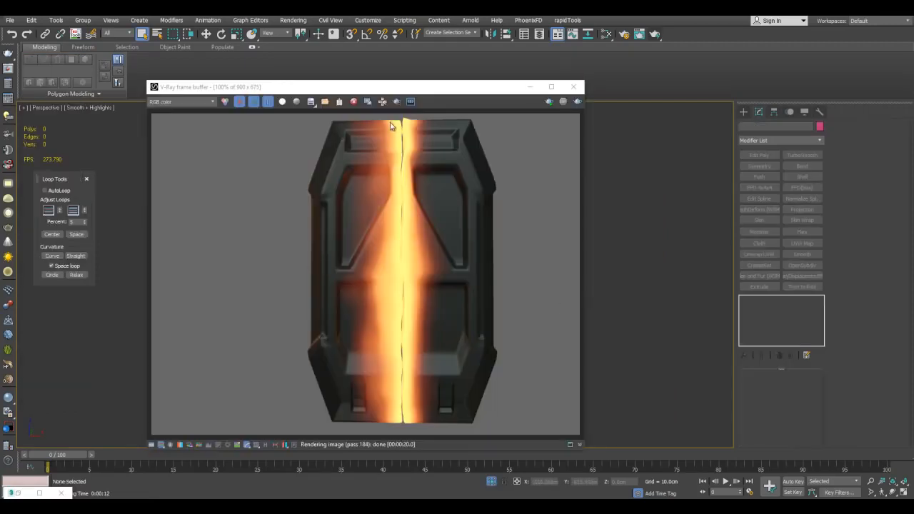